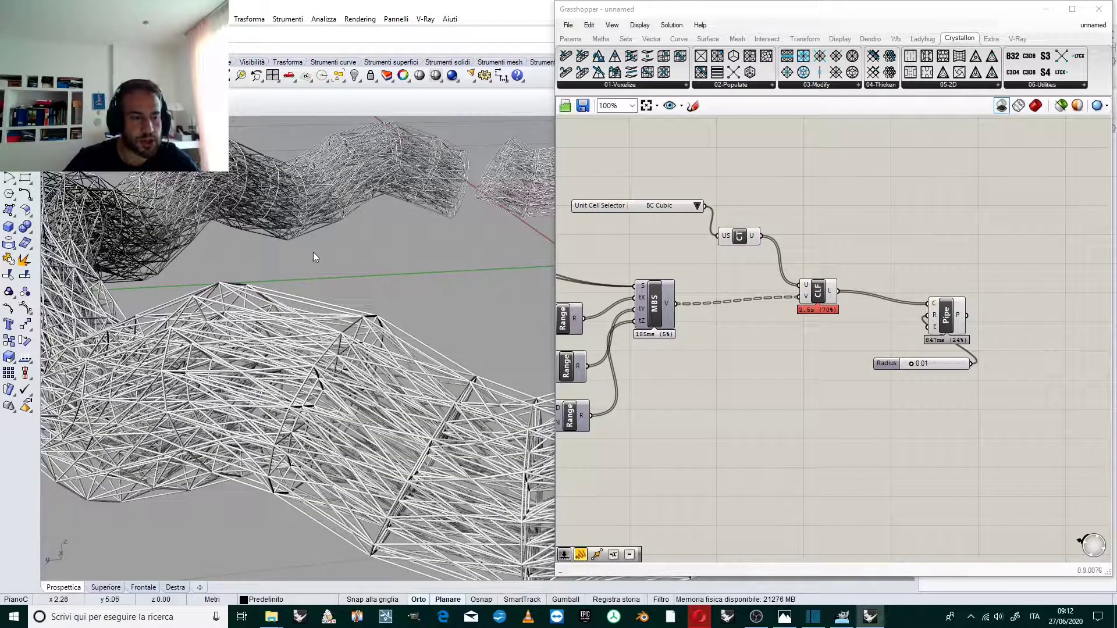
Step: Examine the finished ring-shaped lattice of pipes in the perspective view, both close up and as a whole
{"action": "scroll", "coordinate": [387, 245], "scroll_direction": "down", "scroll_amount": 2}
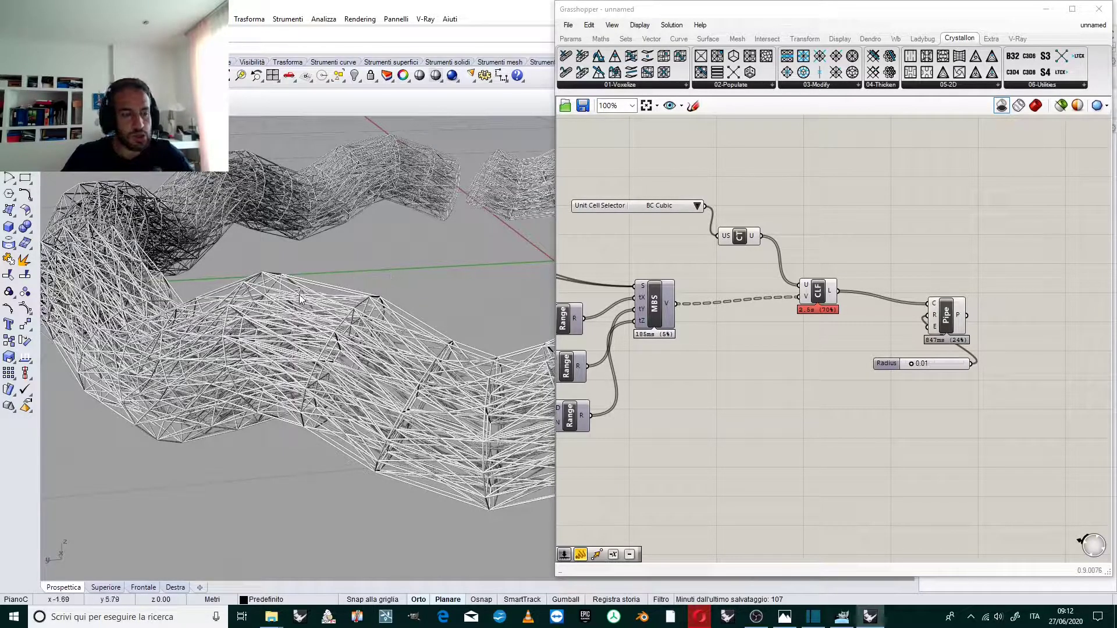
{"action": "right_click_drag", "start_coordinate": [305, 296], "coordinate": [344, 330]}
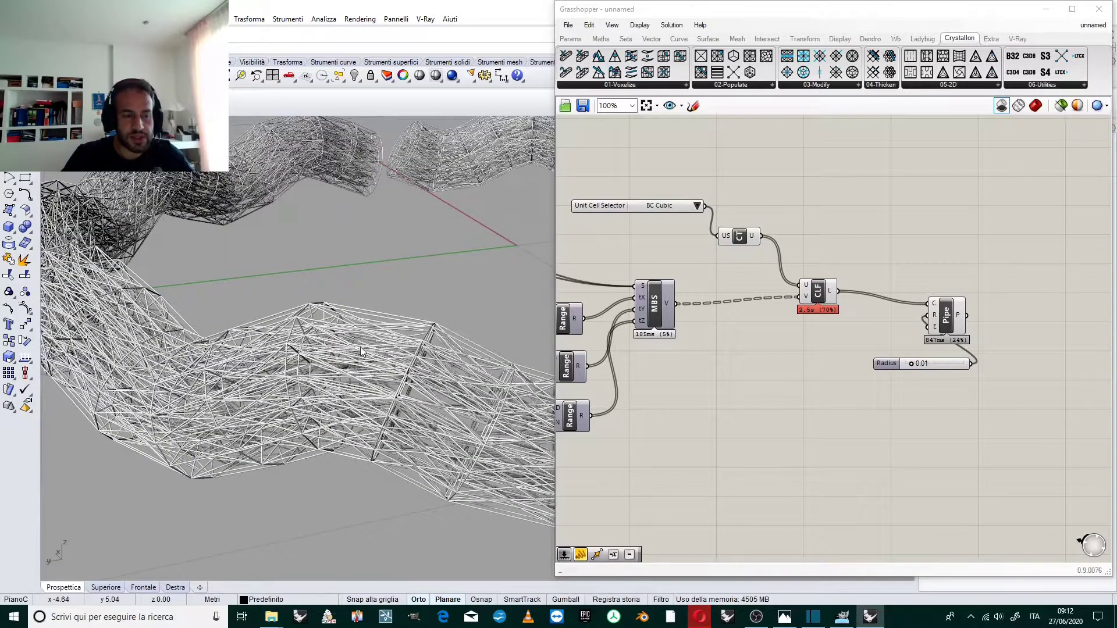
{"action": "scroll", "coordinate": [361, 351], "scroll_direction": "up", "scroll_amount": 3}
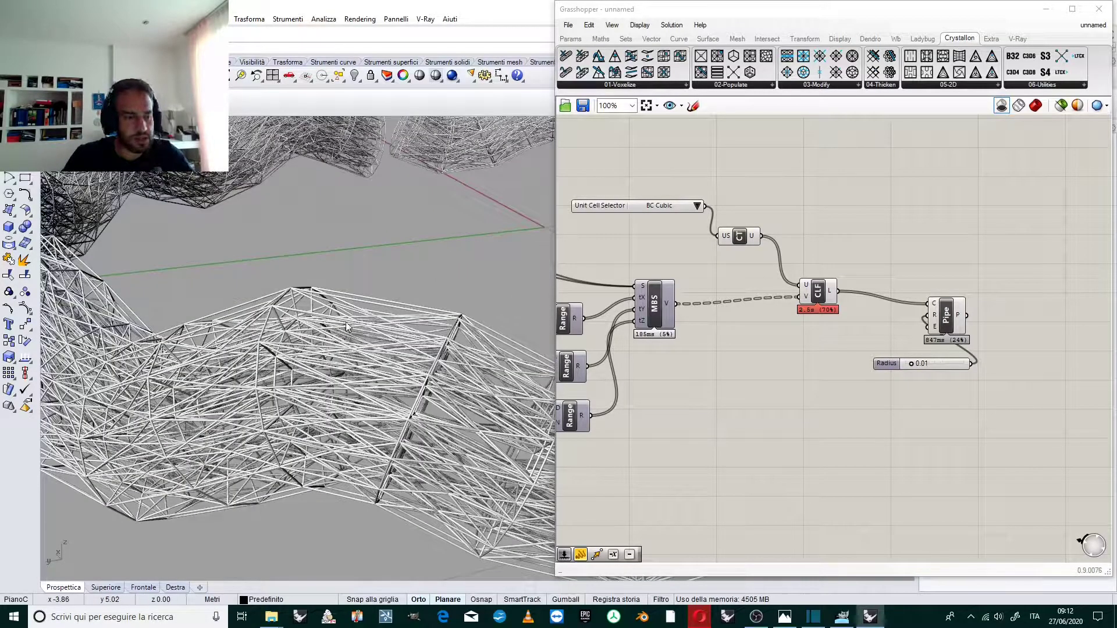
{"action": "scroll", "coordinate": [319, 251], "scroll_direction": "down", "scroll_amount": 2}
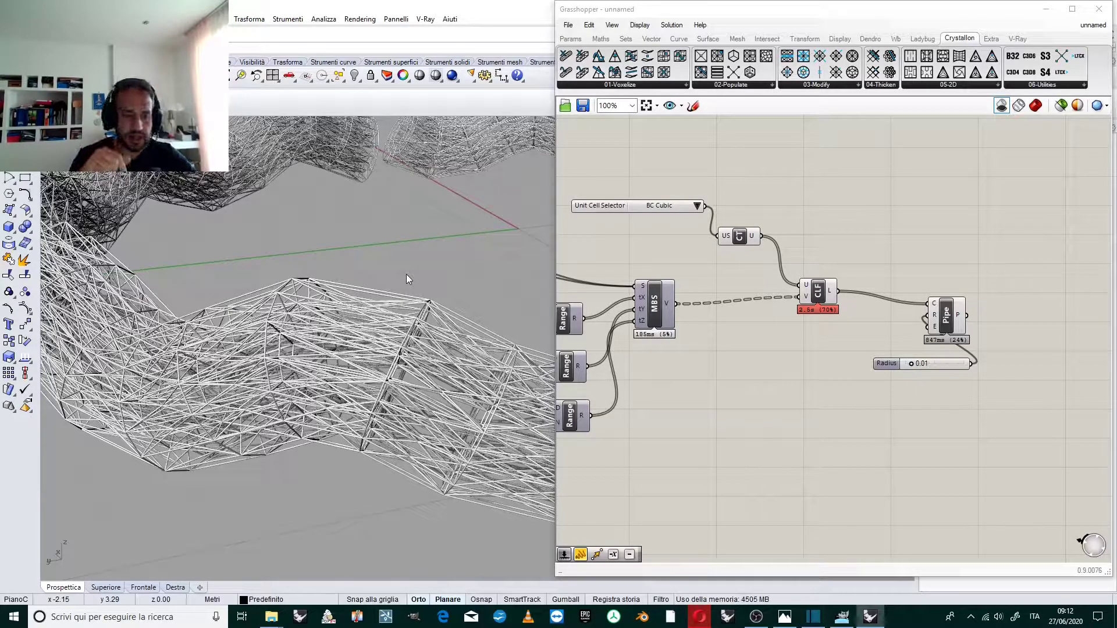
{"action": "right_click_drag", "start_coordinate": [196, 370], "coordinate": [429, 280]}
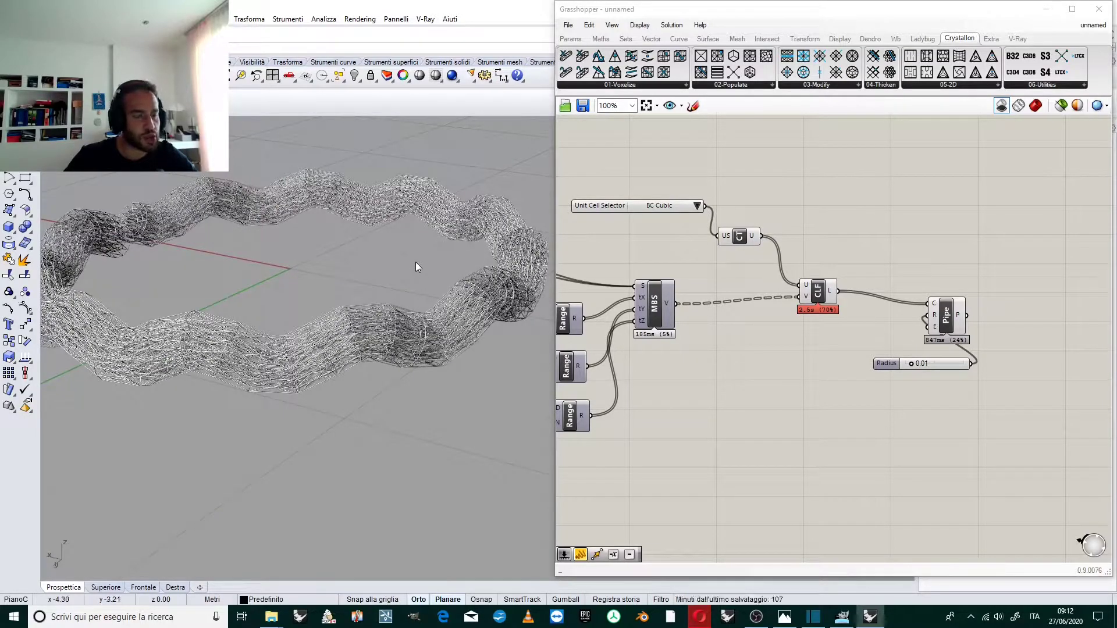
{"action": "scroll", "coordinate": [417, 270], "scroll_direction": "down", "scroll_amount": 2}
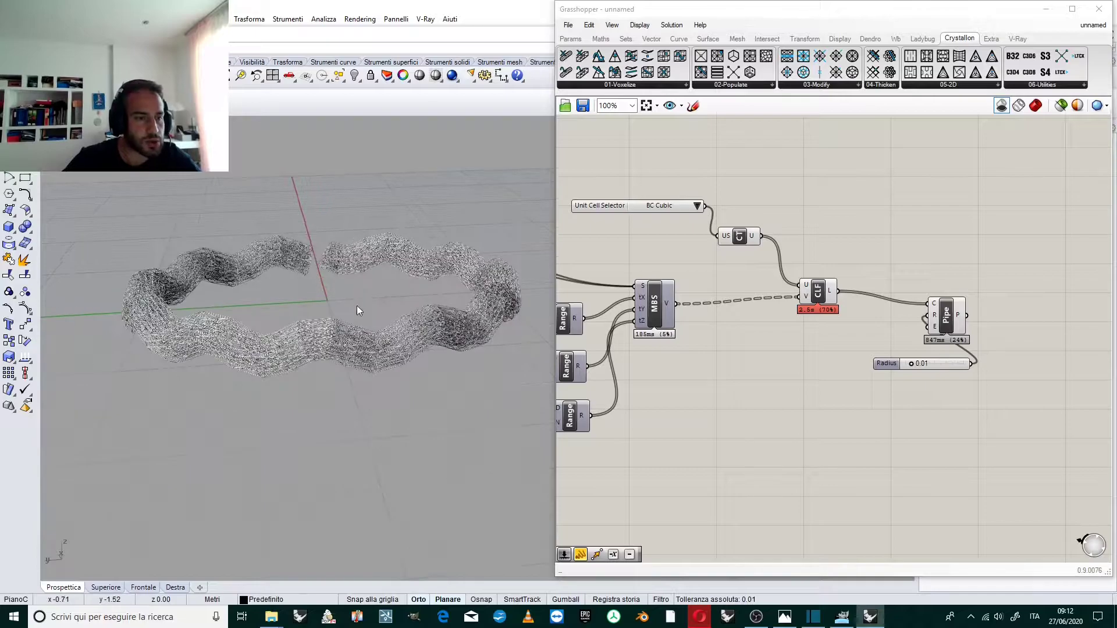
{"action": "scroll", "coordinate": [224, 334], "scroll_direction": "up", "scroll_amount": 2}
{"action": "scroll", "coordinate": [154, 324], "scroll_direction": "up", "scroll_amount": 2}
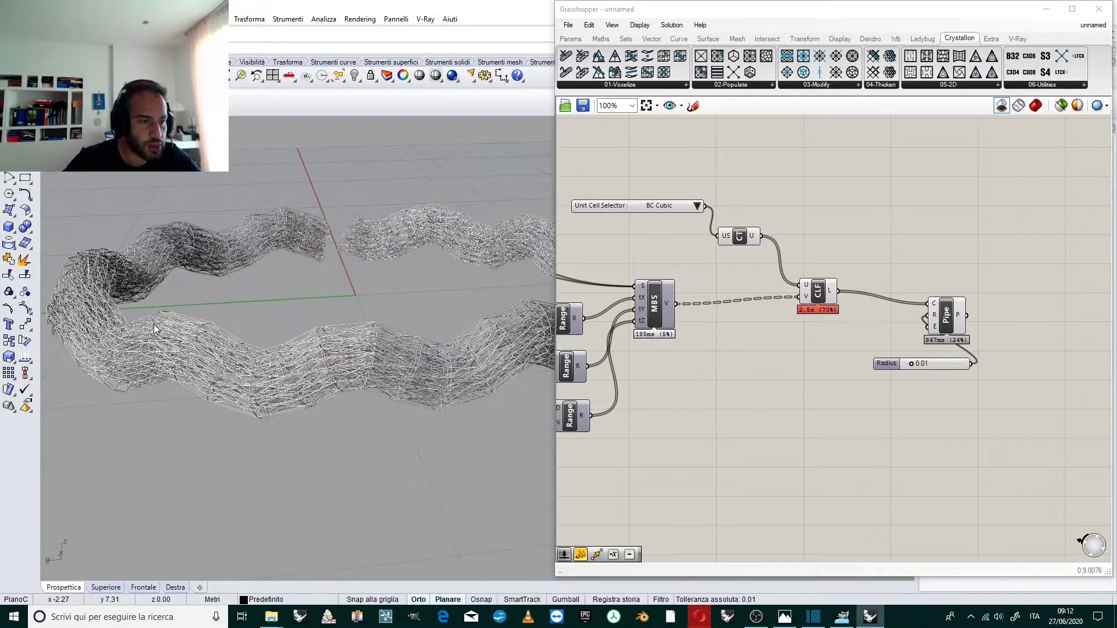
{"action": "scroll", "coordinate": [155, 329], "scroll_direction": "up", "scroll_amount": 3}
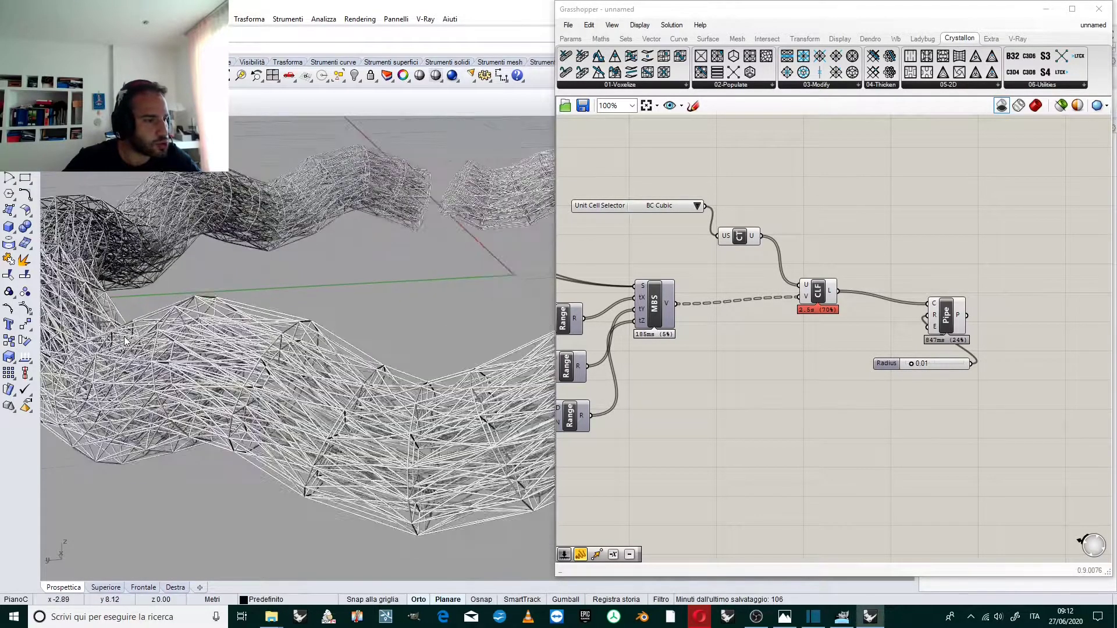
{"action": "scroll", "coordinate": [139, 348], "scroll_direction": "up", "scroll_amount": 2}
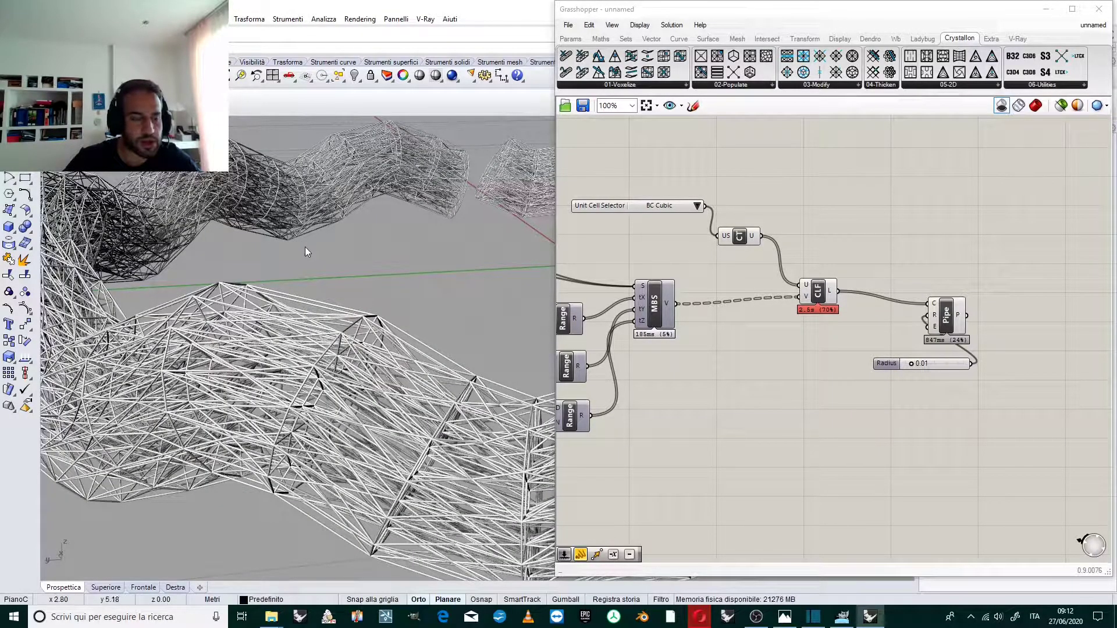
{"action": "scroll", "coordinate": [388, 241], "scroll_direction": "down", "scroll_amount": 1}
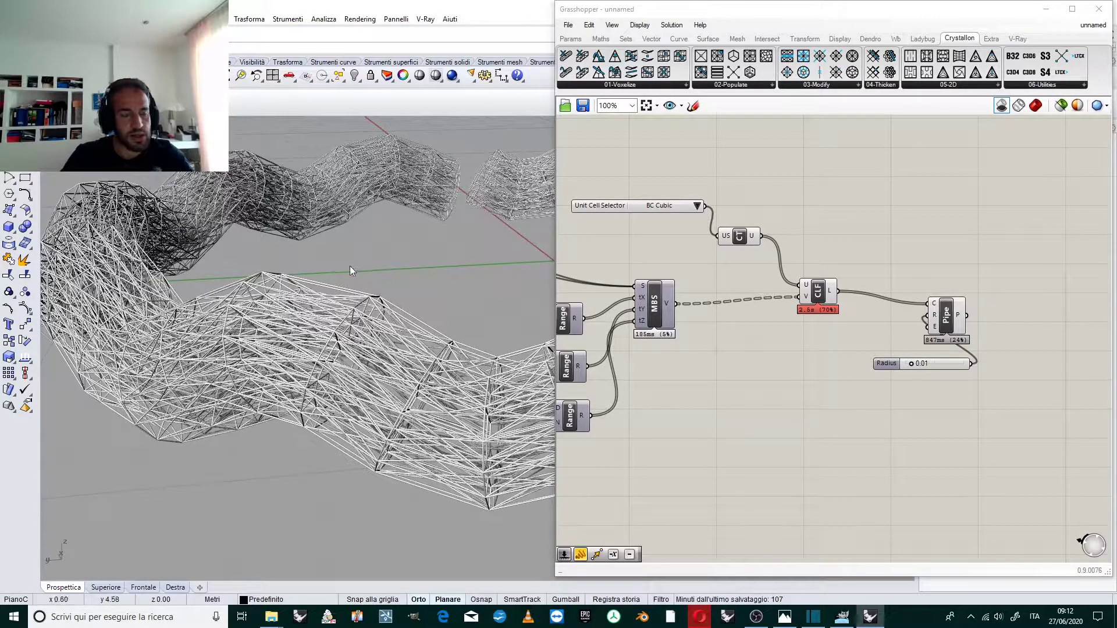
{"action": "right_click_drag", "start_coordinate": [304, 296], "coordinate": [344, 330]}
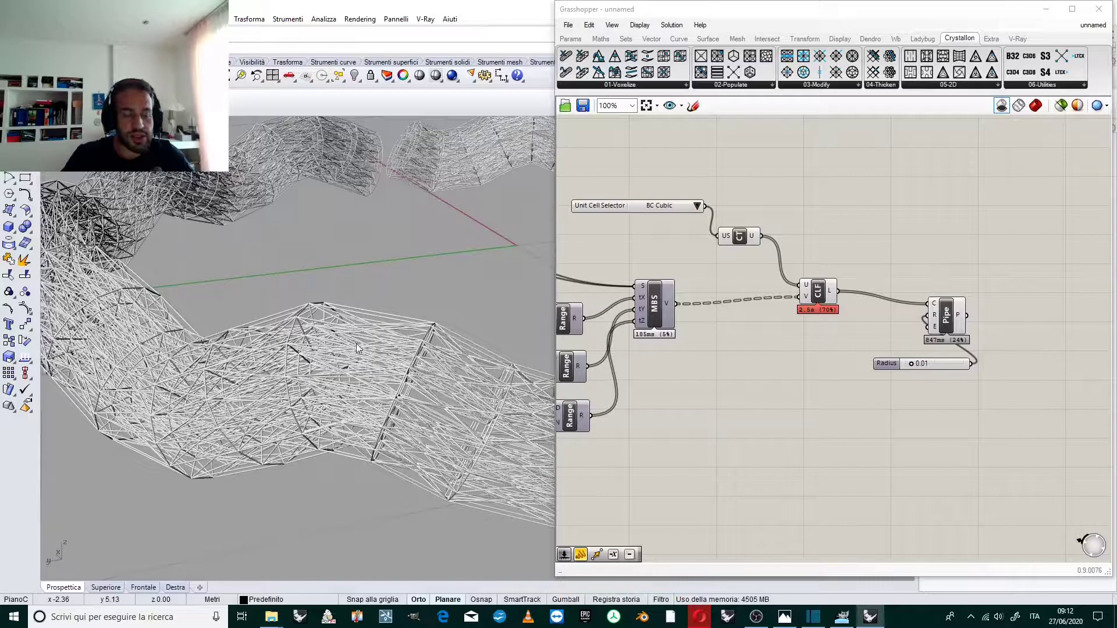
{"action": "scroll", "coordinate": [361, 351], "scroll_direction": "up", "scroll_amount": 2}
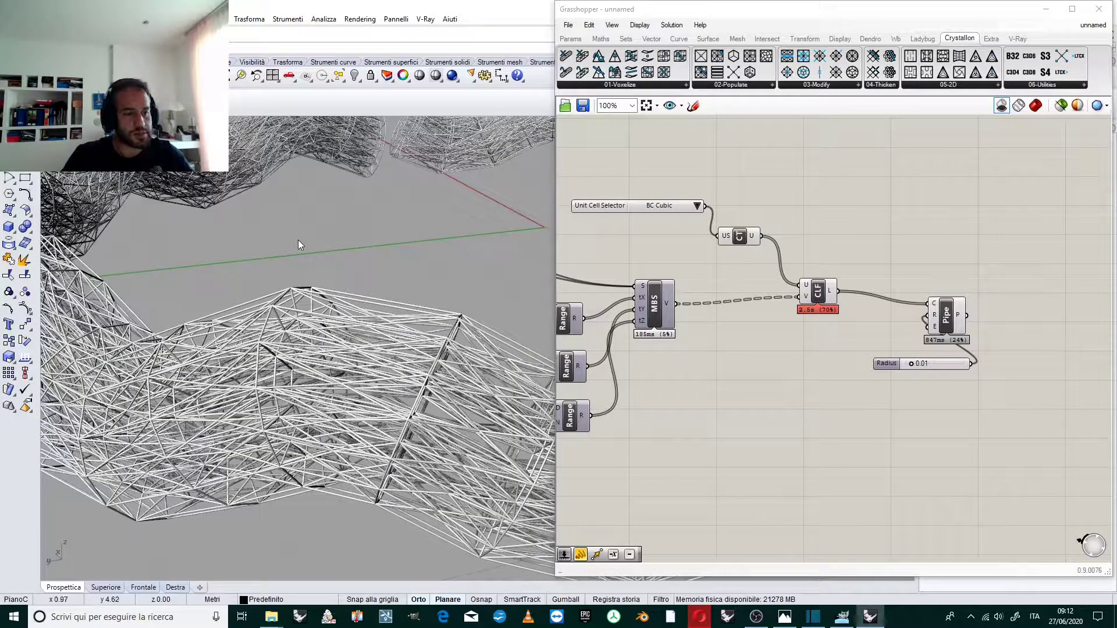
{"action": "scroll", "coordinate": [298, 239], "scroll_direction": "down", "scroll_amount": 1}
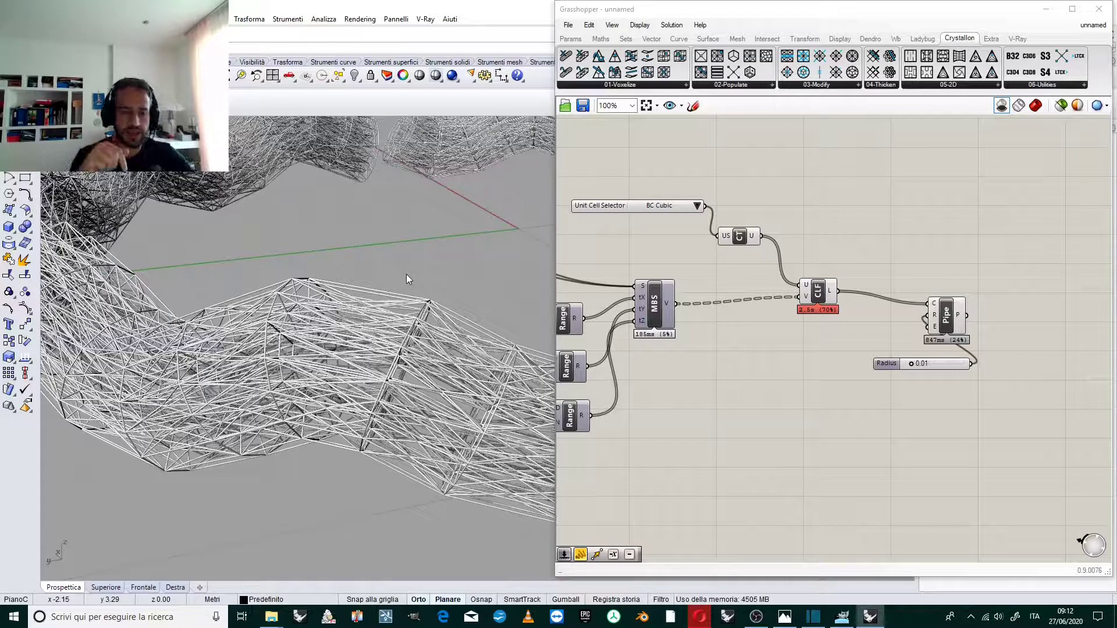
{"action": "right_click_drag", "start_coordinate": [210, 369], "coordinate": [376, 304]}
{"action": "scroll", "coordinate": [385, 302], "scroll_direction": "down", "scroll_amount": 2}
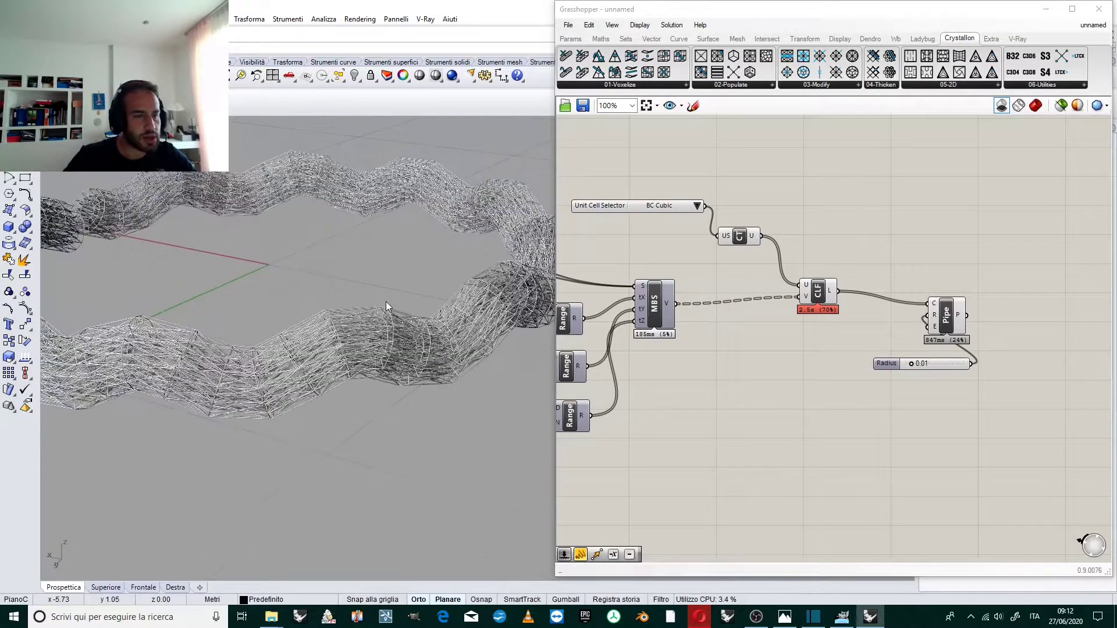
{"action": "scroll", "coordinate": [429, 279], "scroll_direction": "down", "scroll_amount": 2}
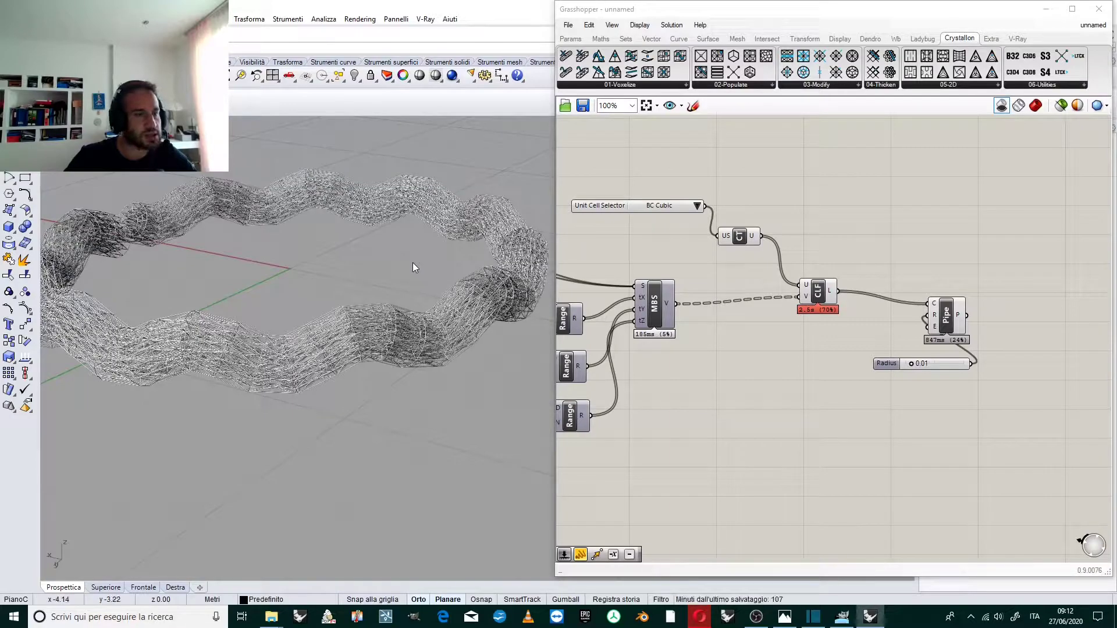
{"action": "scroll", "coordinate": [419, 269], "scroll_direction": "down", "scroll_amount": 1}
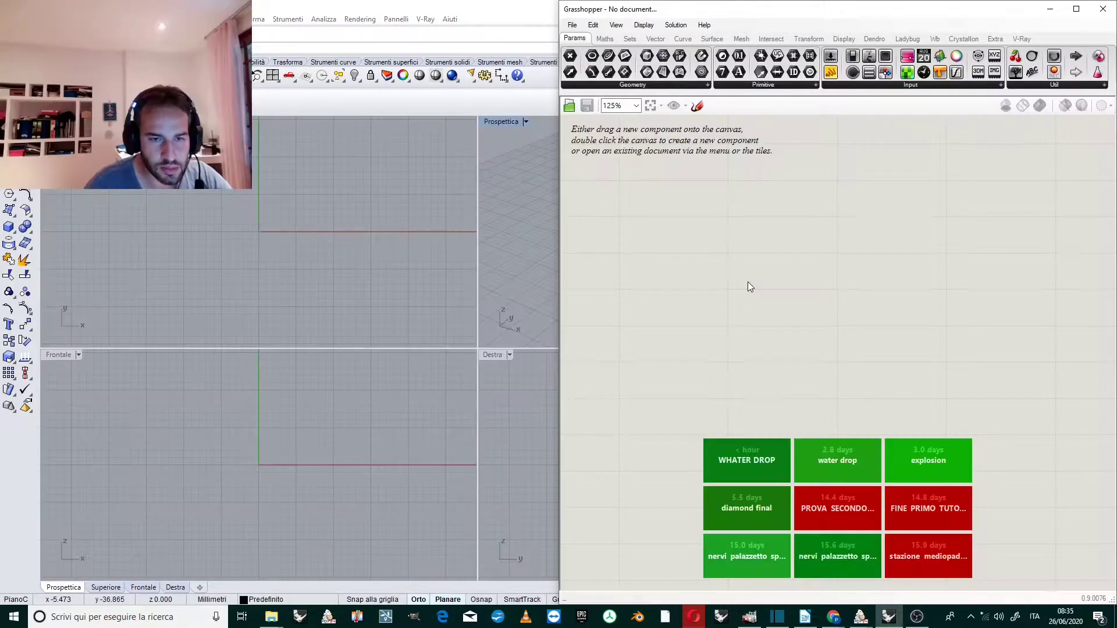
Step: Place a Circle component on the empty Grasshopper canvas
{"action": "scroll", "coordinate": [725, 233], "scroll_direction": "up", "scroll_amount": 3}
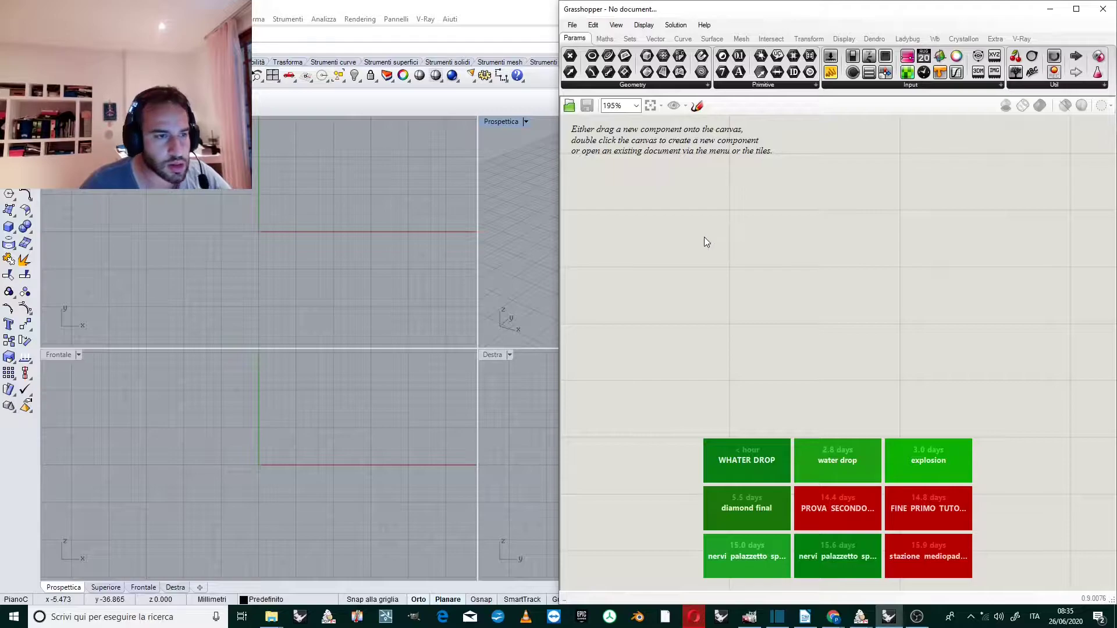
{"action": "left_click", "coordinate": [683, 38]}
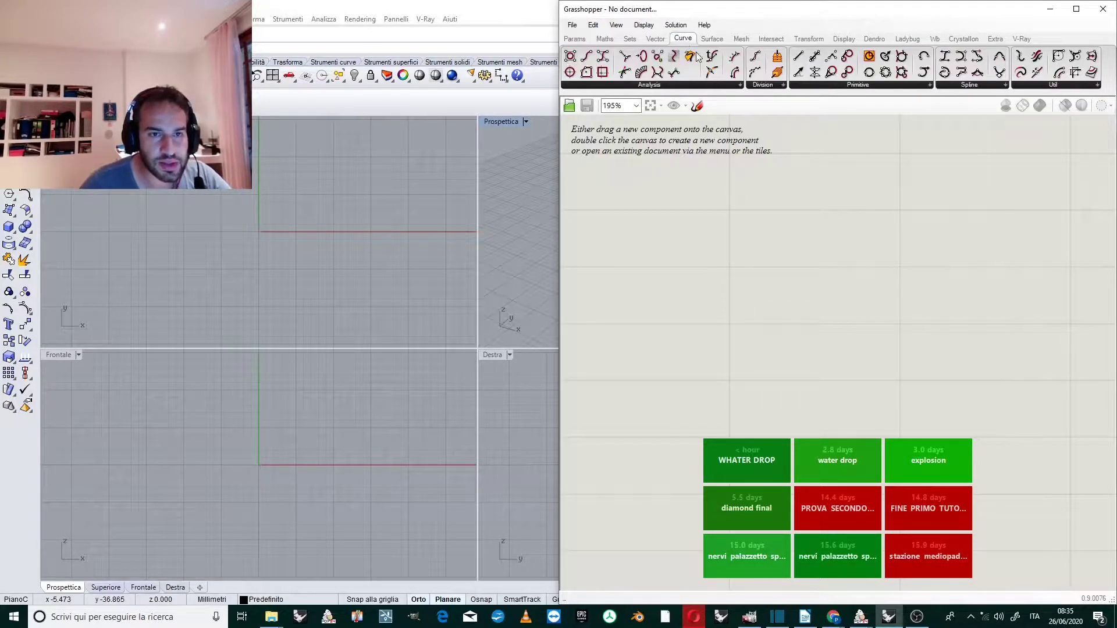
{"action": "left_click", "coordinate": [930, 84]}
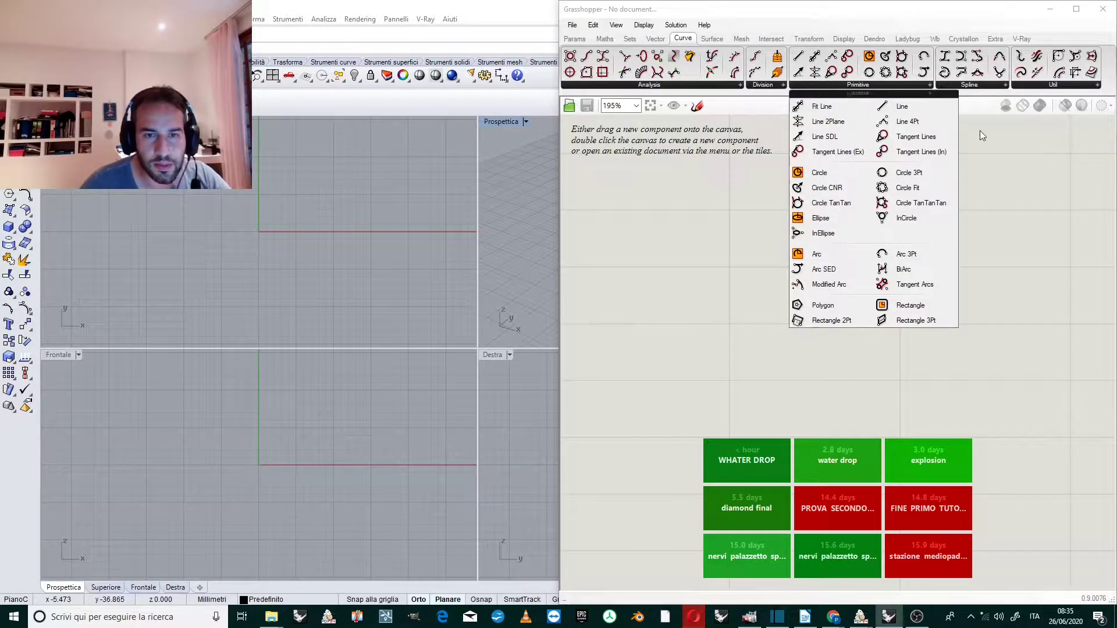
{"action": "left_click_drag", "start_coordinate": [819, 173], "coordinate": [750, 262]}
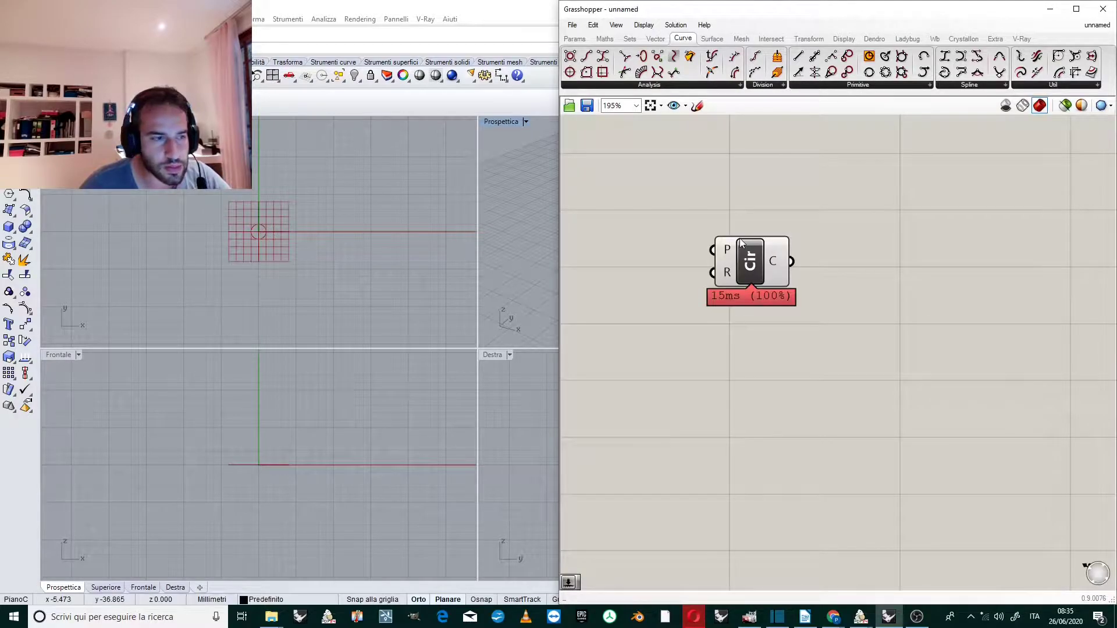
{"action": "scroll", "coordinate": [740, 243], "scroll_direction": "up", "scroll_amount": 2}
{"action": "scroll", "coordinate": [231, 245], "scroll_direction": "up", "scroll_amount": 3}
{"action": "scroll", "coordinate": [312, 228], "scroll_direction": "up", "scroll_amount": 3}
{"action": "scroll", "coordinate": [336, 215], "scroll_direction": "down", "scroll_amount": 2}
{"action": "scroll", "coordinate": [337, 204], "scroll_direction": "up", "scroll_amount": 1}
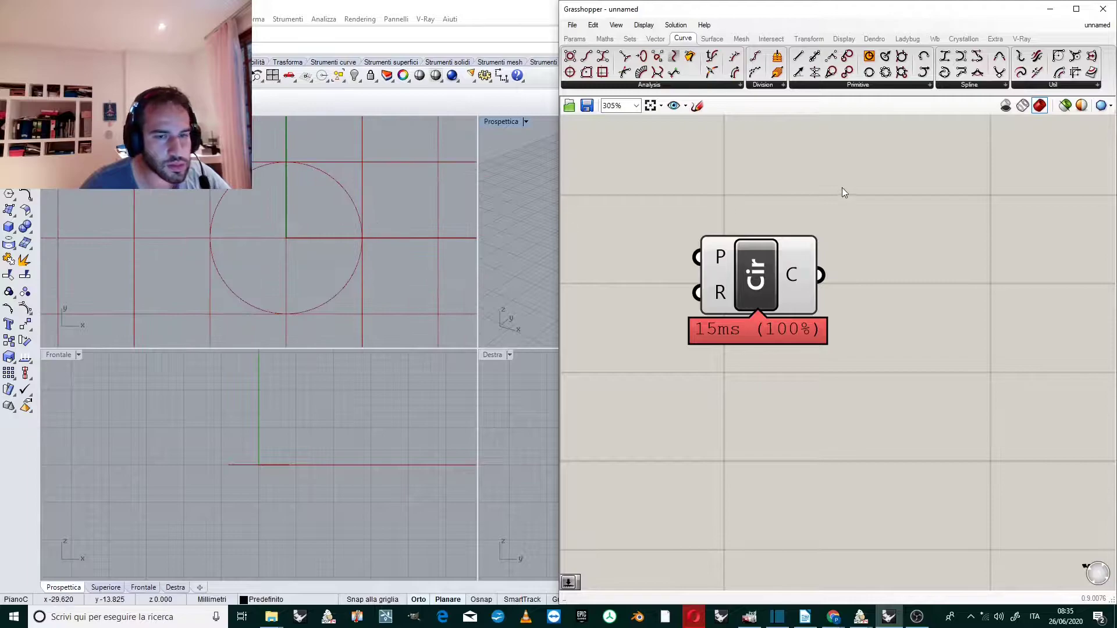
Step: Add a number slider set to 10 and connect it to the circle's radius input
{"action": "left_click_drag", "start_coordinate": [753, 271], "coordinate": [890, 277]}
{"action": "double_click", "coordinate": [771, 302]}
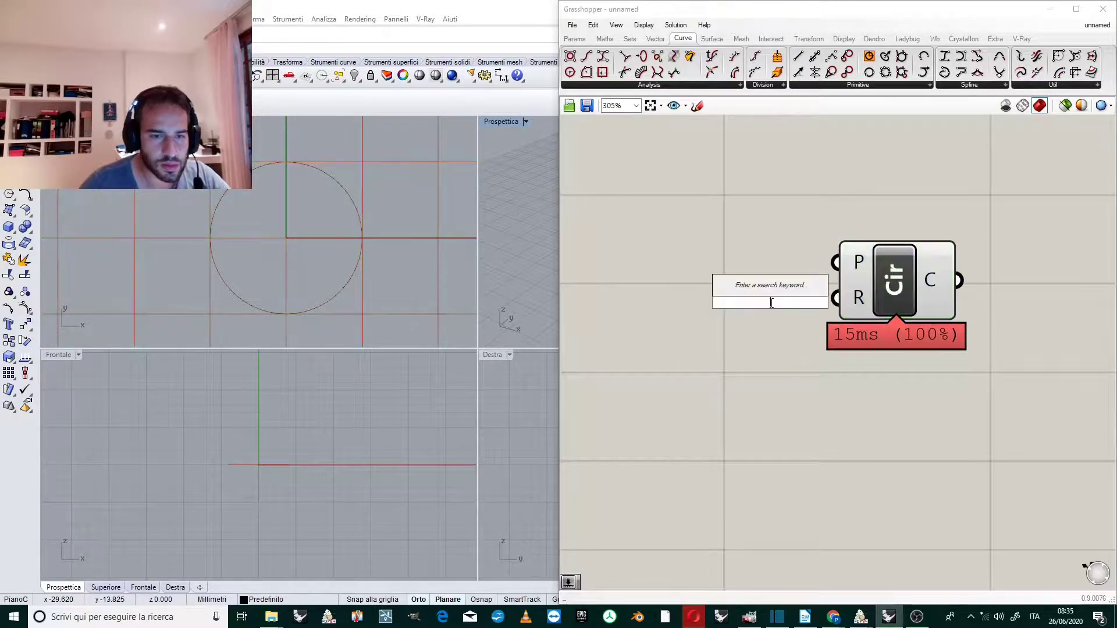
{"action": "type", "text": "10"}
{"action": "key", "text": "Return"}
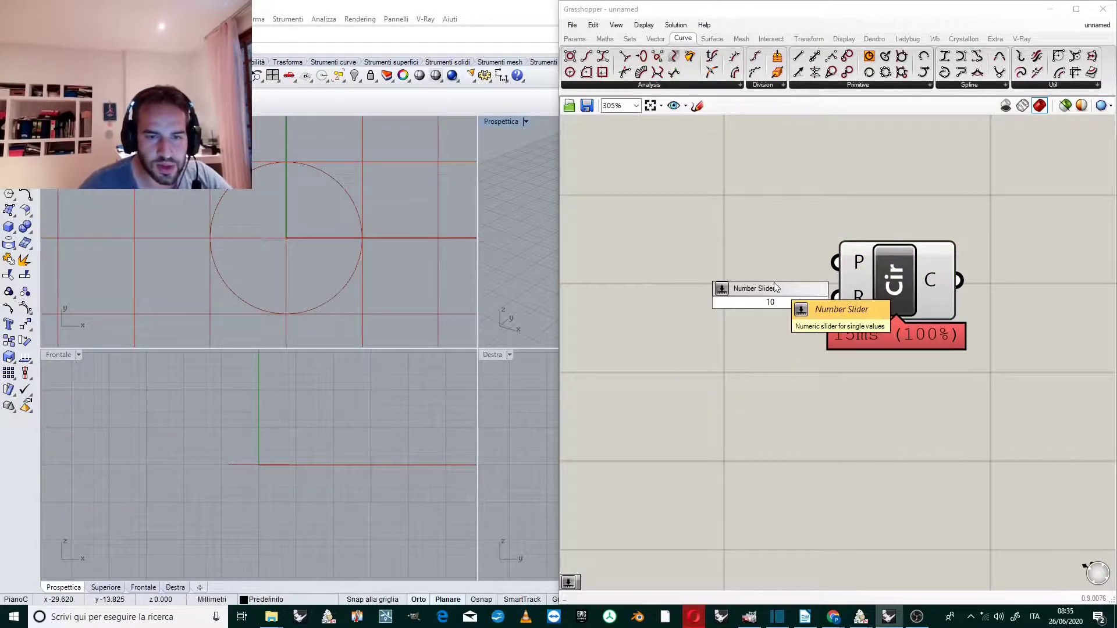
{"action": "left_click", "coordinate": [696, 258]}
{"action": "scroll", "coordinate": [678, 253], "scroll_direction": "down", "scroll_amount": 3}
{"action": "scroll", "coordinate": [285, 234], "scroll_direction": "down", "scroll_amount": 12}
{"action": "scroll", "coordinate": [288, 232], "scroll_direction": "up", "scroll_amount": 2}
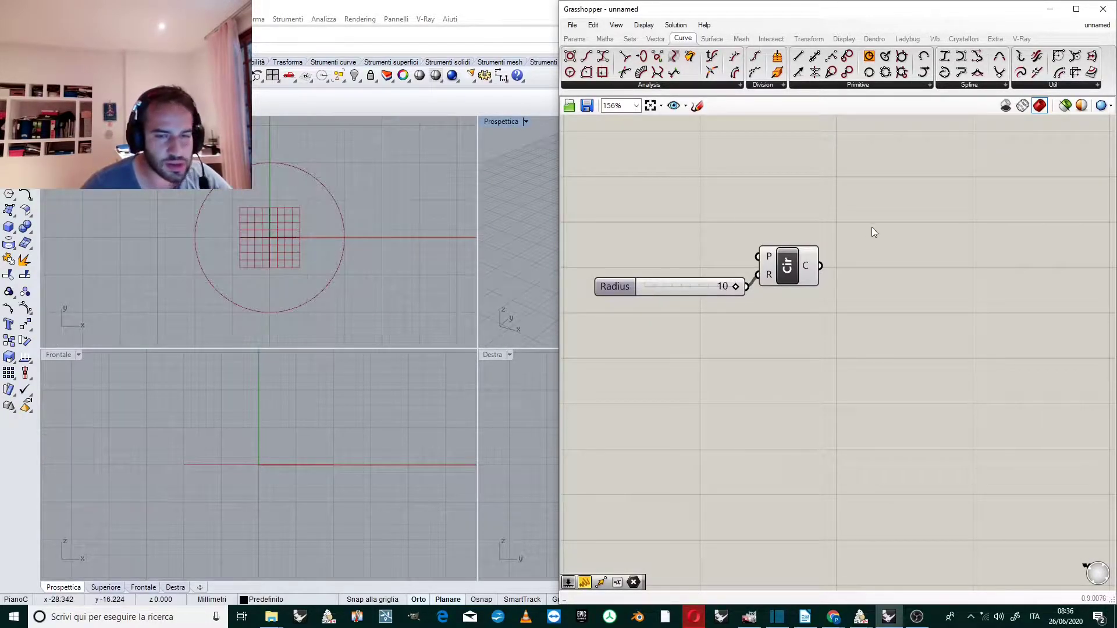
Step: Add a Divide Curve component and feed the circle into its curve input
{"action": "double_click", "coordinate": [868, 265]}
{"action": "type", "text": "divide"}
{"action": "key", "text": "Return"}
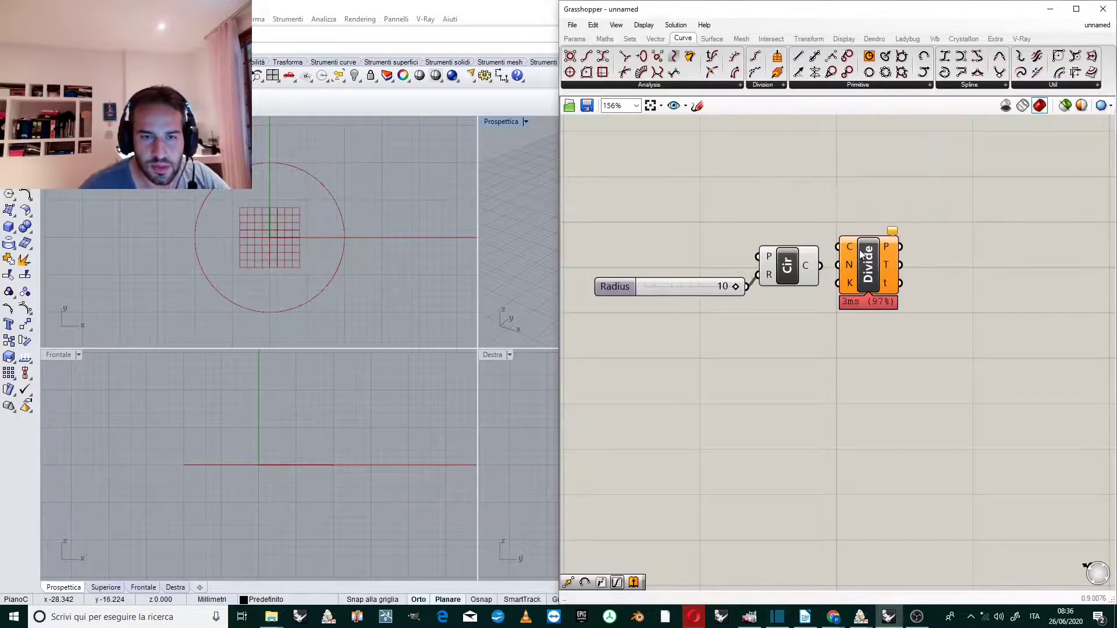
{"action": "scroll", "coordinate": [861, 254], "scroll_direction": "up", "scroll_amount": 3}
{"action": "left_click_drag", "start_coordinate": [781, 282], "coordinate": [917, 298]}
{"action": "scroll", "coordinate": [873, 273], "scroll_direction": "down", "scroll_amount": 2}
Step: Add a number slider set to 100 and connect it to the count input of the Divide Curve component
{"action": "double_click", "coordinate": [820, 329]}
{"action": "type", "text": "100"}
{"action": "key", "text": "Return"}
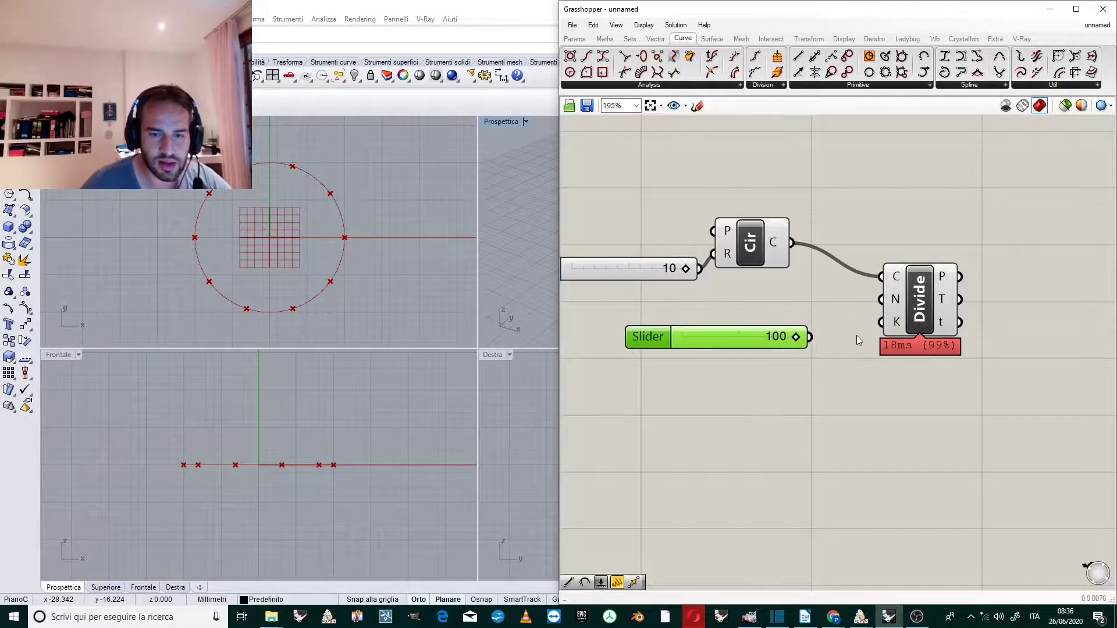
{"action": "left_click_drag", "start_coordinate": [810, 336], "coordinate": [881, 299]}
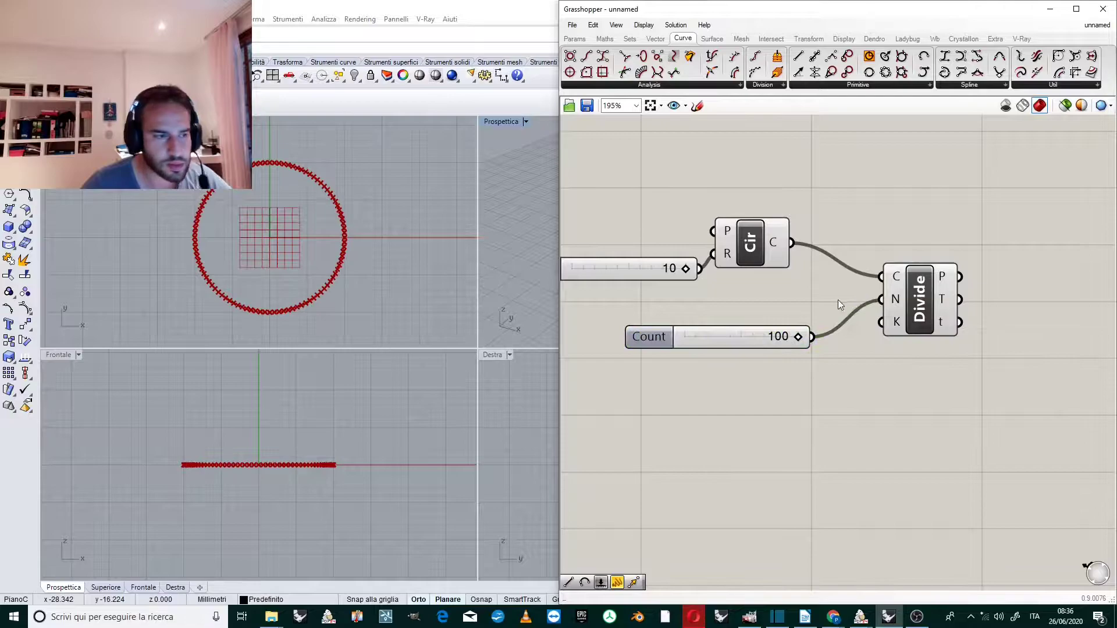
Step: Maximize the perspective viewport and frame the divided circle in it
{"action": "right_click_drag", "start_coordinate": [397, 224], "coordinate": [403, 204]}
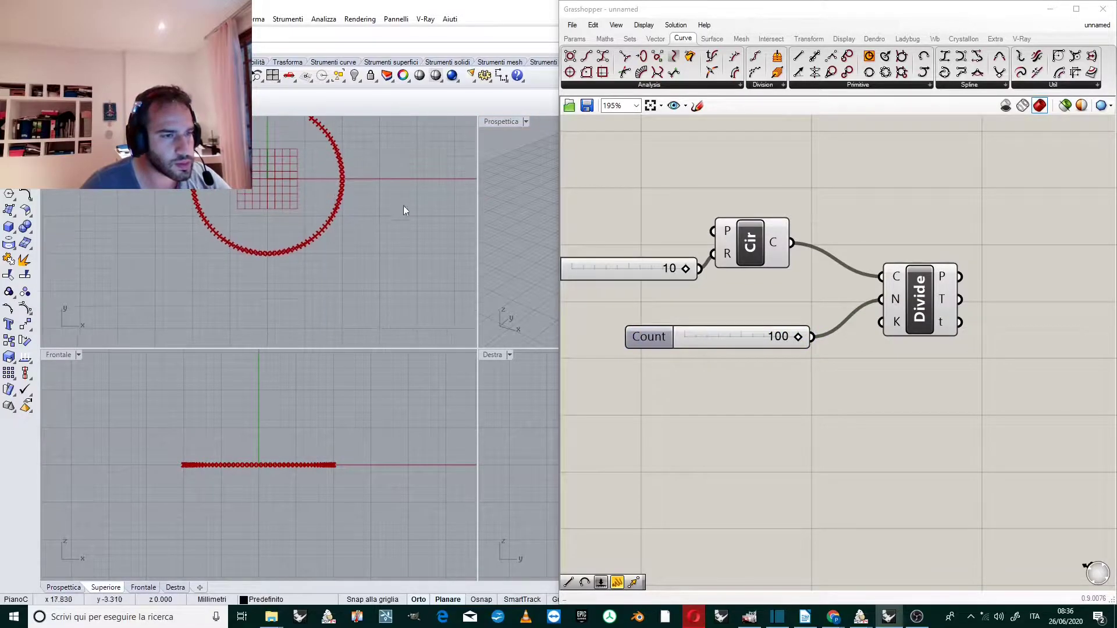
{"action": "double_click", "coordinate": [494, 125]}
{"action": "scroll", "coordinate": [395, 292], "scroll_direction": "down", "scroll_amount": 8}
{"action": "scroll", "coordinate": [411, 298], "scroll_direction": "up", "scroll_amount": 12}
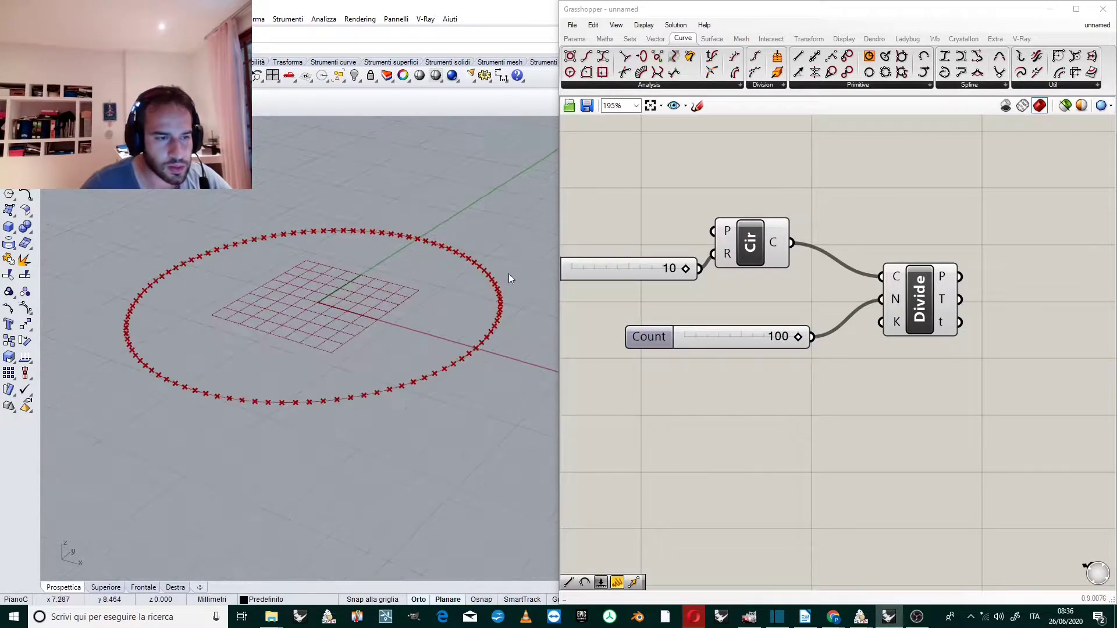
{"action": "scroll", "coordinate": [811, 284], "scroll_direction": "down", "scroll_amount": 4}
{"action": "scroll", "coordinate": [856, 288], "scroll_direction": "up", "scroll_amount": 3}
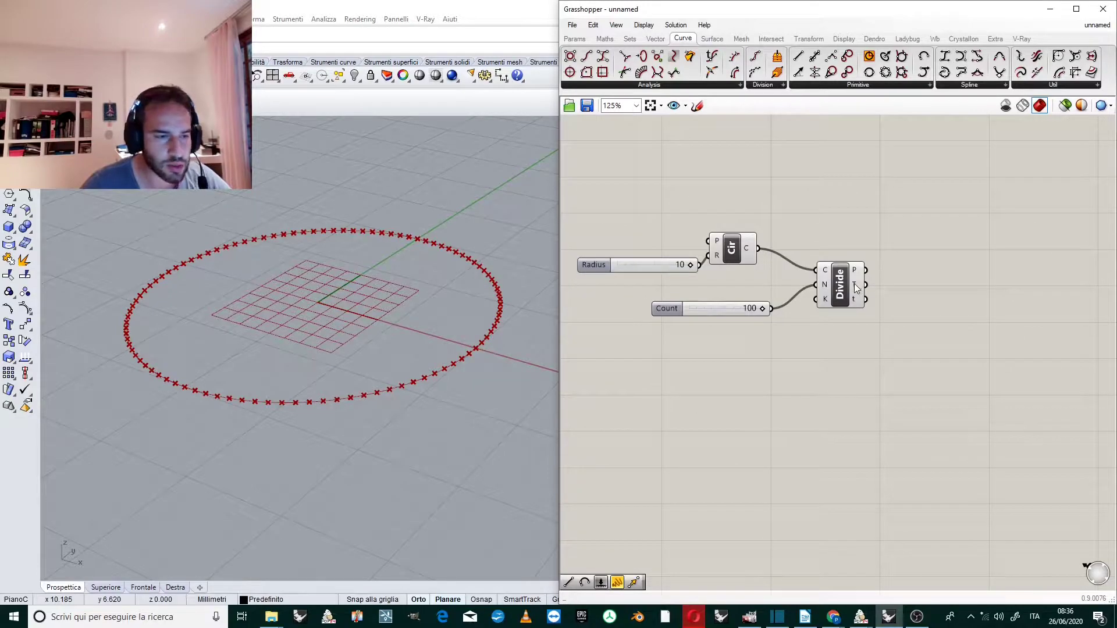
Step: Shift the Divide Curve component slightly lower on the canvas
{"action": "left_click_drag", "start_coordinate": [855, 286], "coordinate": [856, 303]}
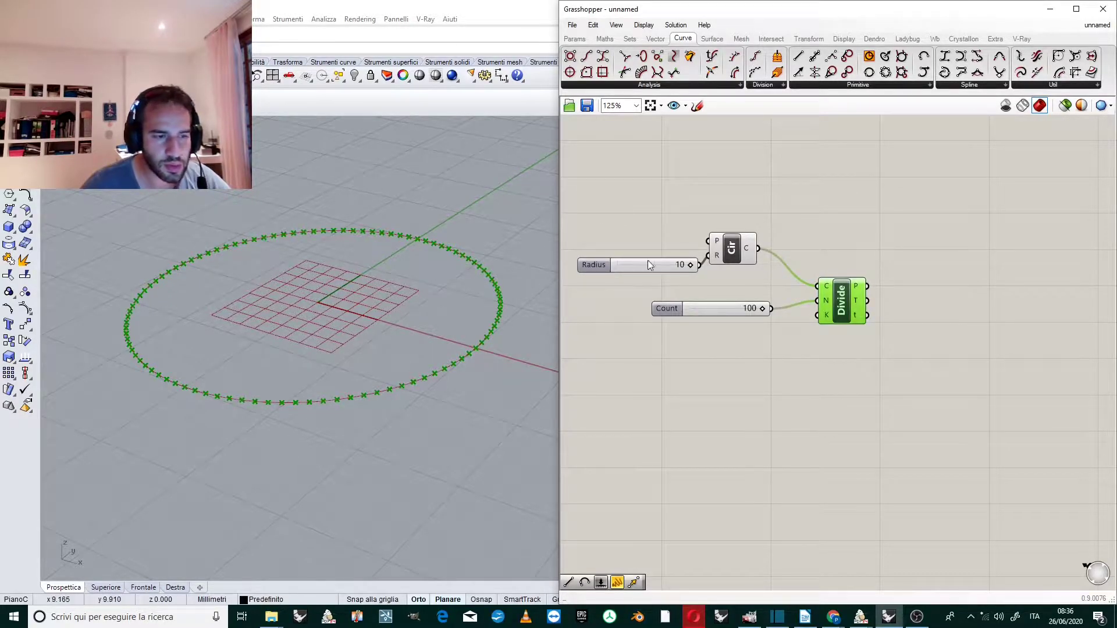
{"action": "left_click", "coordinate": [839, 252]}
{"action": "scroll", "coordinate": [809, 242], "scroll_direction": "up", "scroll_amount": 1}
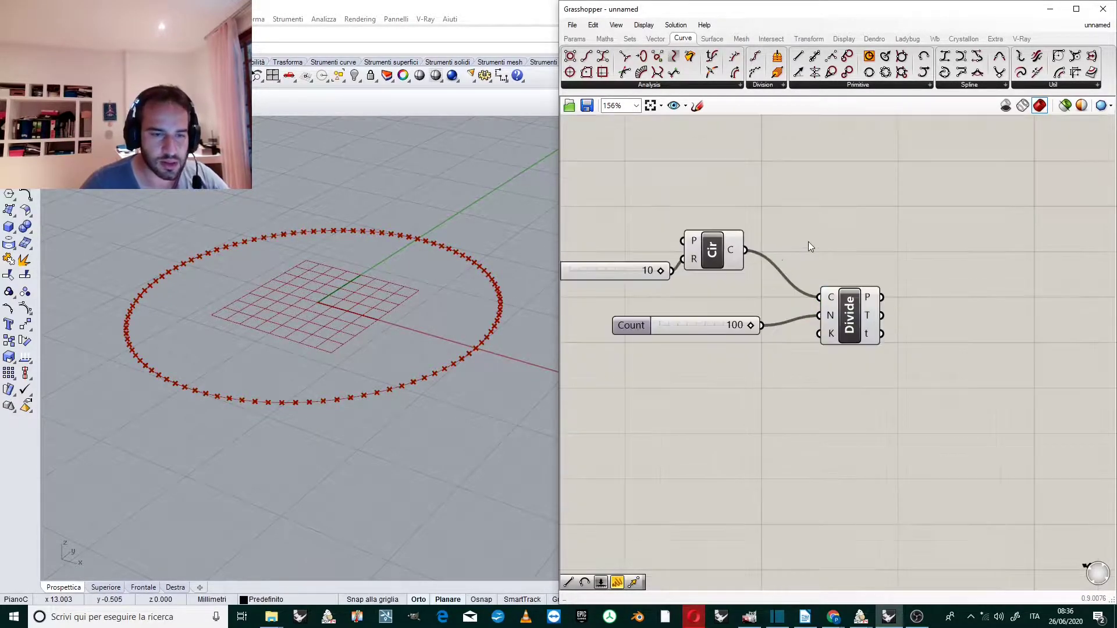
{"action": "scroll", "coordinate": [894, 268], "scroll_direction": "down", "scroll_amount": 2}
{"action": "scroll", "coordinate": [816, 256], "scroll_direction": "up", "scroll_amount": 2}
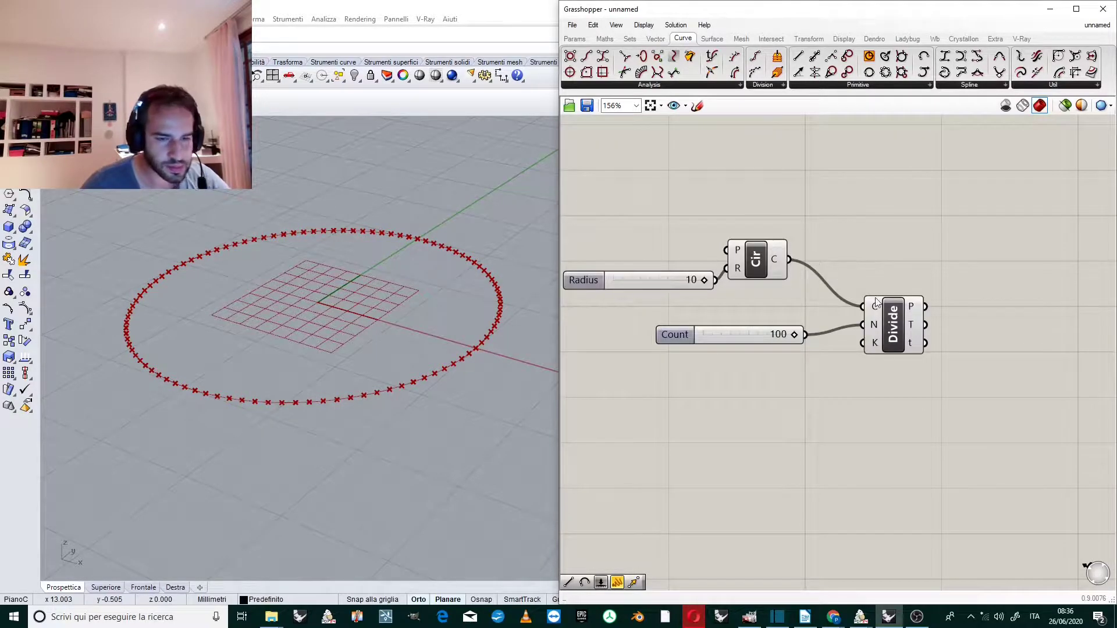
Step: Add a Move component after Divide Curve and feed the division points into its geometry input
{"action": "double_click", "coordinate": [873, 392]}
{"action": "type", "text": "mpo"}
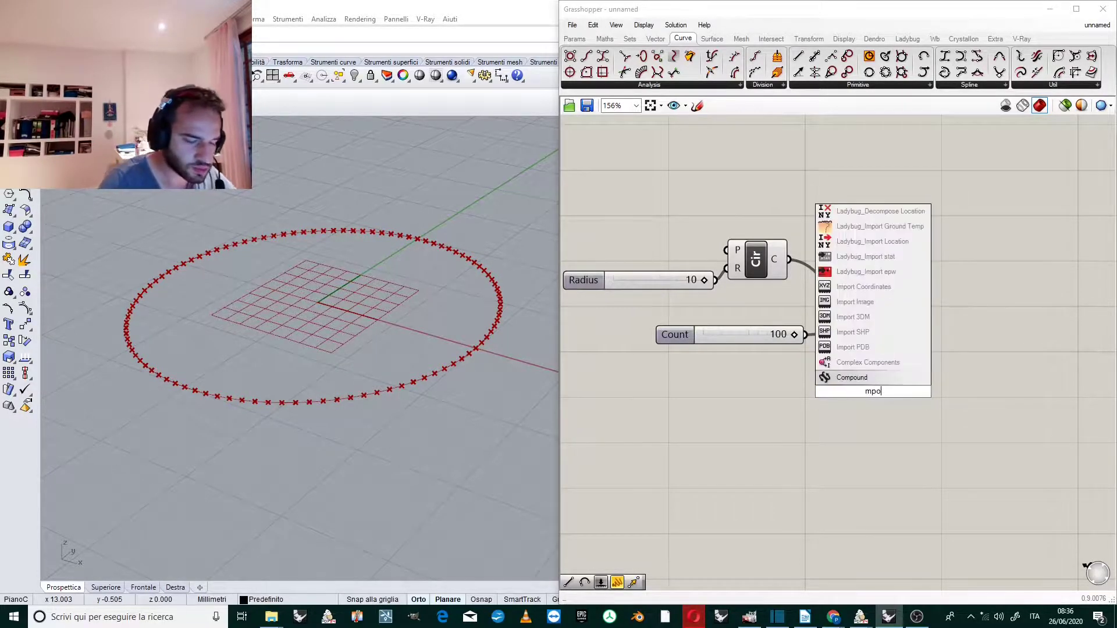
{"action": "key", "text": "BackSpace"}
{"action": "type", "text": "ove"}
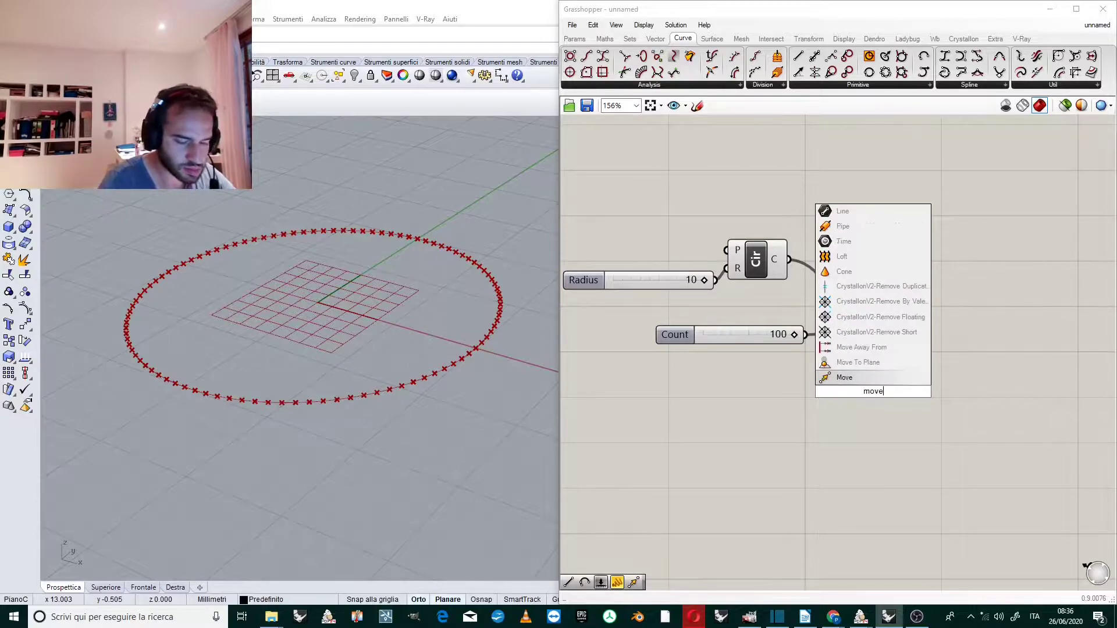
{"action": "key", "text": "Return"}
{"action": "left_click_drag", "start_coordinate": [954, 380], "coordinate": [1000, 326]}
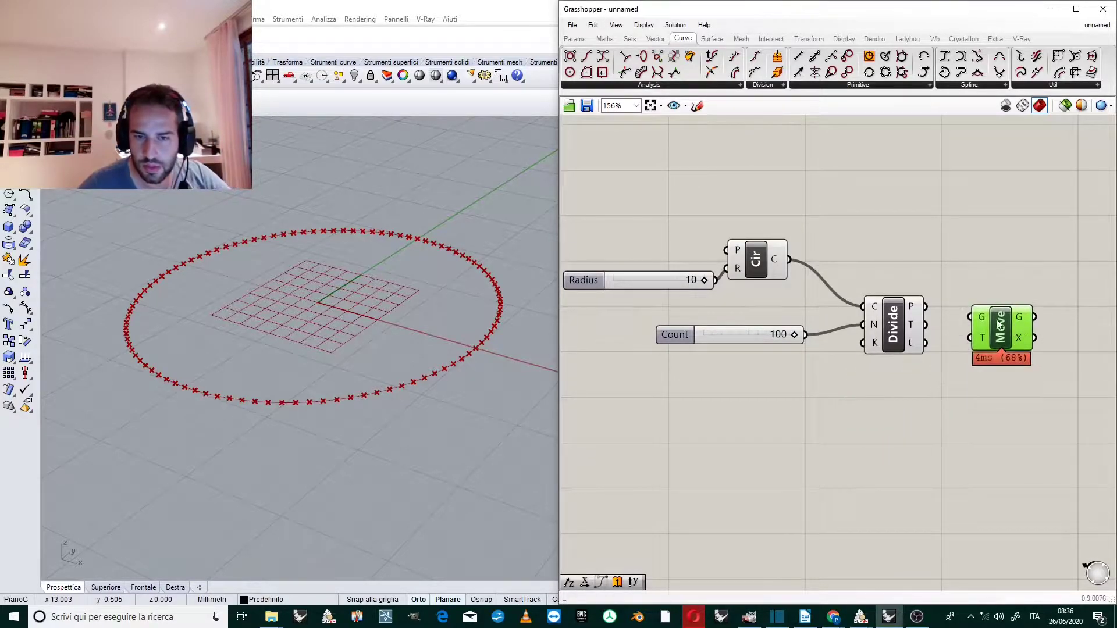
{"action": "left_click_drag", "start_coordinate": [926, 306], "coordinate": [1022, 380]}
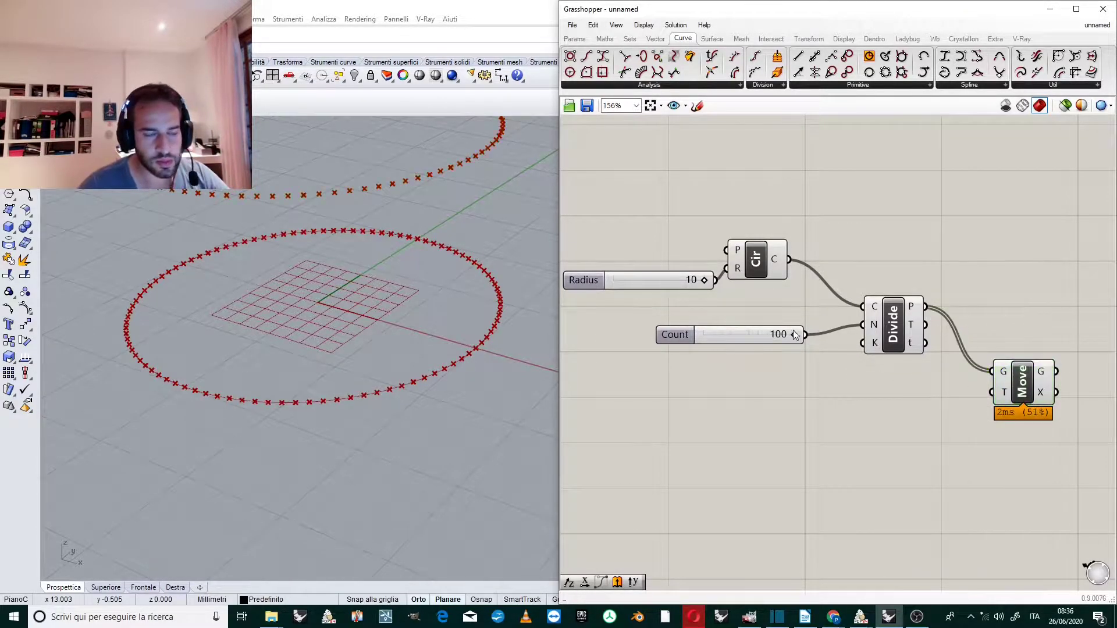
Step: Add a Unit Z vector component and connect it to the translation input of the Move component
{"action": "scroll", "coordinate": [804, 329], "scroll_direction": "down", "scroll_amount": 3}
{"action": "double_click", "coordinate": [829, 359]}
{"action": "type", "text": "z"}
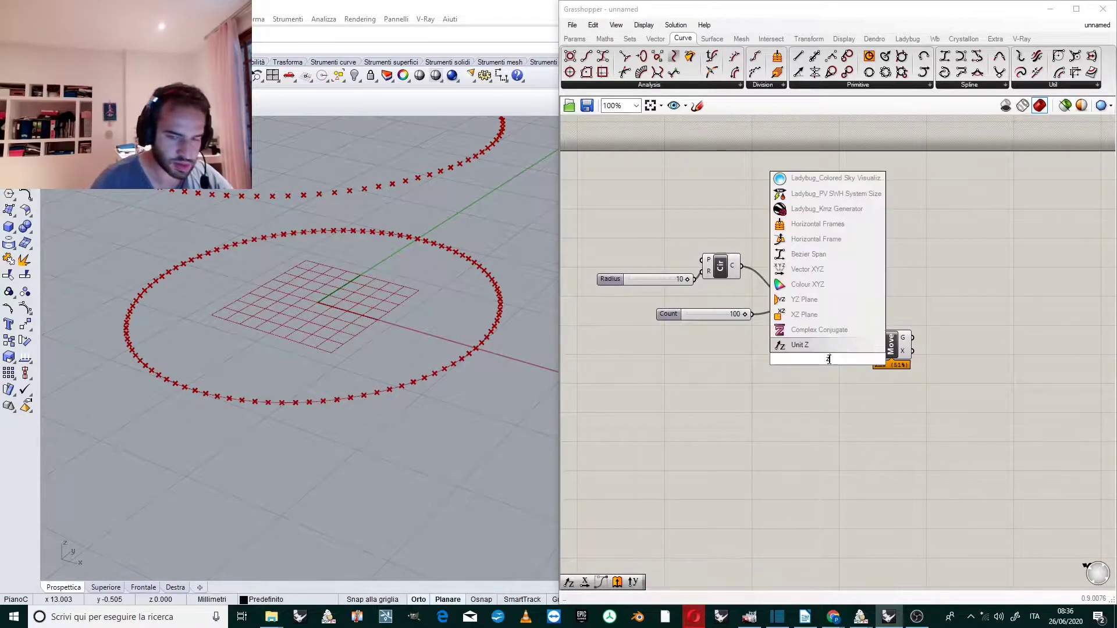
{"action": "key", "text": "Return"}
{"action": "scroll", "coordinate": [829, 353], "scroll_direction": "up", "scroll_amount": 2}
{"action": "left_click_drag", "start_coordinate": [860, 361], "coordinate": [897, 349]}
{"action": "right_click_drag", "start_coordinate": [841, 377], "coordinate": [823, 358]}
{"action": "left_click_drag", "start_coordinate": [802, 348], "coordinate": [819, 353]}
{"action": "scroll", "coordinate": [861, 321], "scroll_direction": "down", "scroll_amount": 2}
{"action": "scroll", "coordinate": [760, 332], "scroll_direction": "up", "scroll_amount": 2}
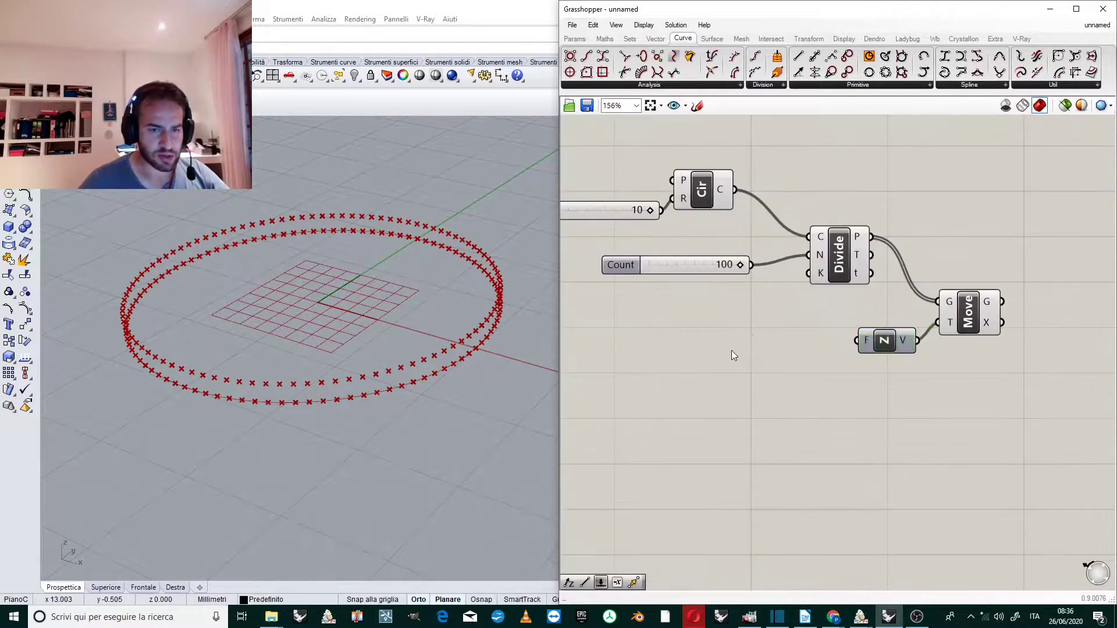
Step: Add a Graph Mapper below the Count slider and set its graph type to Sine
{"action": "double_click", "coordinate": [732, 351]}
{"action": "type", "text": "gra"}
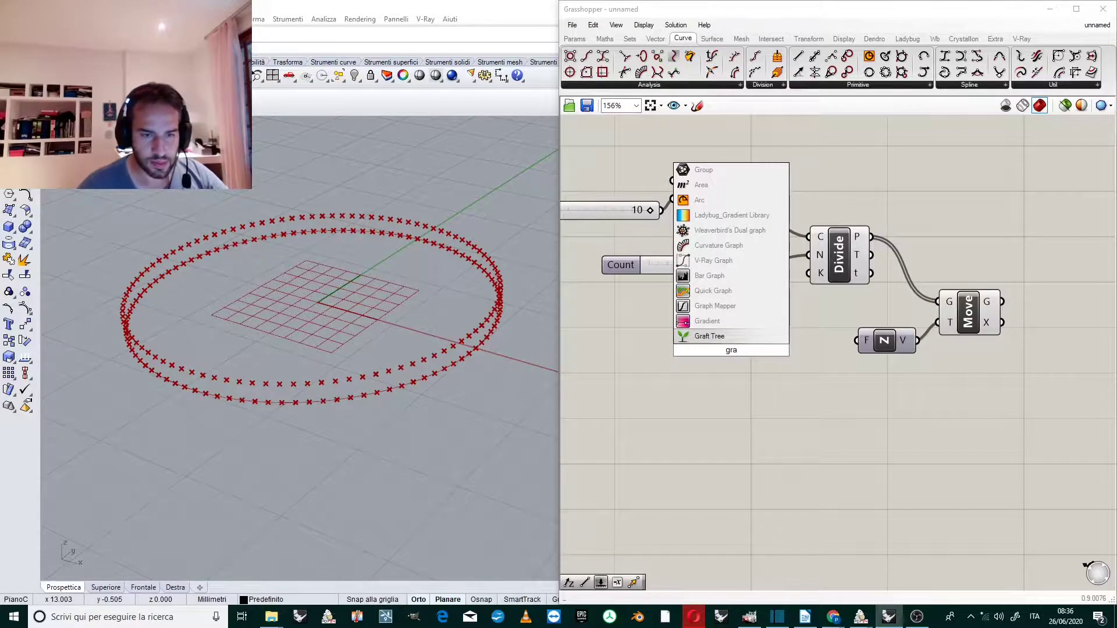
{"action": "left_click", "coordinate": [715, 306]}
{"action": "scroll", "coordinate": [774, 351], "scroll_direction": "down", "scroll_amount": 1}
{"action": "scroll", "coordinate": [774, 350], "scroll_direction": "up", "scroll_amount": 2}
{"action": "left_click", "coordinate": [806, 366]}
{"action": "right_click", "coordinate": [779, 378]}
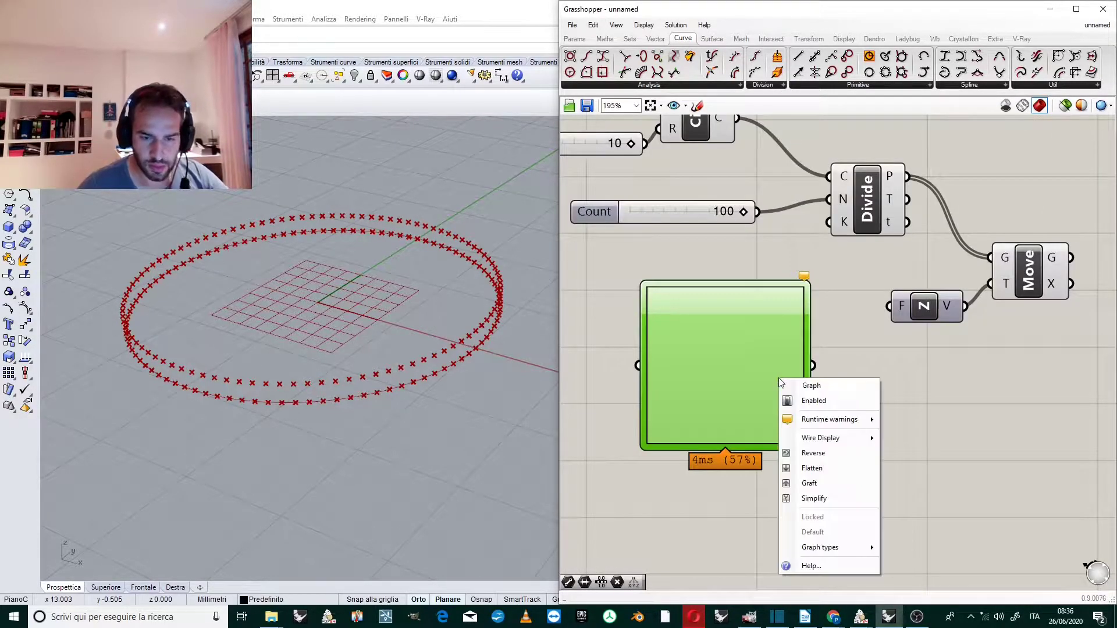
{"action": "mouse_move", "coordinate": [839, 550]}
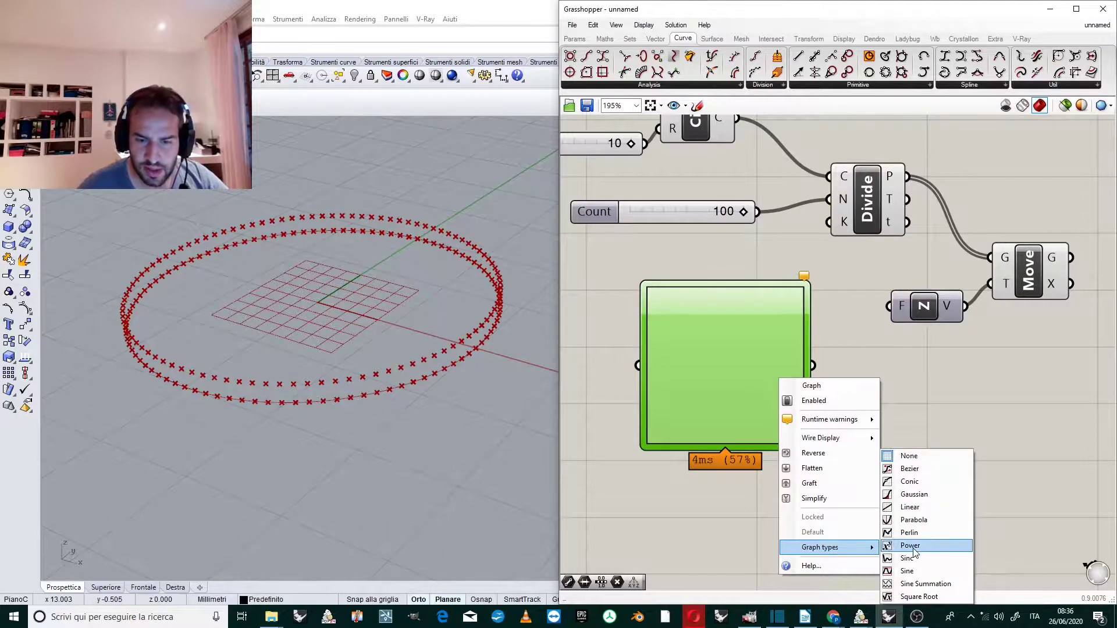
{"action": "left_click", "coordinate": [908, 571]}
{"action": "scroll", "coordinate": [756, 394], "scroll_direction": "up", "scroll_amount": 1}
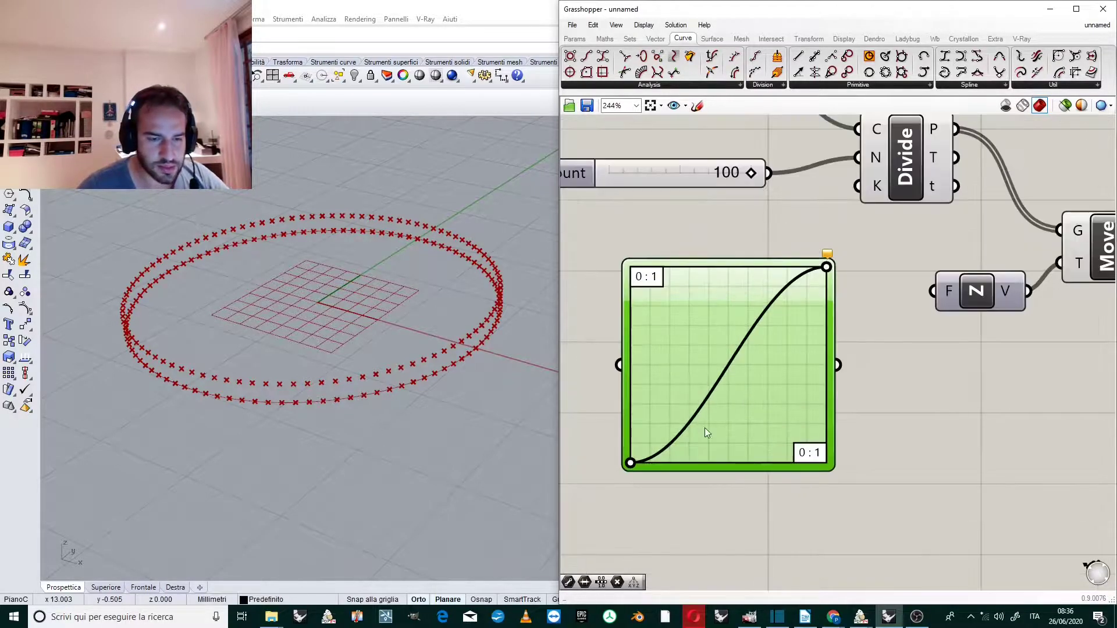
Step: Reshape the sine graph in the Graph Mapper into many narrow, full-height waves
{"action": "left_click_drag", "start_coordinate": [826, 268], "coordinate": [640, 279]}
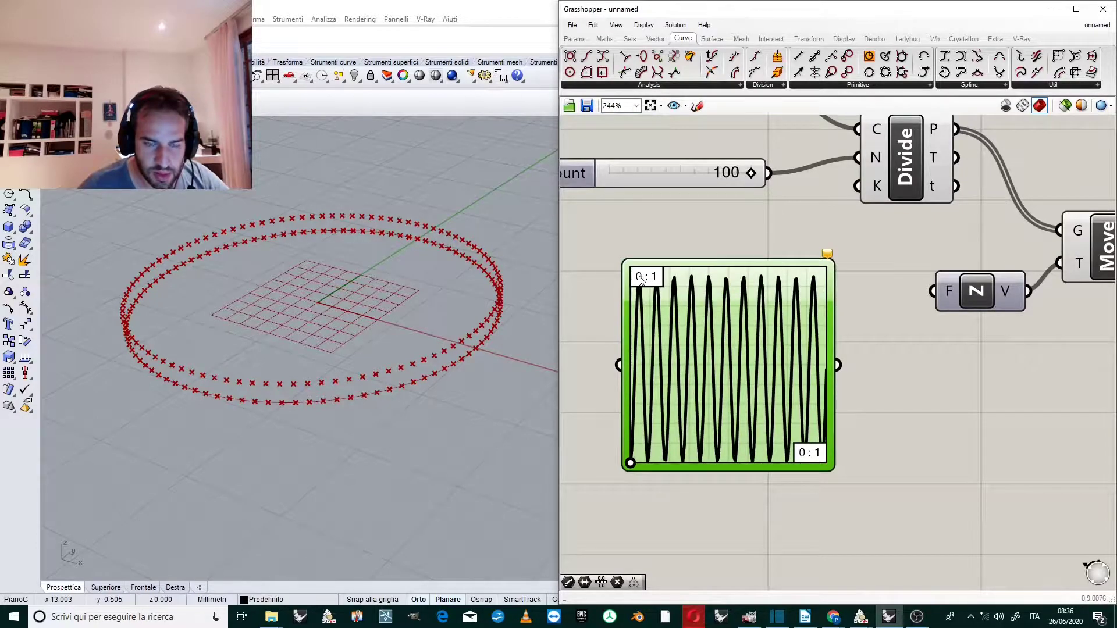
{"action": "left_click", "coordinate": [886, 348]}
{"action": "scroll", "coordinate": [718, 325], "scroll_direction": "down", "scroll_amount": 2}
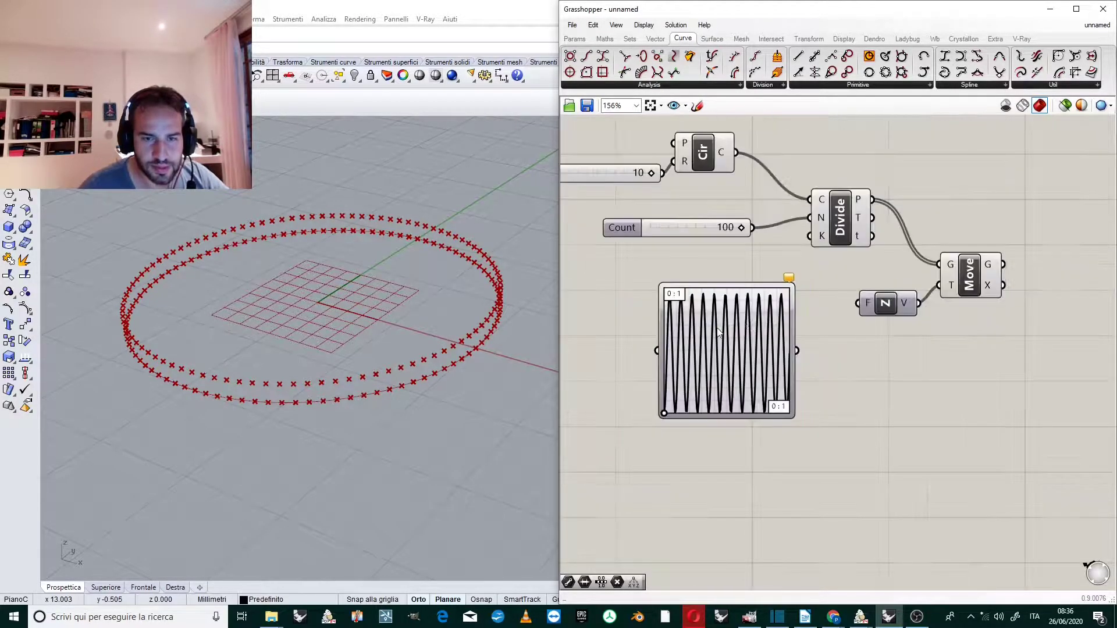
Step: Connect the Graph Mapper output to the factor input of the Unit Z component
{"action": "scroll", "coordinate": [774, 326], "scroll_direction": "up", "scroll_amount": 2}
{"action": "left_click_drag", "start_coordinate": [817, 388], "coordinate": [913, 314]}
{"action": "scroll", "coordinate": [894, 327], "scroll_direction": "down", "scroll_amount": 3}
{"action": "scroll", "coordinate": [843, 335], "scroll_direction": "up", "scroll_amount": 3}
{"action": "scroll", "coordinate": [763, 315], "scroll_direction": "down", "scroll_amount": 2}
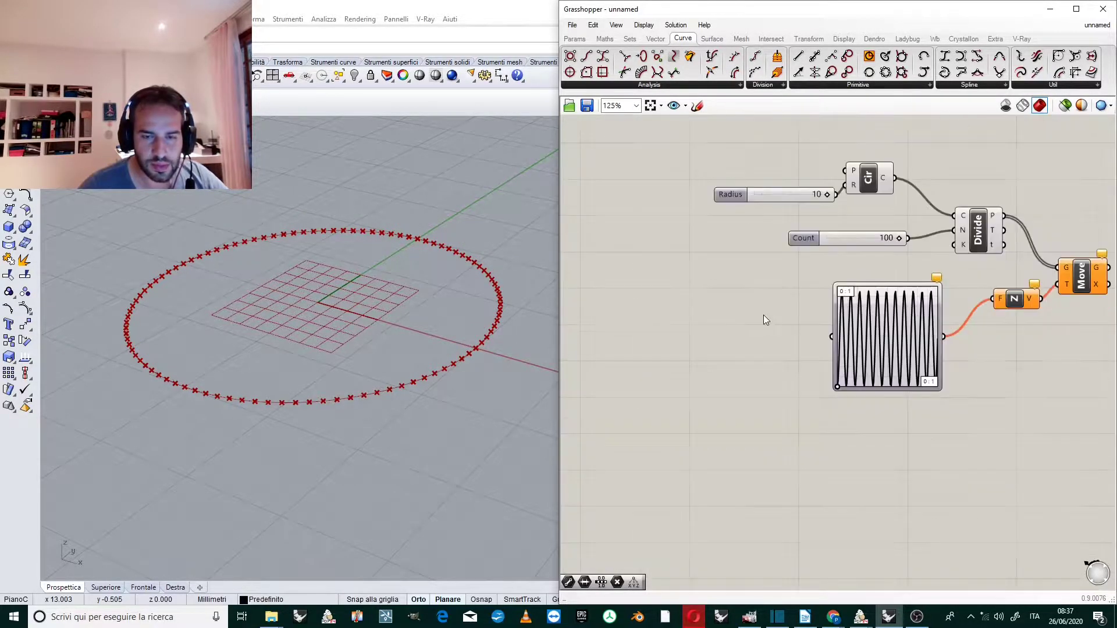
Step: Add a Range component ahead of the Graph Mapper
{"action": "double_click", "coordinate": [711, 343]}
{"action": "type", "text": "range"}
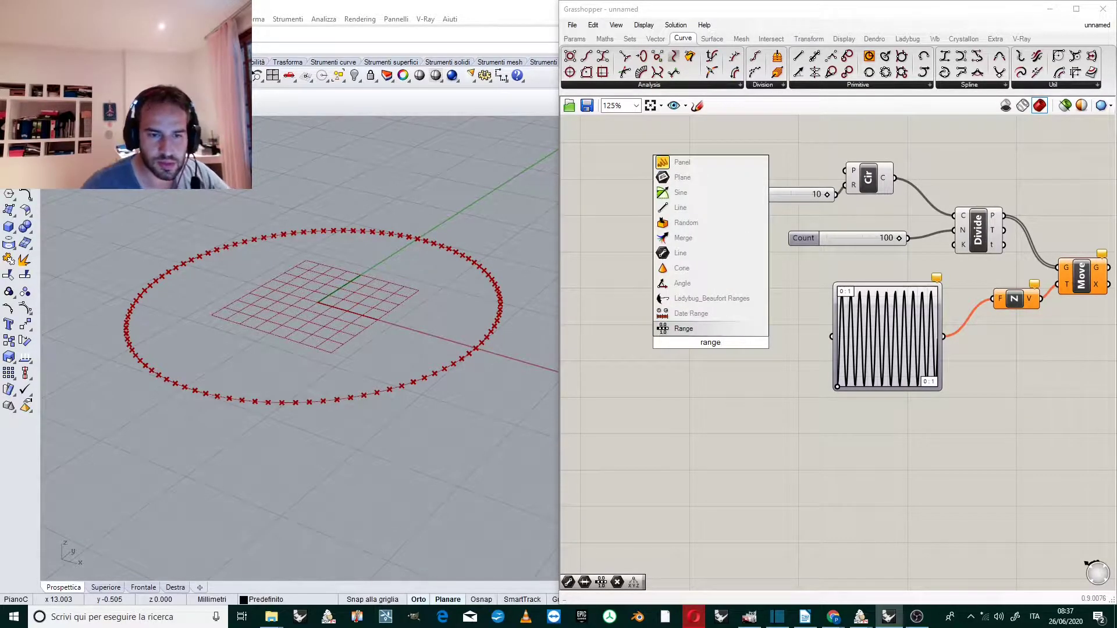
{"action": "key", "text": "Return"}
{"action": "right_click_drag", "start_coordinate": [742, 263], "coordinate": [955, 215]}
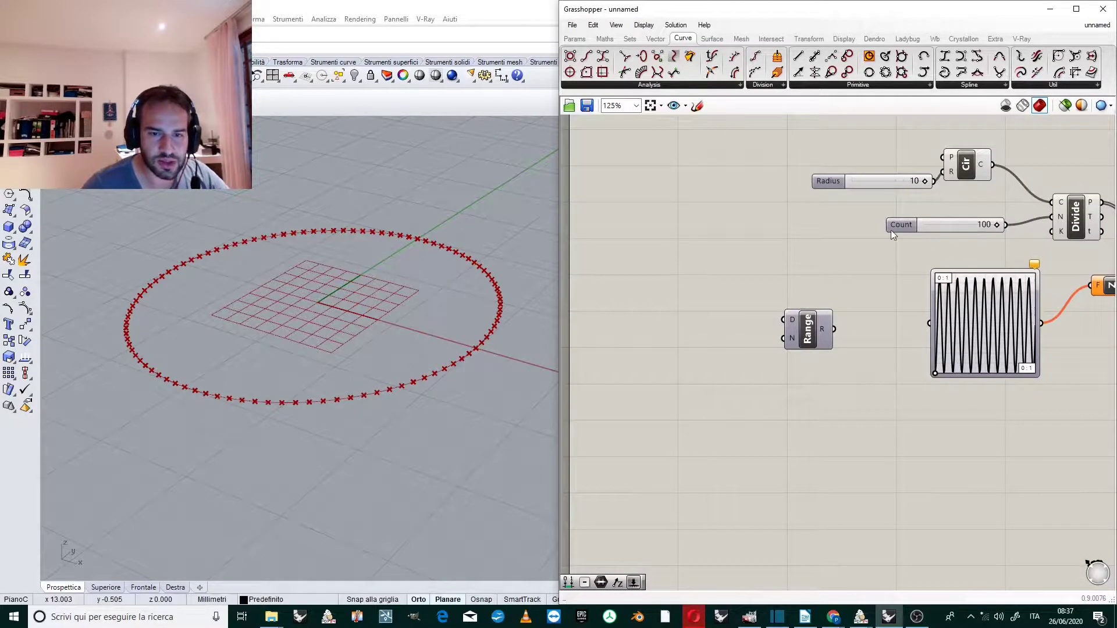
Step: Place a Subtraction component on the canvas just above the Range component
{"action": "scroll", "coordinate": [878, 233], "scroll_direction": "up", "scroll_amount": 1}
{"action": "double_click", "coordinate": [790, 267]}
{"action": "type", "text": "m"}
{"action": "left_click", "coordinate": [702, 202]}
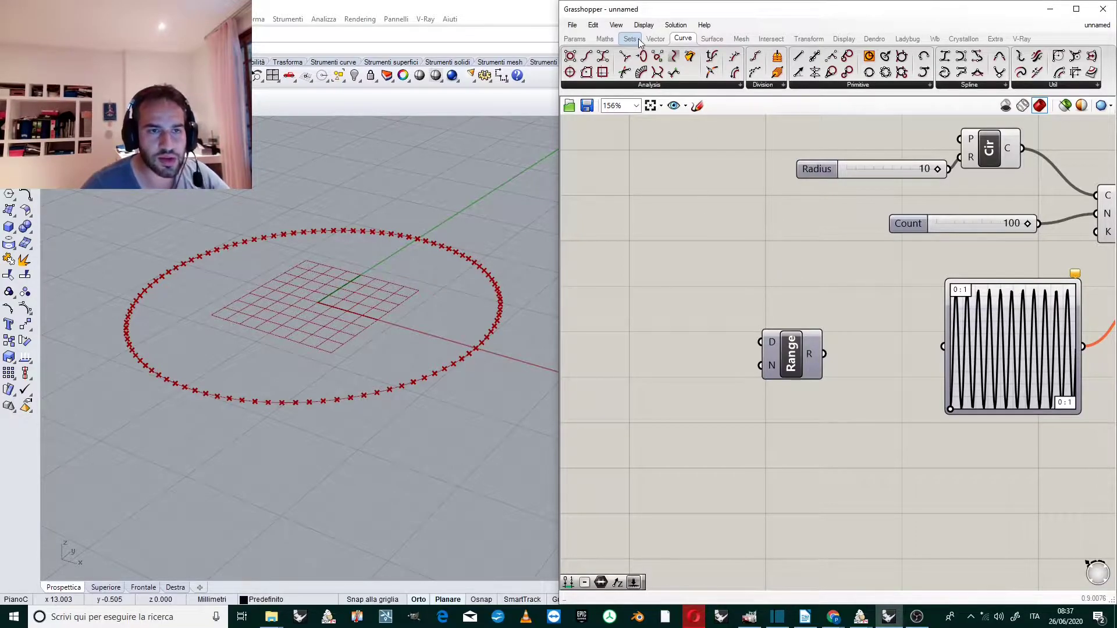
{"action": "left_click", "coordinate": [604, 38]}
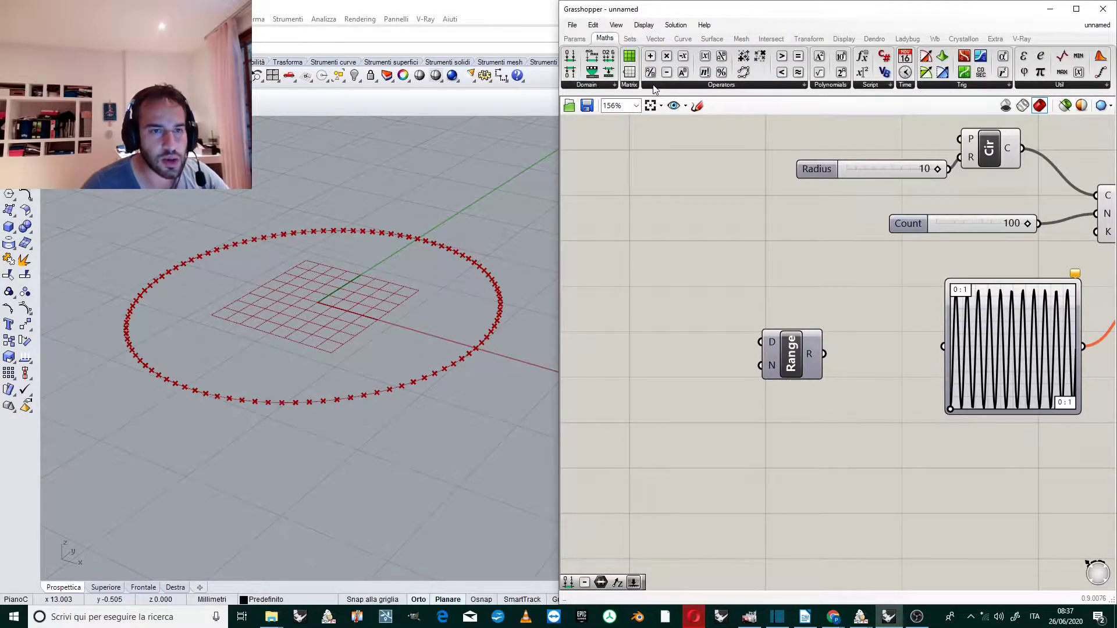
{"action": "left_click", "coordinate": [656, 86]}
{"action": "left_click", "coordinate": [746, 136]}
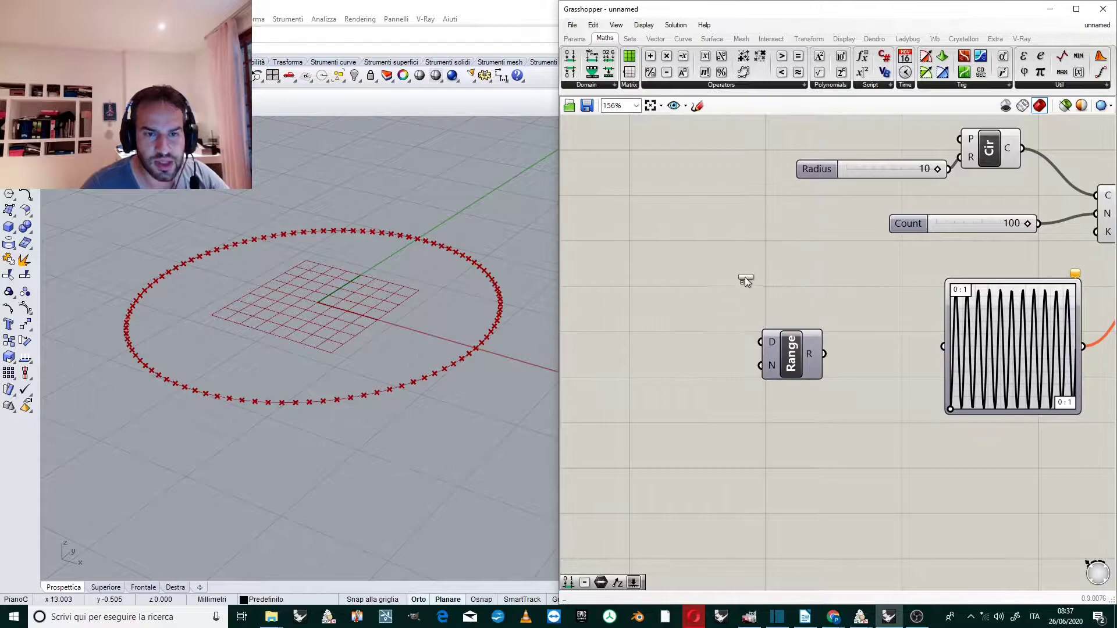
{"action": "left_click", "coordinate": [747, 277]}
Step: Feed the Count slider into input A of the Subtraction and a new number slider set to 1 into input B
{"action": "left_click_drag", "start_coordinate": [1031, 223], "coordinate": [732, 273]}
{"action": "scroll", "coordinate": [732, 285], "scroll_direction": "up", "scroll_amount": 3}
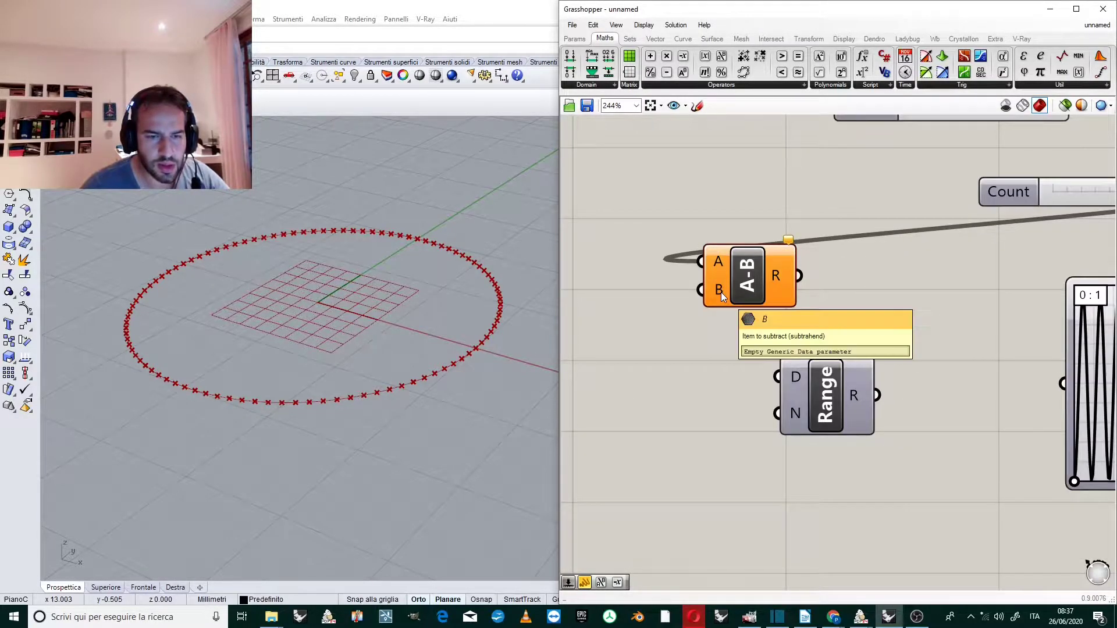
{"action": "double_click", "coordinate": [661, 299]}
{"action": "type", "text": "1"}
{"action": "key", "text": "Return"}
{"action": "left_click_drag", "start_coordinate": [665, 299], "coordinate": [703, 300]}
Step: Connect the subtraction result to the Range's N input and the Range output to the Graph Mapper, aligning Range between them
{"action": "scroll", "coordinate": [669, 312], "scroll_direction": "down", "scroll_amount": 2}
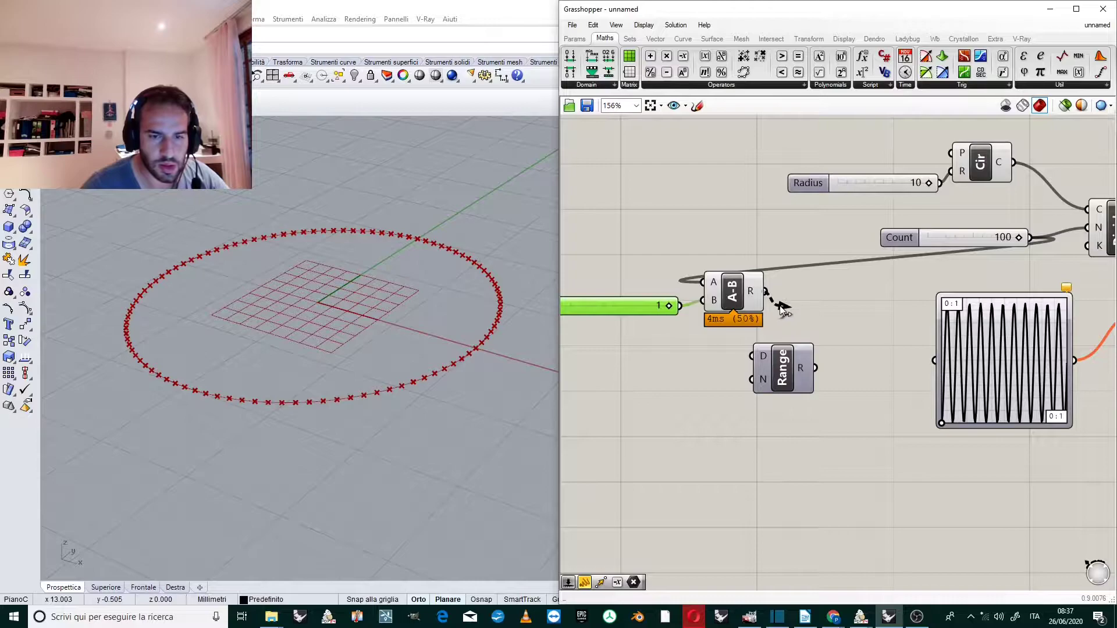
{"action": "left_click_drag", "start_coordinate": [766, 291], "coordinate": [756, 381]}
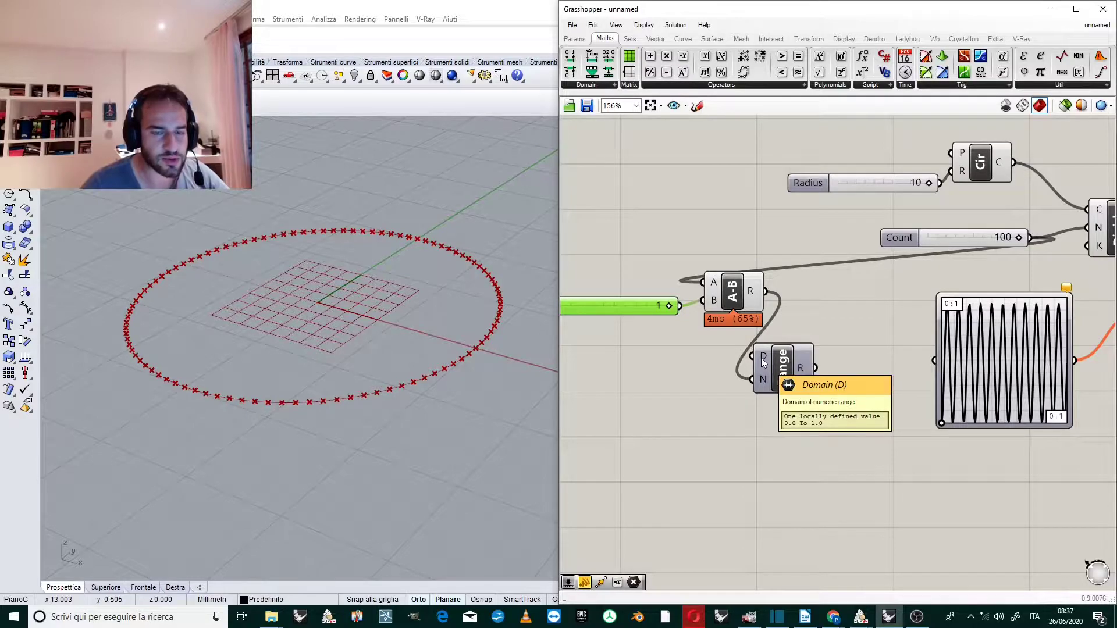
{"action": "scroll", "coordinate": [855, 303], "scroll_direction": "down", "scroll_amount": 2}
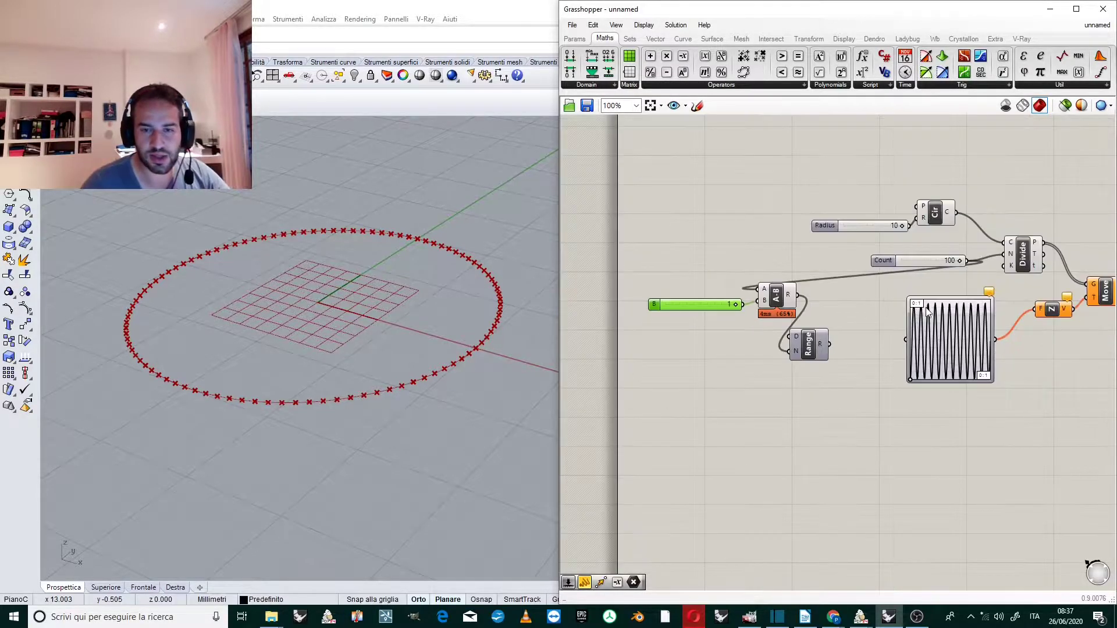
{"action": "scroll", "coordinate": [921, 303], "scroll_direction": "up", "scroll_amount": 2}
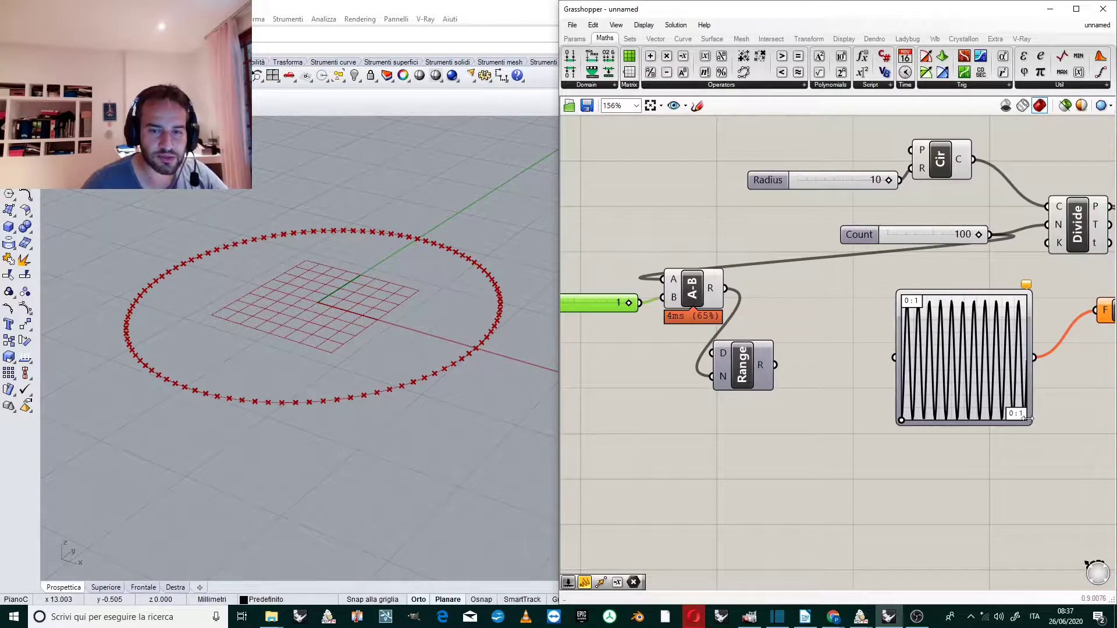
{"action": "left_click_drag", "start_coordinate": [810, 366], "coordinate": [894, 357]}
{"action": "scroll", "coordinate": [815, 297], "scroll_direction": "down", "scroll_amount": 2}
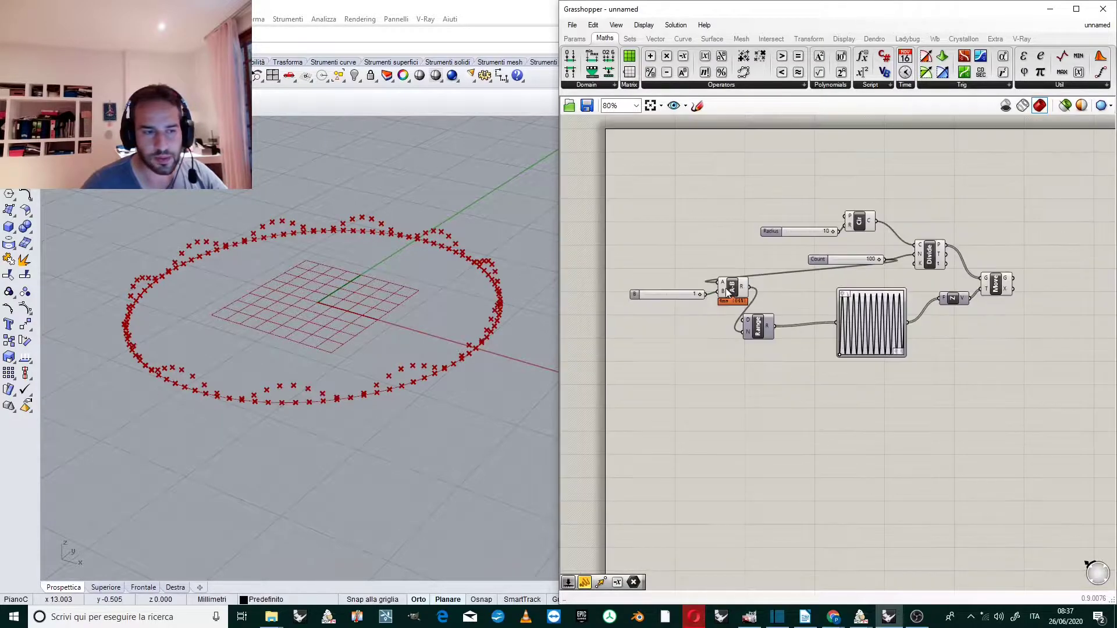
{"action": "scroll", "coordinate": [822, 288], "scroll_direction": "up", "scroll_amount": 2}
{"action": "left_click_drag", "start_coordinate": [691, 359], "coordinate": [751, 354]}
{"action": "left_click", "coordinate": [734, 297]}
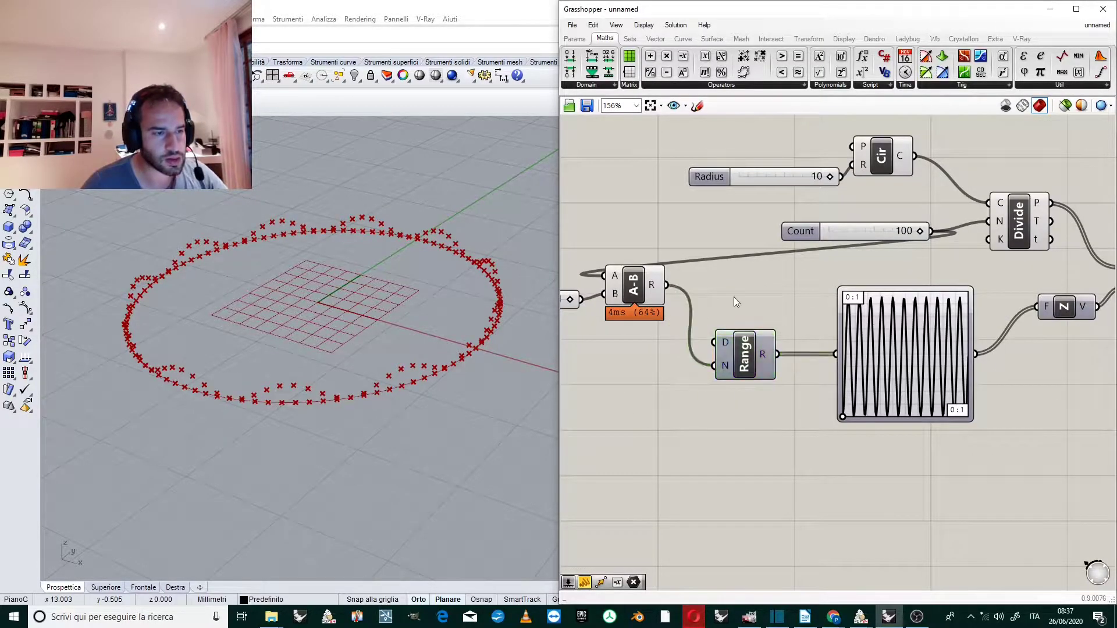
Step: Examine the wave formed by the moved points around the circle and the component chain behind it
{"action": "scroll", "coordinate": [725, 308], "scroll_direction": "down", "scroll_amount": 2}
{"action": "scroll", "coordinate": [983, 298], "scroll_direction": "up", "scroll_amount": 3}
{"action": "scroll", "coordinate": [857, 305], "scroll_direction": "down", "scroll_amount": 3}
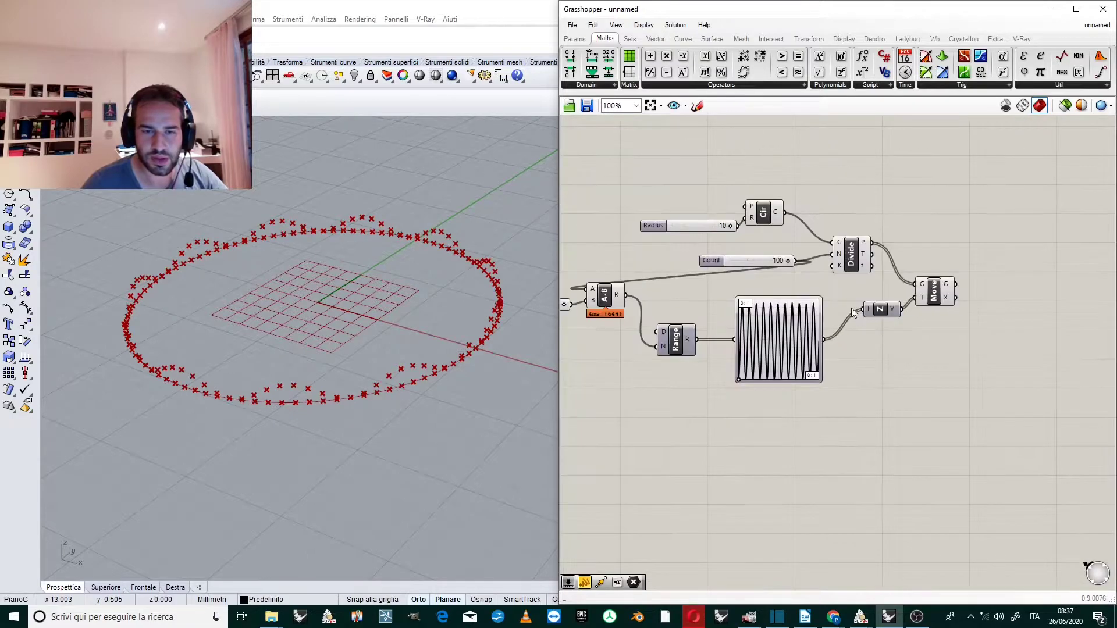
{"action": "scroll", "coordinate": [494, 312], "scroll_direction": "up", "scroll_amount": 3}
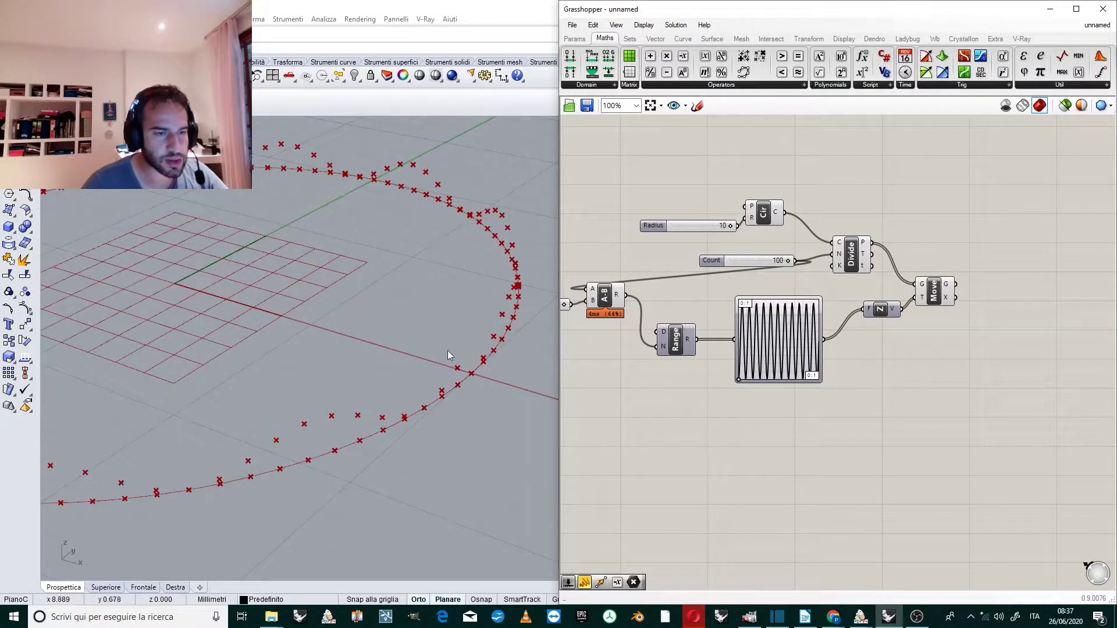
{"action": "scroll", "coordinate": [459, 326], "scroll_direction": "down", "scroll_amount": 3}
{"action": "scroll", "coordinate": [421, 334], "scroll_direction": "down", "scroll_amount": 1}
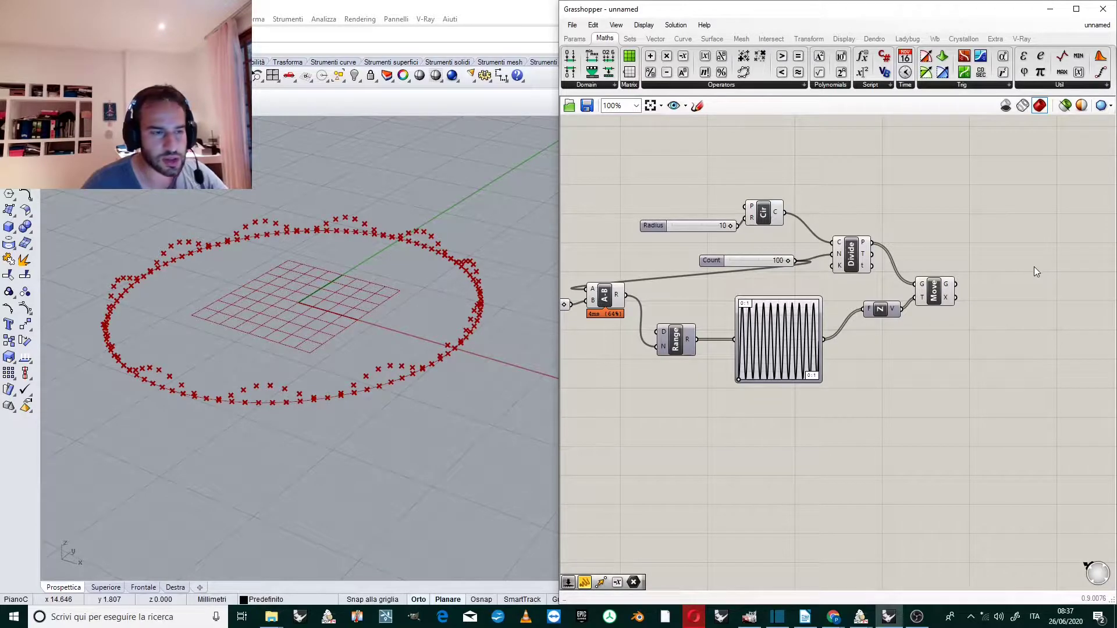
{"action": "scroll", "coordinate": [1037, 267], "scroll_direction": "up", "scroll_amount": 5}
{"action": "scroll", "coordinate": [782, 281], "scroll_direction": "down", "scroll_amount": 4}
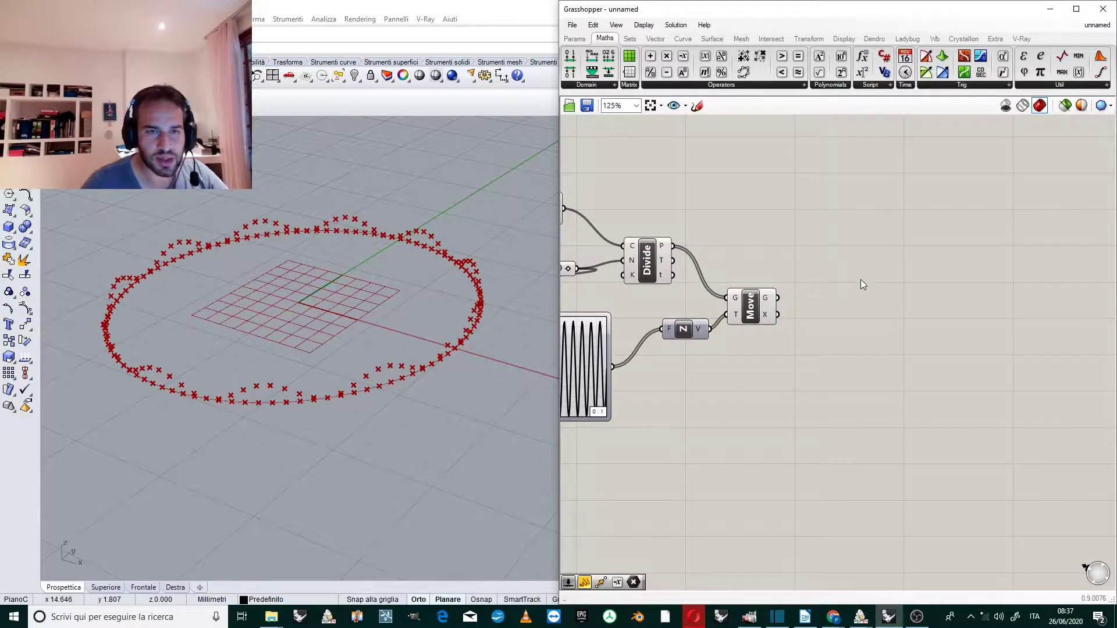
Step: Place a Circle CNR component on the canvas beyond the Move component
{"action": "left_click", "coordinate": [684, 39]}
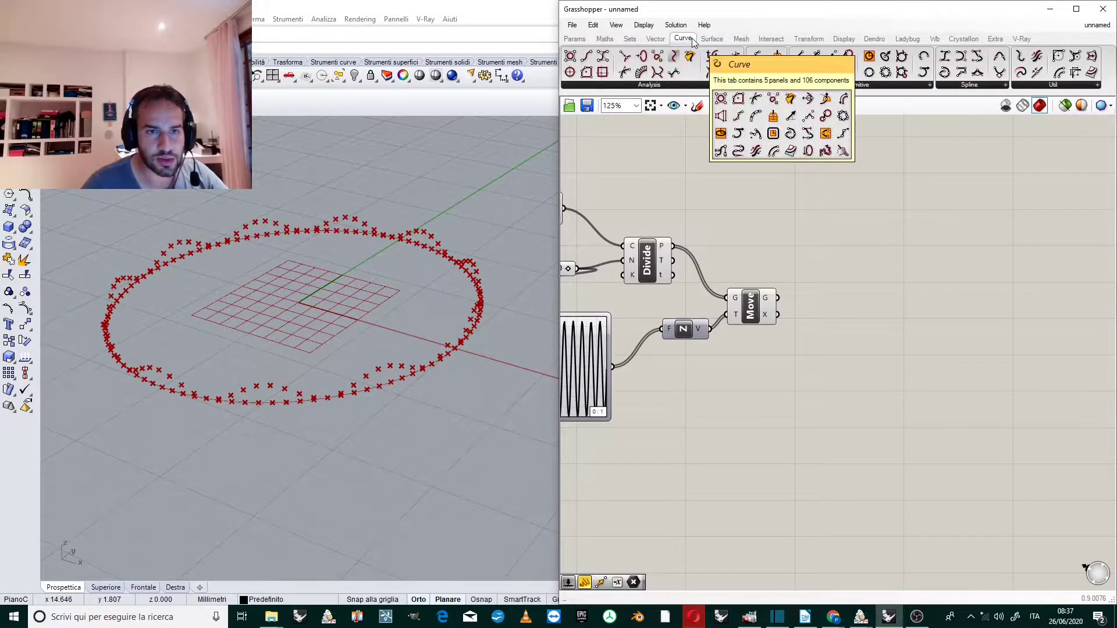
{"action": "left_click", "coordinate": [835, 85]}
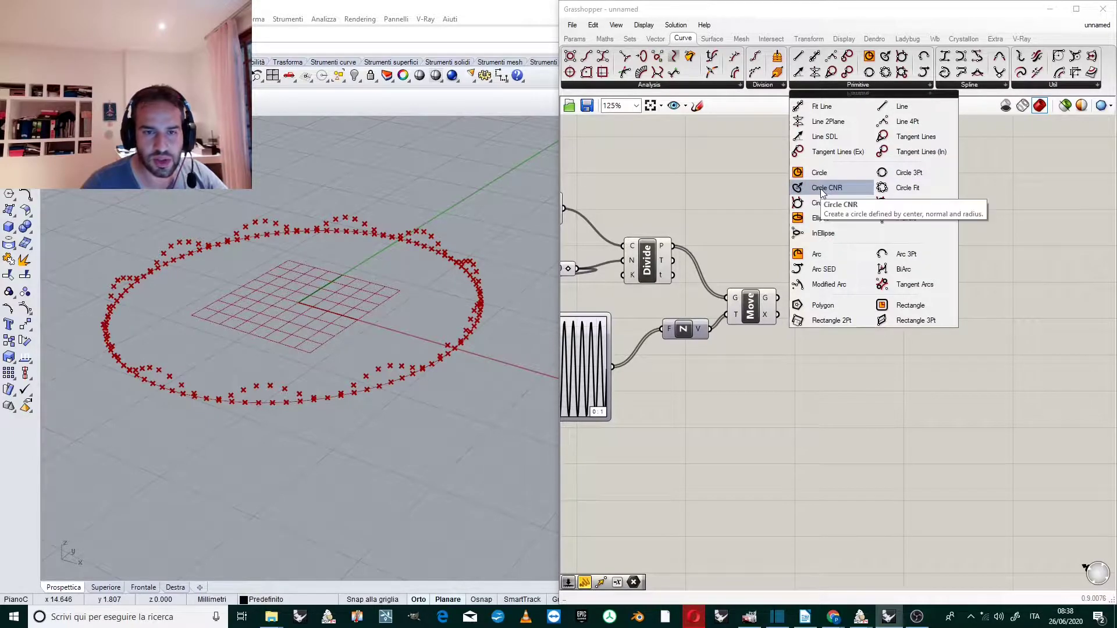
{"action": "left_click_drag", "start_coordinate": [823, 190], "coordinate": [852, 244]}
{"action": "scroll", "coordinate": [855, 291], "scroll_direction": "up", "scroll_amount": 3}
{"action": "left_click", "coordinate": [864, 266]}
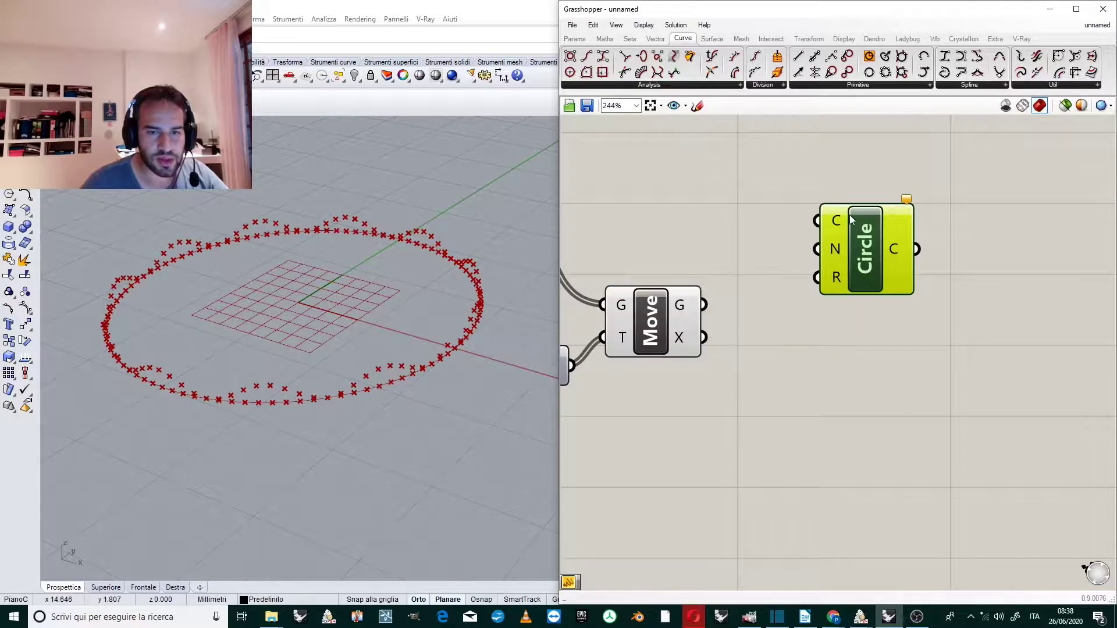
{"action": "left_click_drag", "start_coordinate": [873, 254], "coordinate": [890, 251]}
{"action": "scroll", "coordinate": [949, 256], "scroll_direction": "down", "scroll_amount": 4}
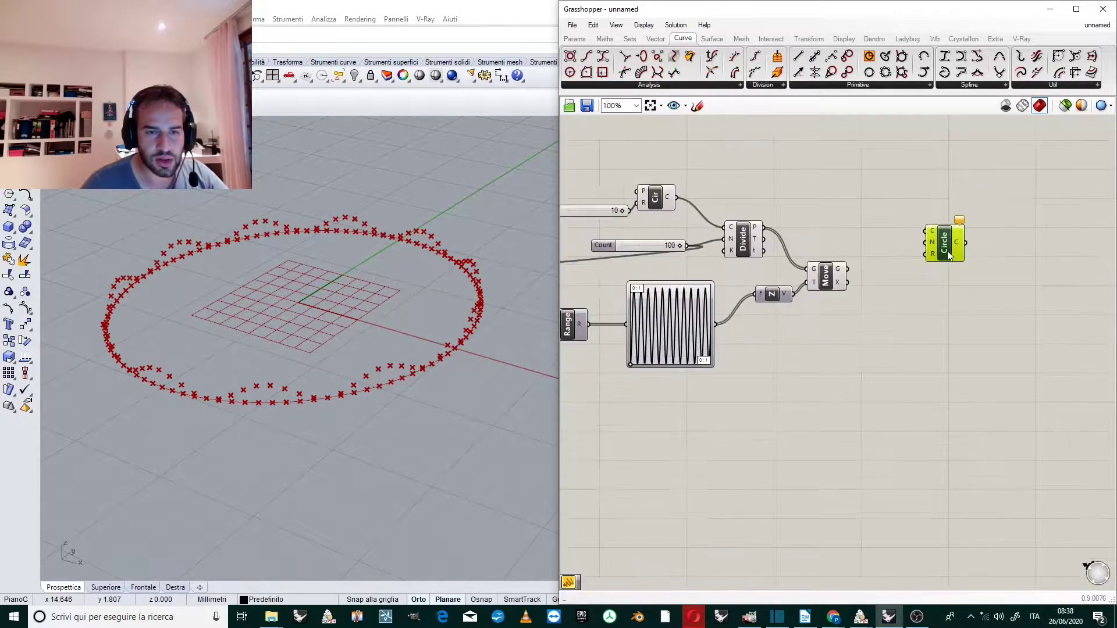
Step: Add an Evaluate Curve component above the Move component
{"action": "double_click", "coordinate": [845, 191]}
{"action": "type", "text": "6valu"}
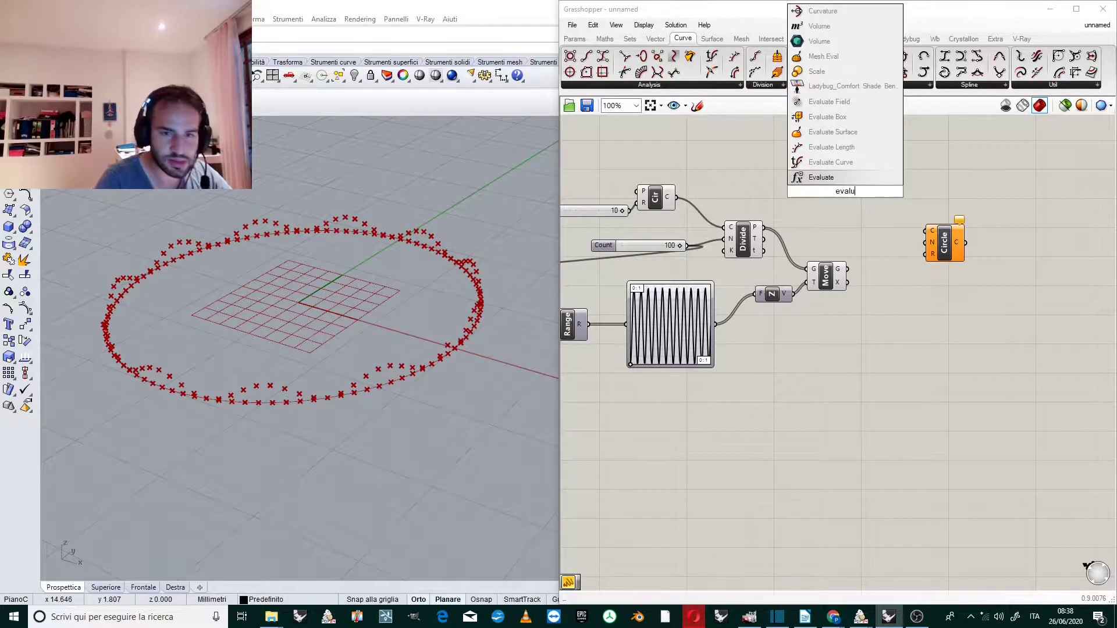
{"action": "left_click", "coordinate": [832, 163]}
{"action": "scroll", "coordinate": [831, 190], "scroll_direction": "up", "scroll_amount": 3}
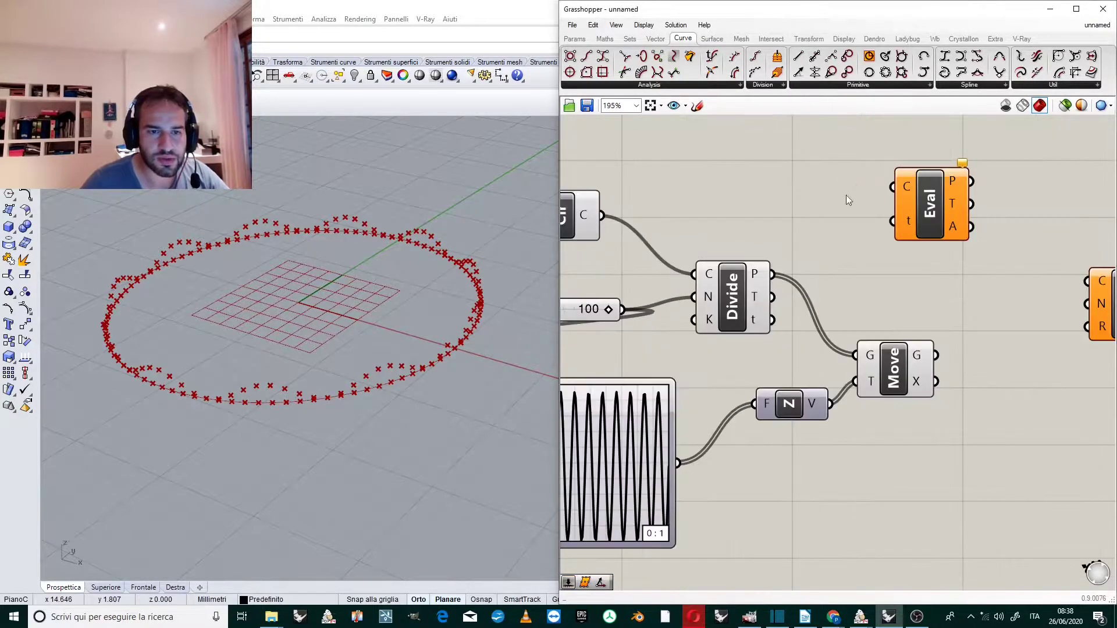
Step: Connect the base circle's C output to the Evaluate Curve component's C input
{"action": "scroll", "coordinate": [847, 242], "scroll_direction": "down", "scroll_amount": 3}
{"action": "left_click_drag", "start_coordinate": [721, 225], "coordinate": [881, 214]}
{"action": "scroll", "coordinate": [964, 221], "scroll_direction": "up", "scroll_amount": 3}
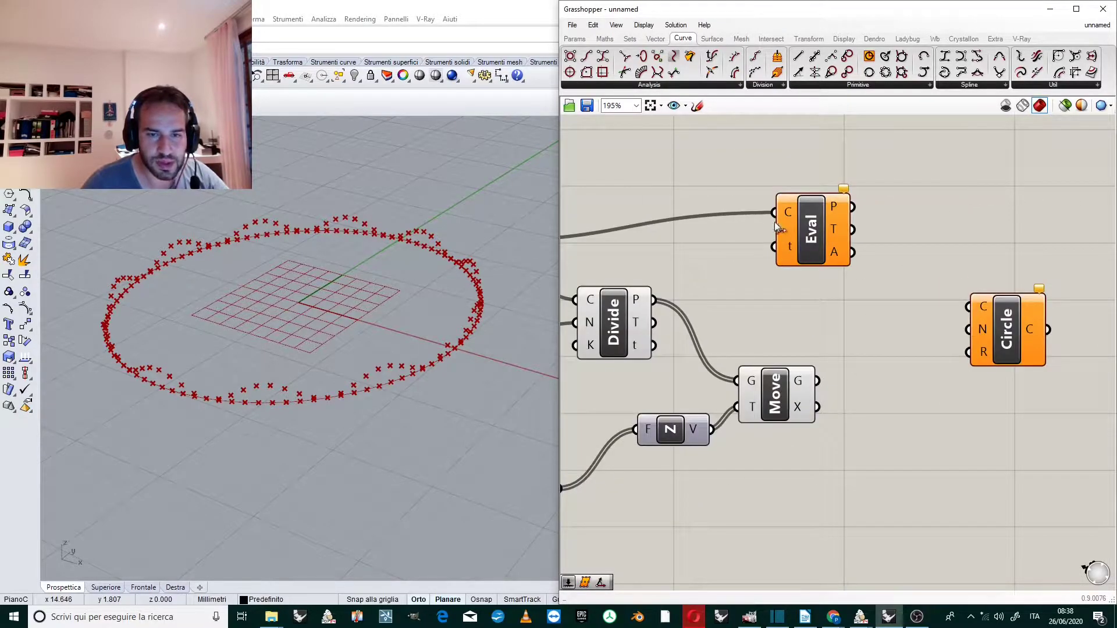
{"action": "left_click", "coordinate": [853, 237]}
{"action": "left_click", "coordinate": [979, 183]}
Step: Add a 0.5 number slider and connect it to the t input of Evaluate Curve
{"action": "scroll", "coordinate": [979, 183], "scroll_direction": "down", "scroll_amount": 3}
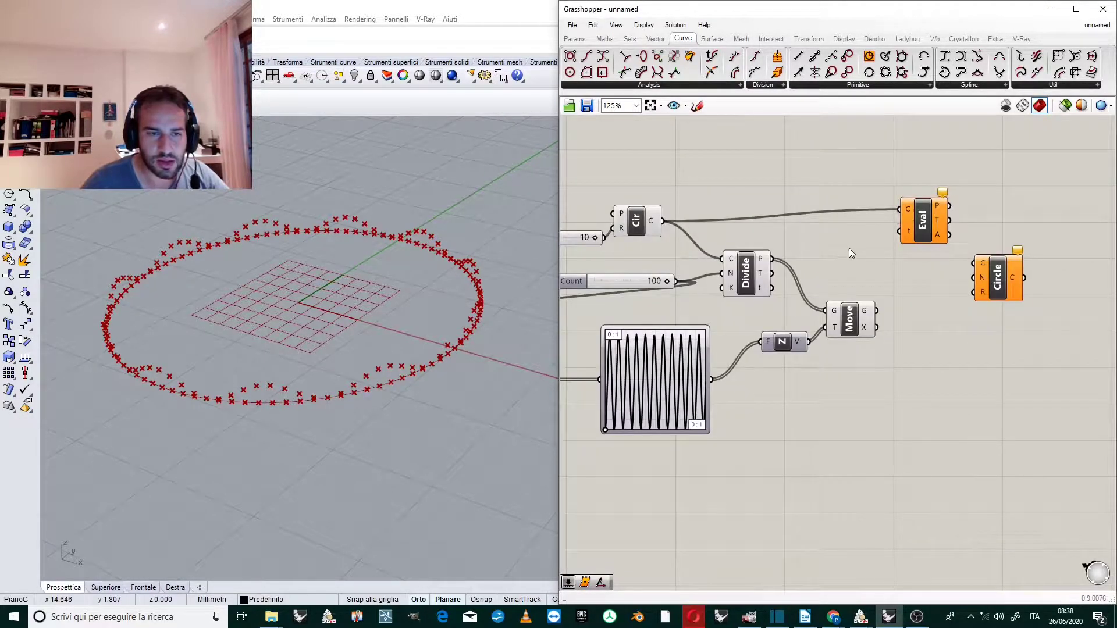
{"action": "double_click", "coordinate": [822, 229]}
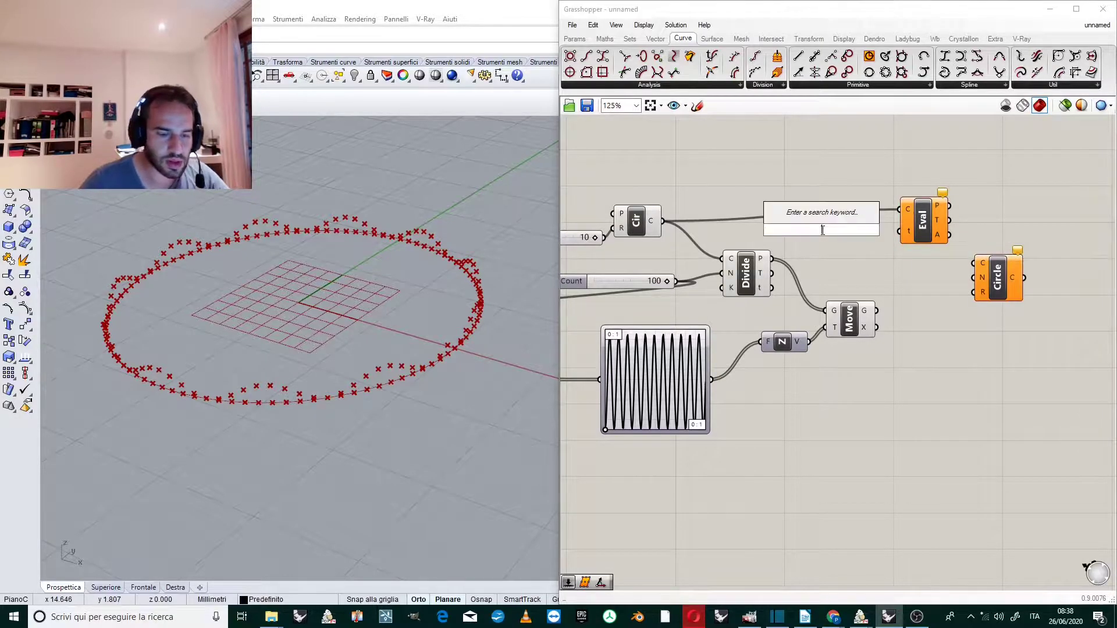
{"action": "type", "text": "0.5"}
{"action": "key", "text": "Return"}
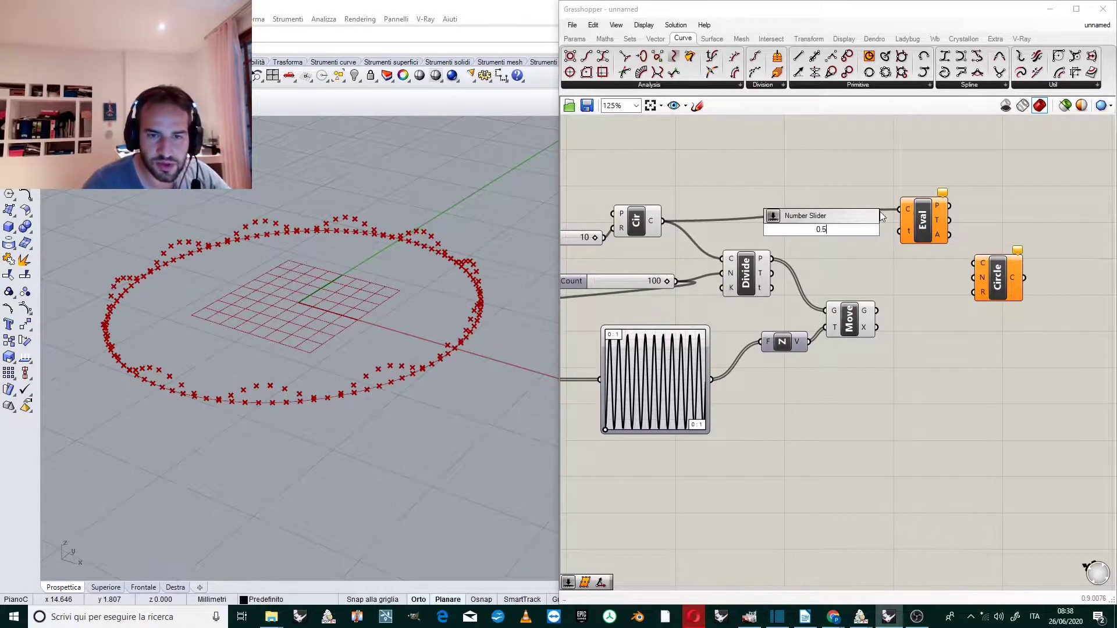
{"action": "left_click_drag", "start_coordinate": [878, 230], "coordinate": [901, 231]}
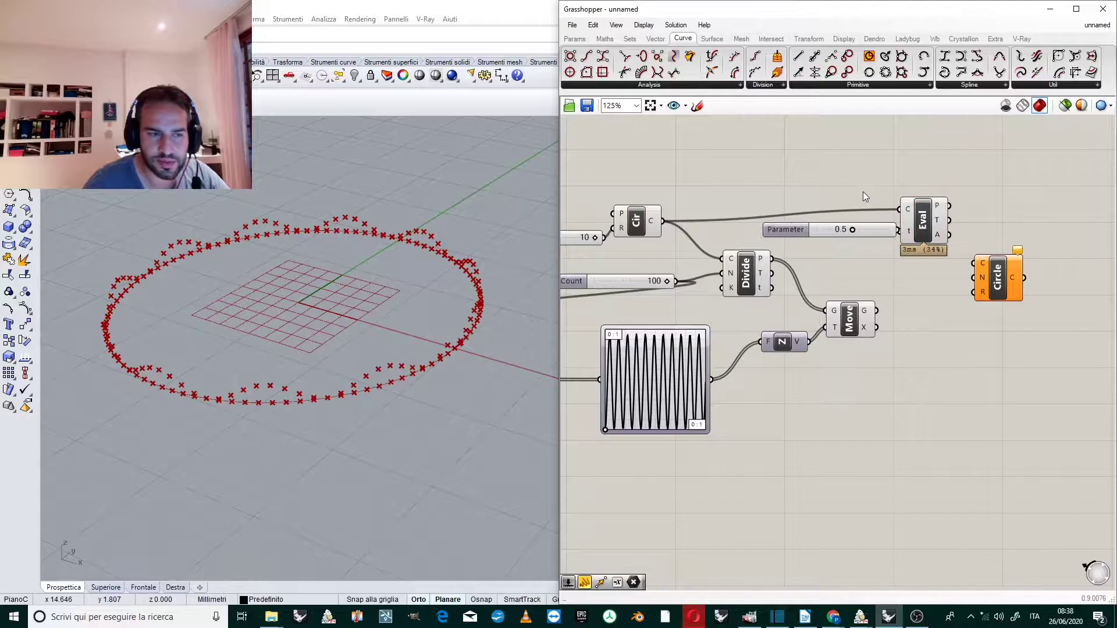
{"action": "left_click", "coordinate": [811, 236]}
{"action": "left_click", "coordinate": [750, 184]}
Step: Connect Evaluate Curve's P output to Circle CNR's C input and its T output to the N input
{"action": "scroll", "coordinate": [987, 239], "scroll_direction": "up", "scroll_amount": 3}
{"action": "left_click_drag", "start_coordinate": [1006, 311], "coordinate": [1034, 257]}
{"action": "left_click_drag", "start_coordinate": [915, 188], "coordinate": [989, 249]}
{"action": "scroll", "coordinate": [971, 234], "scroll_direction": "down", "scroll_amount": 3}
{"action": "scroll", "coordinate": [1013, 249], "scroll_direction": "up", "scroll_amount": 3}
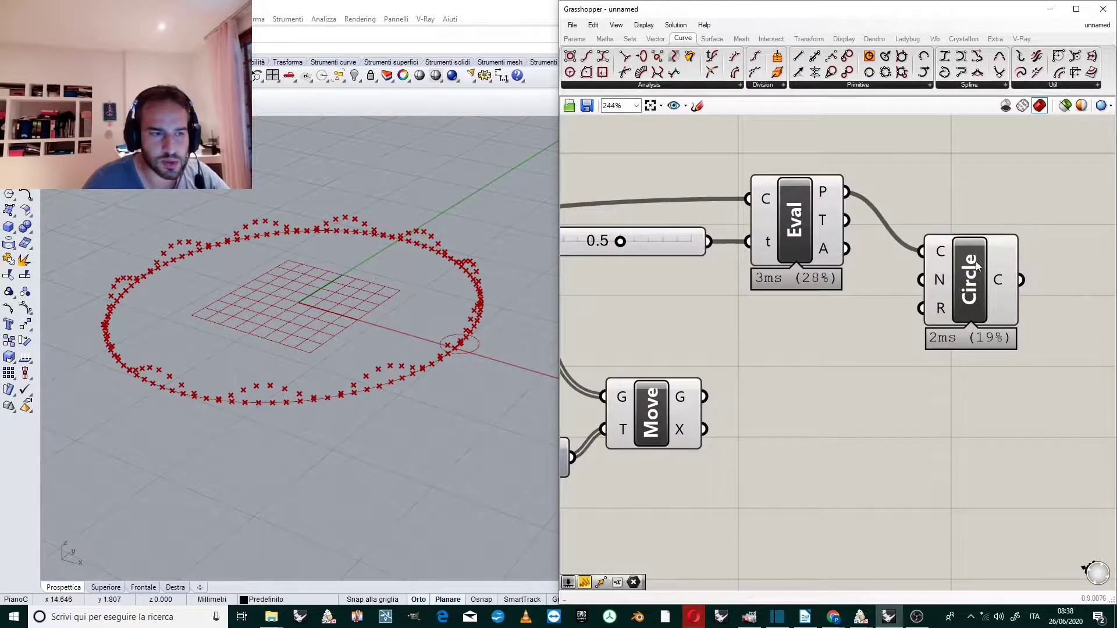
{"action": "scroll", "coordinate": [481, 339], "scroll_direction": "up", "scroll_amount": 2}
{"action": "left_click_drag", "start_coordinate": [855, 225], "coordinate": [922, 280]}
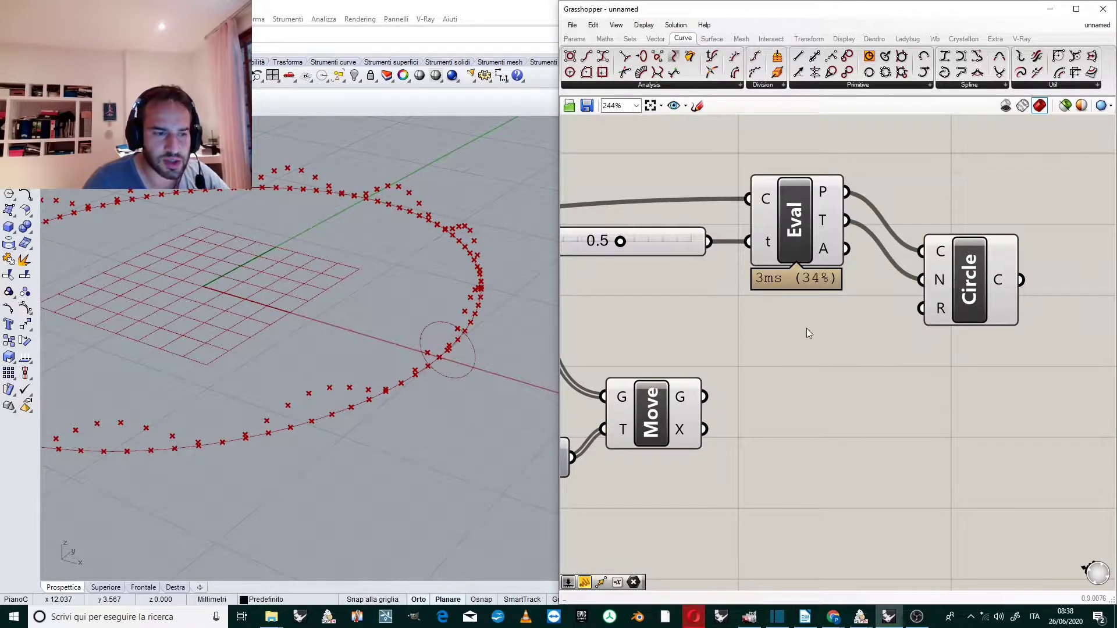
{"action": "right_click_drag", "start_coordinate": [487, 327], "coordinate": [407, 332]}
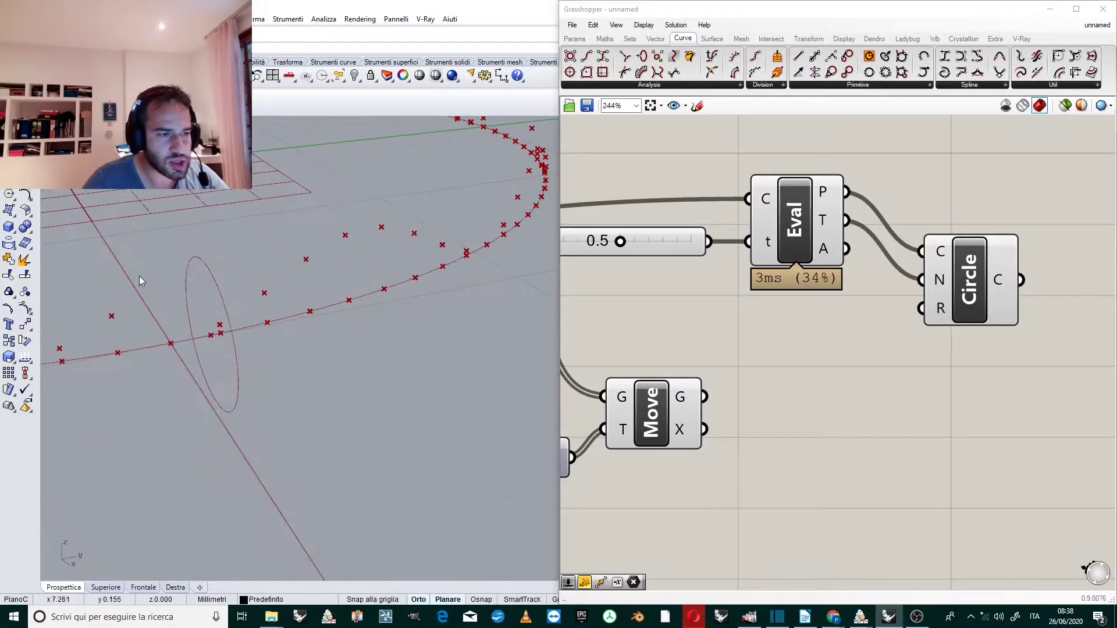
{"action": "right_click_drag", "start_coordinate": [189, 308], "coordinate": [315, 311]}
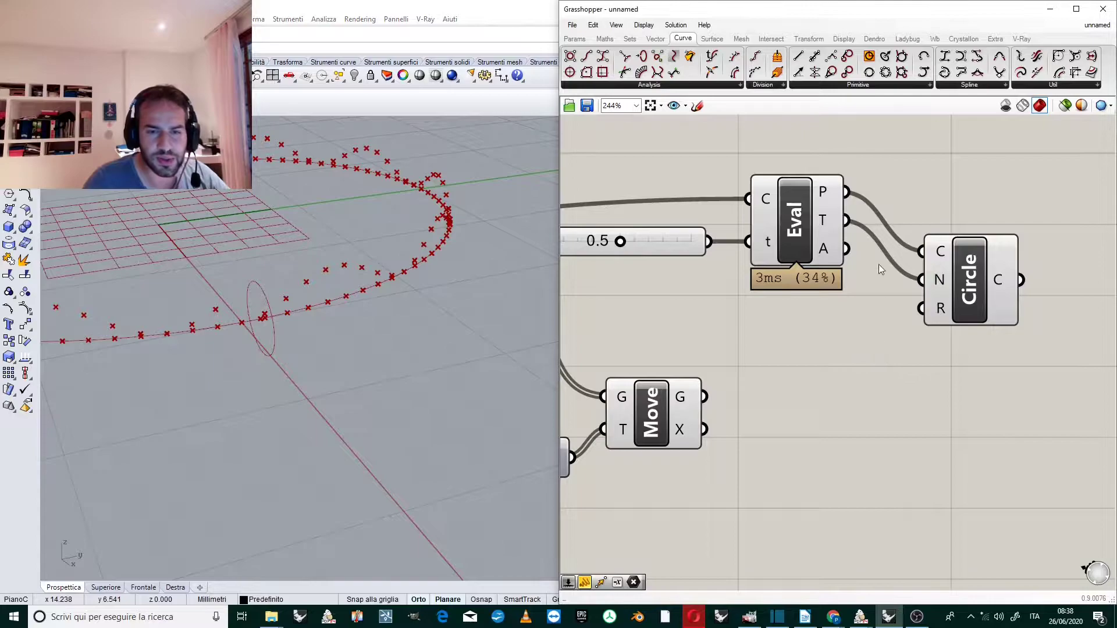
Step: Move the Evaluate Curve, Parameter slider and Circle CNR group farther along the canvas, leaving space after the Move component
{"action": "scroll", "coordinate": [882, 286], "scroll_direction": "down", "scroll_amount": 2}
{"action": "left_click_drag", "start_coordinate": [950, 181], "coordinate": [687, 355]}
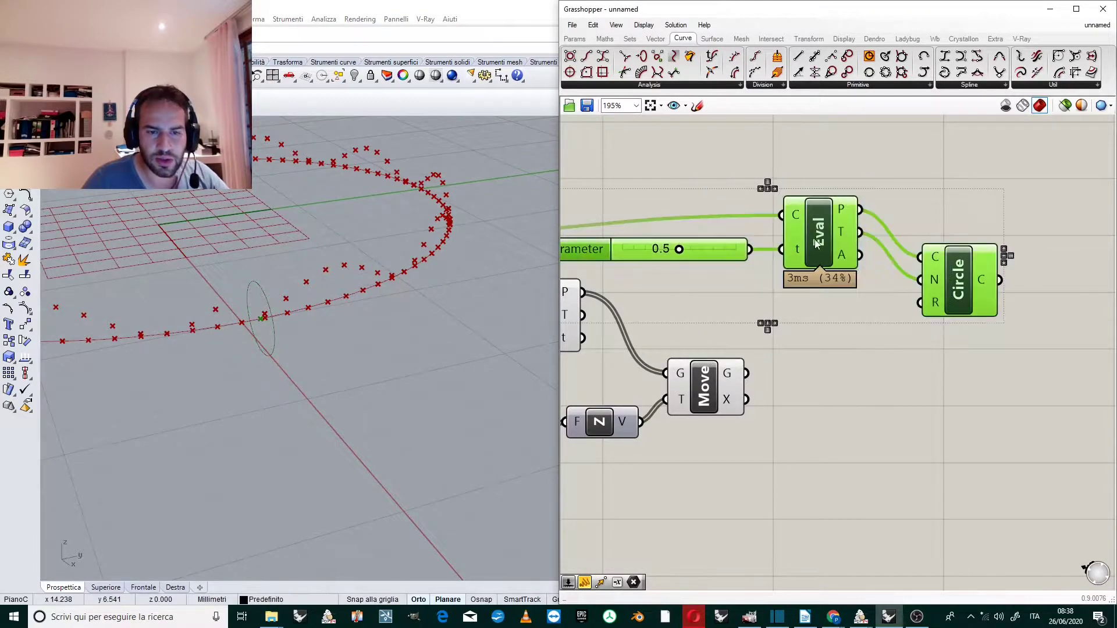
{"action": "scroll", "coordinate": [905, 227], "scroll_direction": "down", "scroll_amount": 5}
{"action": "left_click_drag", "start_coordinate": [852, 233], "coordinate": [1038, 250]}
{"action": "scroll", "coordinate": [898, 326], "scroll_direction": "up", "scroll_amount": 4}
{"action": "left_click", "coordinate": [730, 291]}
Step: Add an Interpolate curve component beside Move and connect Move's G output to its V input
{"action": "scroll", "coordinate": [773, 337], "scroll_direction": "down", "scroll_amount": 6}
{"action": "scroll", "coordinate": [792, 344], "scroll_direction": "up", "scroll_amount": 4}
{"action": "double_click", "coordinate": [813, 353]}
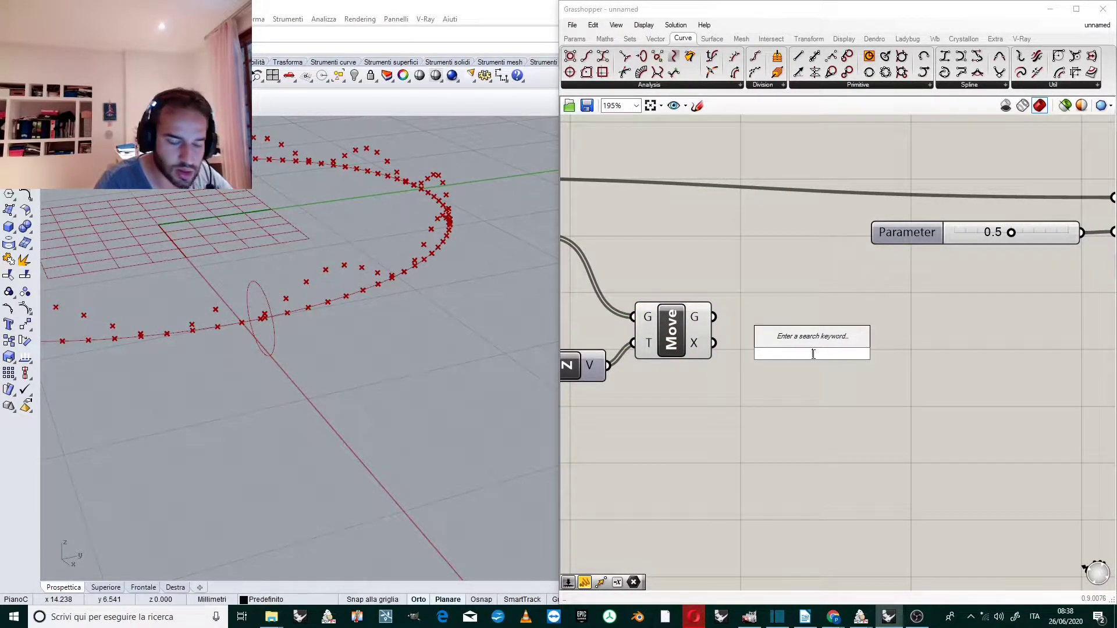
{"action": "type", "text": "inter"}
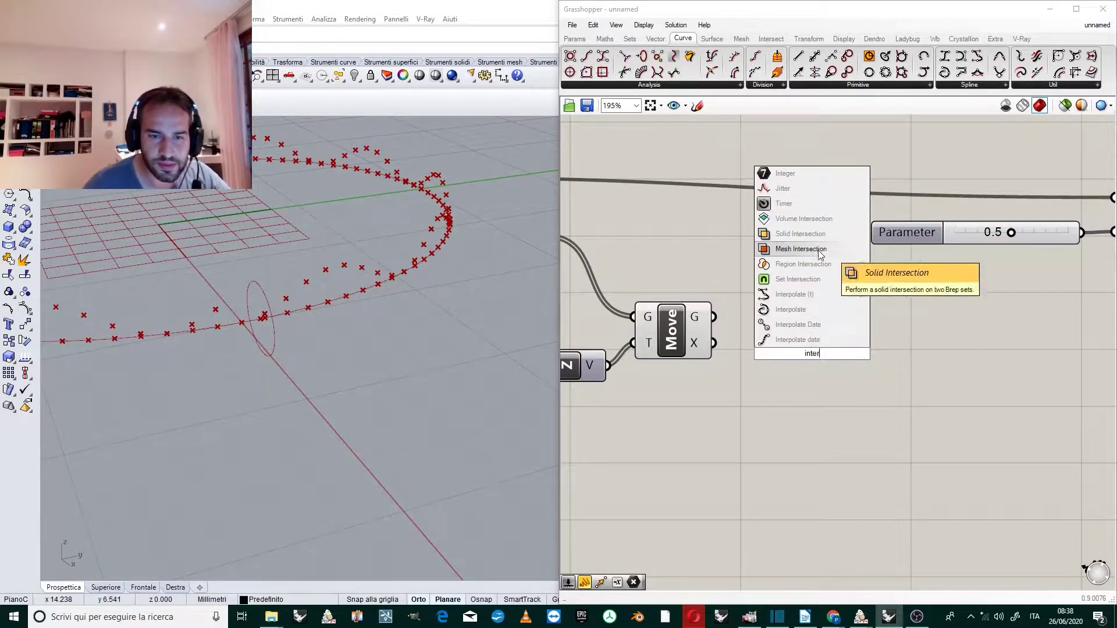
{"action": "left_click", "coordinate": [797, 310]}
{"action": "left_click_drag", "start_coordinate": [713, 317], "coordinate": [772, 319]}
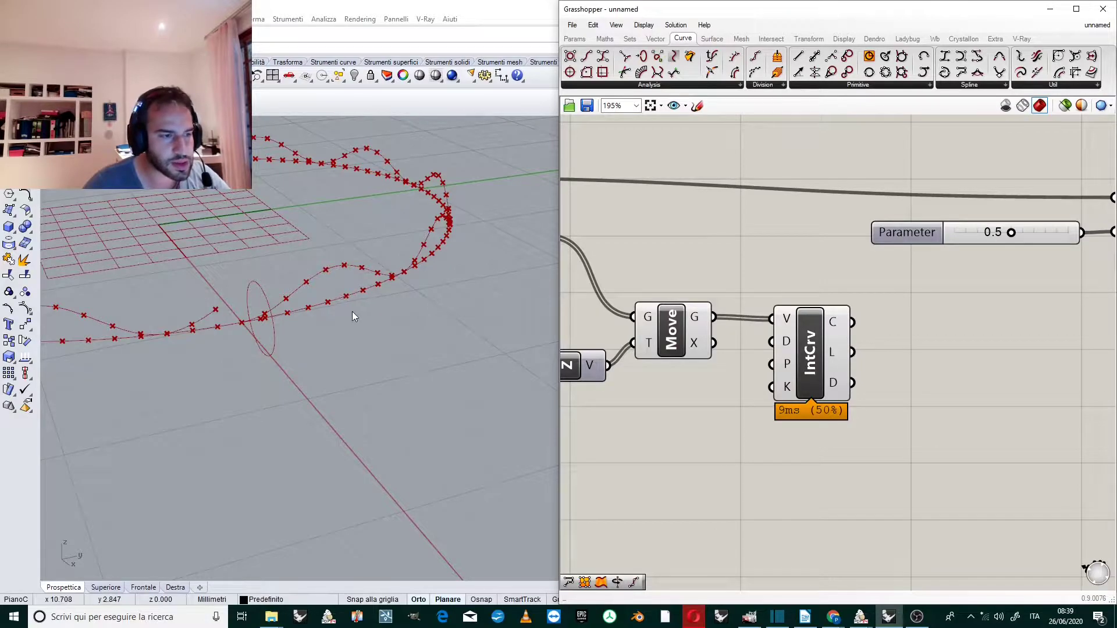
Step: Connect the interpolated curve's C output to Evaluate Curve's C input, replacing the base circle as its source
{"action": "scroll", "coordinate": [717, 321], "scroll_direction": "down", "scroll_amount": 3}
{"action": "right_click_drag", "start_coordinate": [783, 307], "coordinate": [687, 324]}
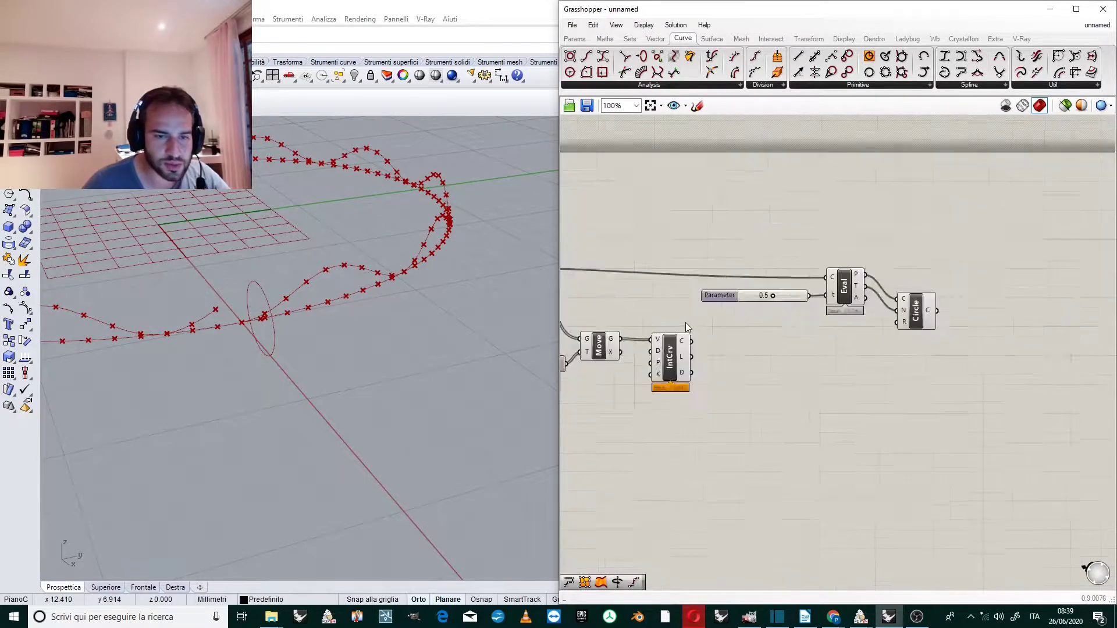
{"action": "scroll", "coordinate": [687, 323], "scroll_direction": "up", "scroll_amount": 2}
{"action": "left_click_drag", "start_coordinate": [695, 353], "coordinate": [902, 256]}
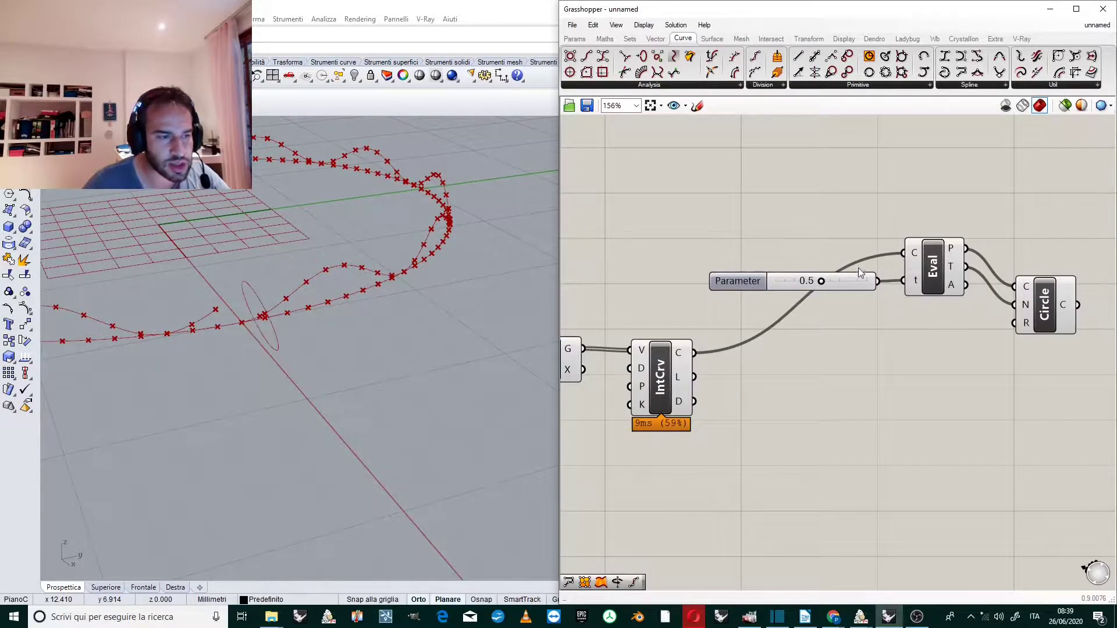
Step: Examine the interpolated curve and the circle placed on it by highlighting their components
{"action": "scroll", "coordinate": [756, 316], "scroll_direction": "down", "scroll_amount": 3}
{"action": "scroll", "coordinate": [742, 326], "scroll_direction": "up", "scroll_amount": 4}
{"action": "scroll", "coordinate": [763, 353], "scroll_direction": "down", "scroll_amount": 4}
{"action": "scroll", "coordinate": [916, 284], "scroll_direction": "up", "scroll_amount": 3}
{"action": "scroll", "coordinate": [916, 282], "scroll_direction": "down", "scroll_amount": 2}
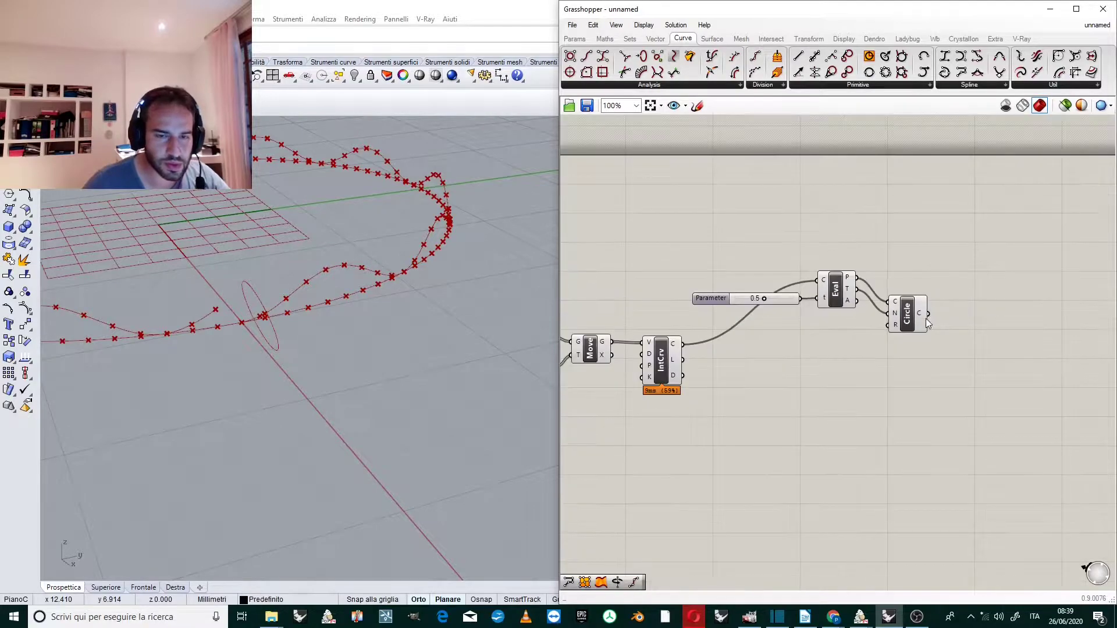
{"action": "left_click", "coordinate": [654, 361]}
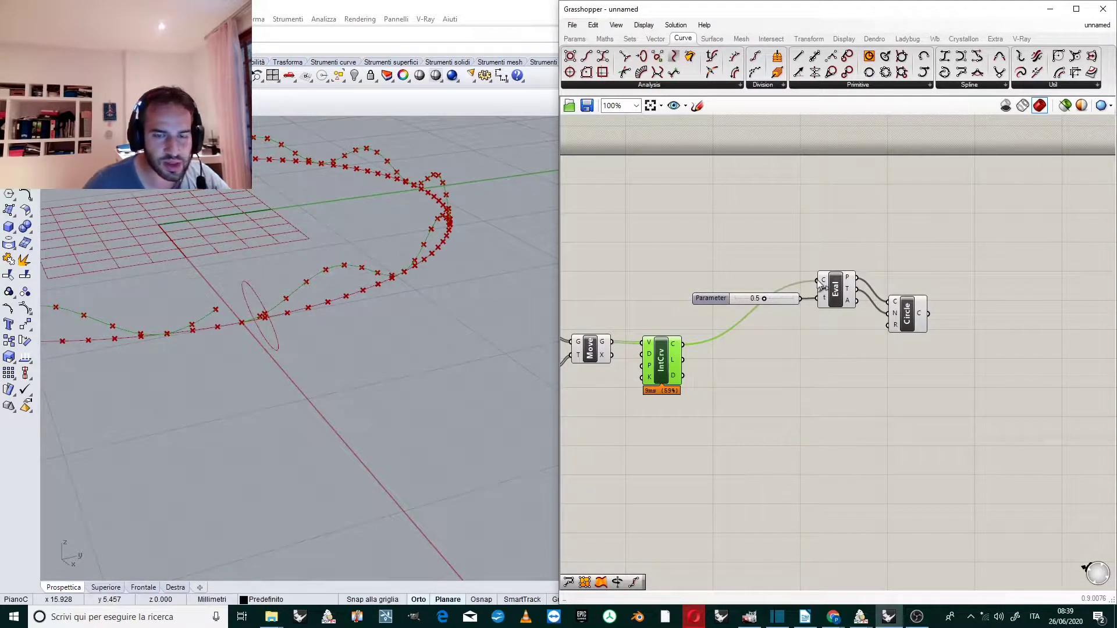
{"action": "scroll", "coordinate": [820, 286], "scroll_direction": "up", "scroll_amount": 2}
{"action": "scroll", "coordinate": [932, 269], "scroll_direction": "down", "scroll_amount": 1}
{"action": "left_click", "coordinate": [951, 320]}
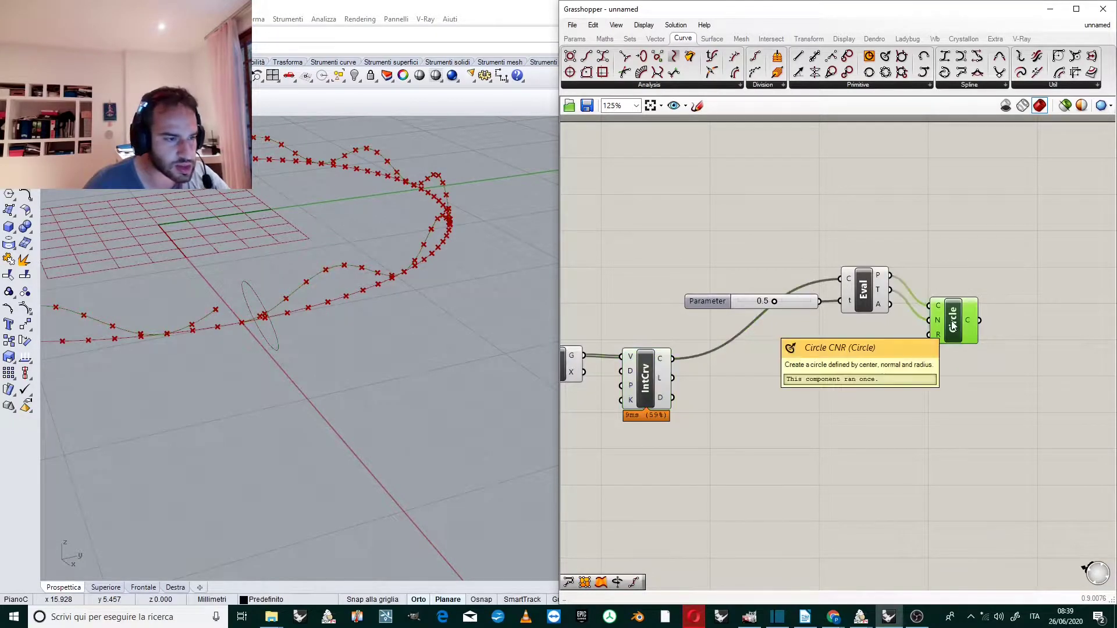
Step: Add a Sweep1 component and place it below and beyond the Circle CNR component
{"action": "double_click", "coordinate": [902, 407]}
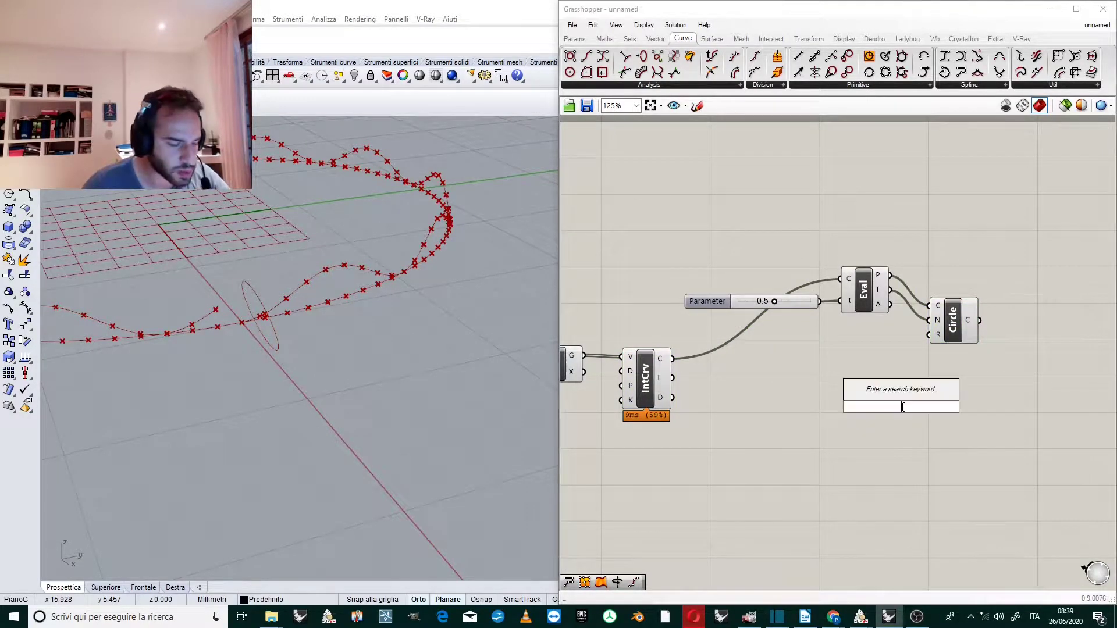
{"action": "type", "text": "swee"}
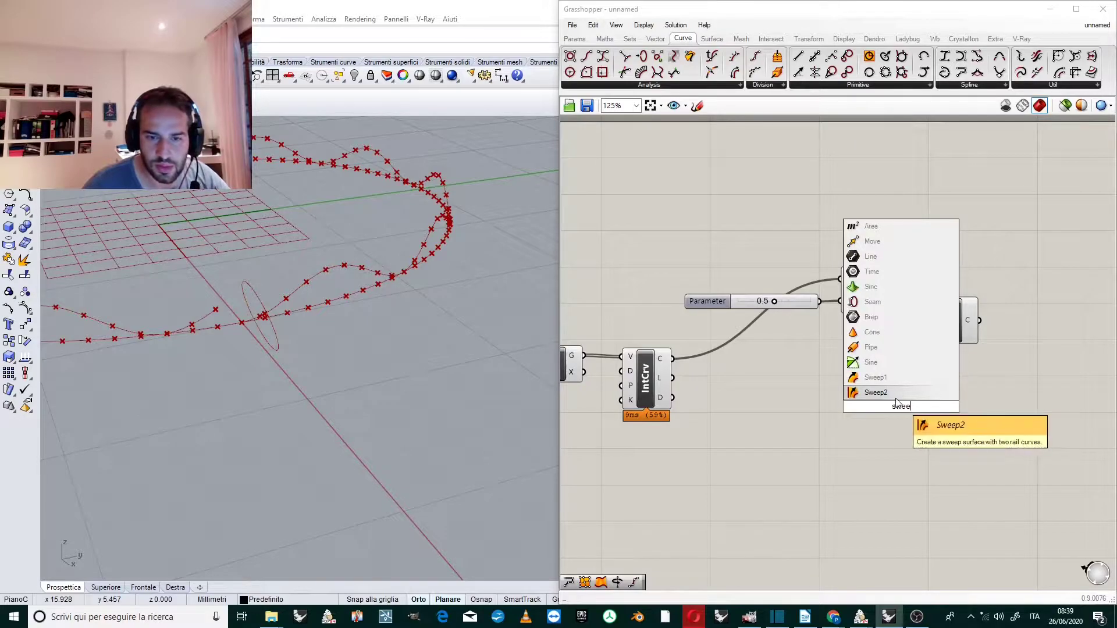
{"action": "left_click", "coordinate": [888, 378]}
{"action": "left_click_drag", "start_coordinate": [911, 393], "coordinate": [1055, 419]}
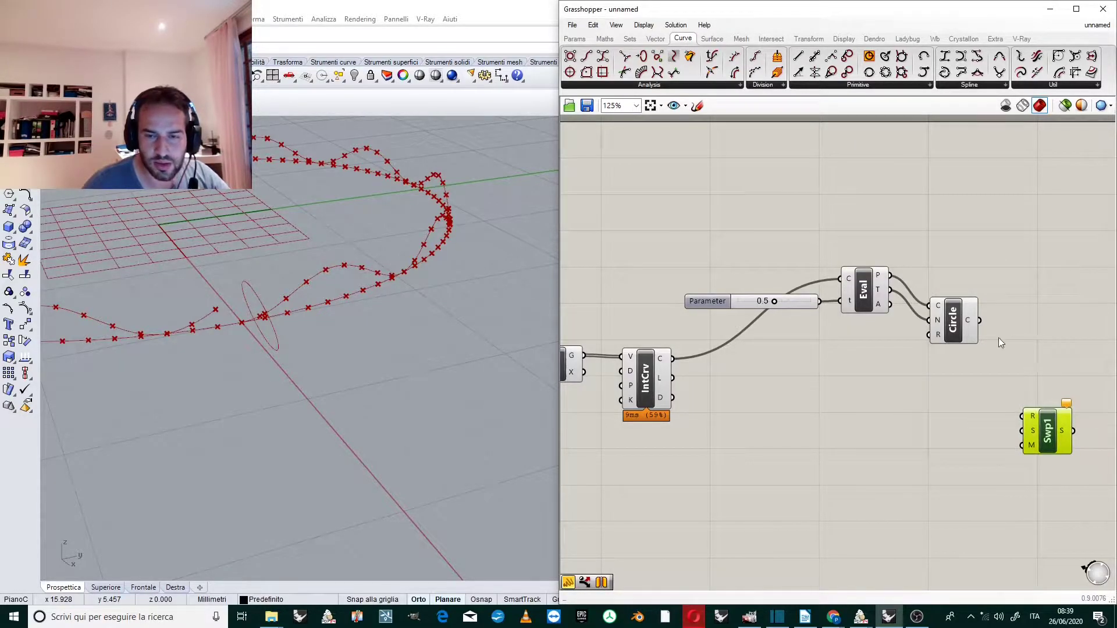
Step: Connect the interpolated curve to Sweep1's R input and the Circle CNR output to its S input
{"action": "left_click", "coordinate": [961, 322]}
{"action": "left_click_drag", "start_coordinate": [980, 320], "coordinate": [1022, 416]}
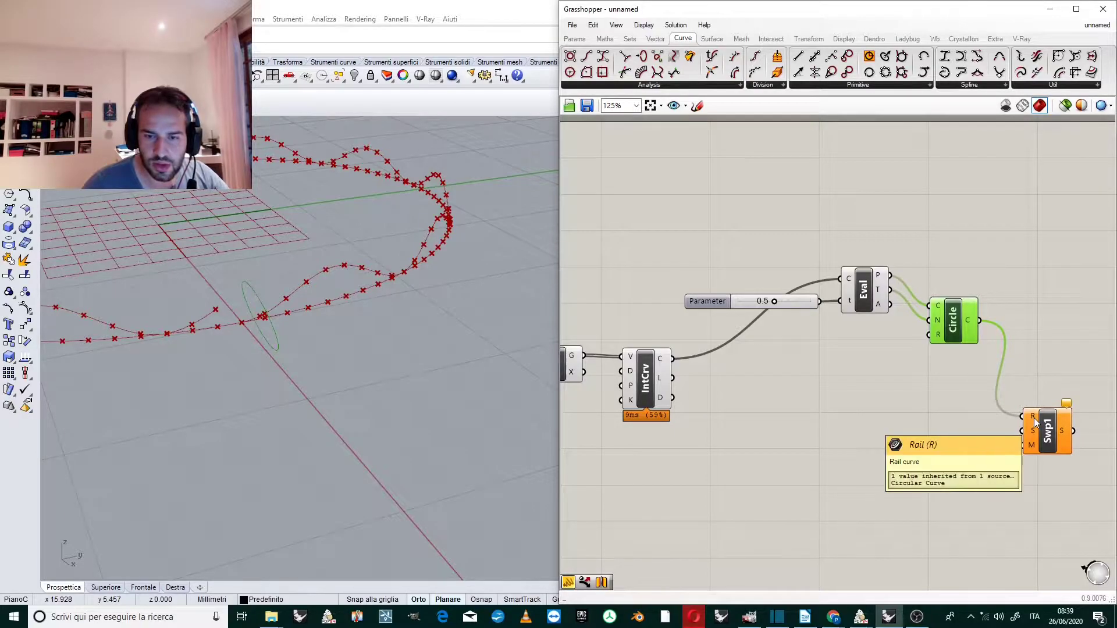
{"action": "left_click_drag", "start_coordinate": [673, 358], "coordinate": [1024, 417], "text": "shift"}
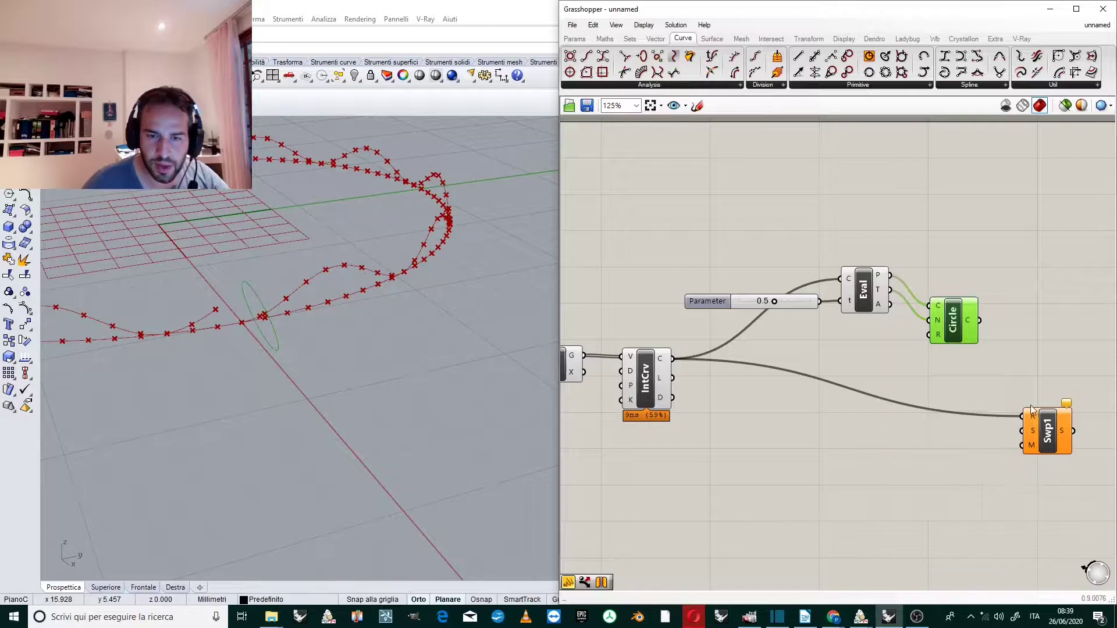
{"action": "left_click_drag", "start_coordinate": [980, 320], "coordinate": [1022, 430]}
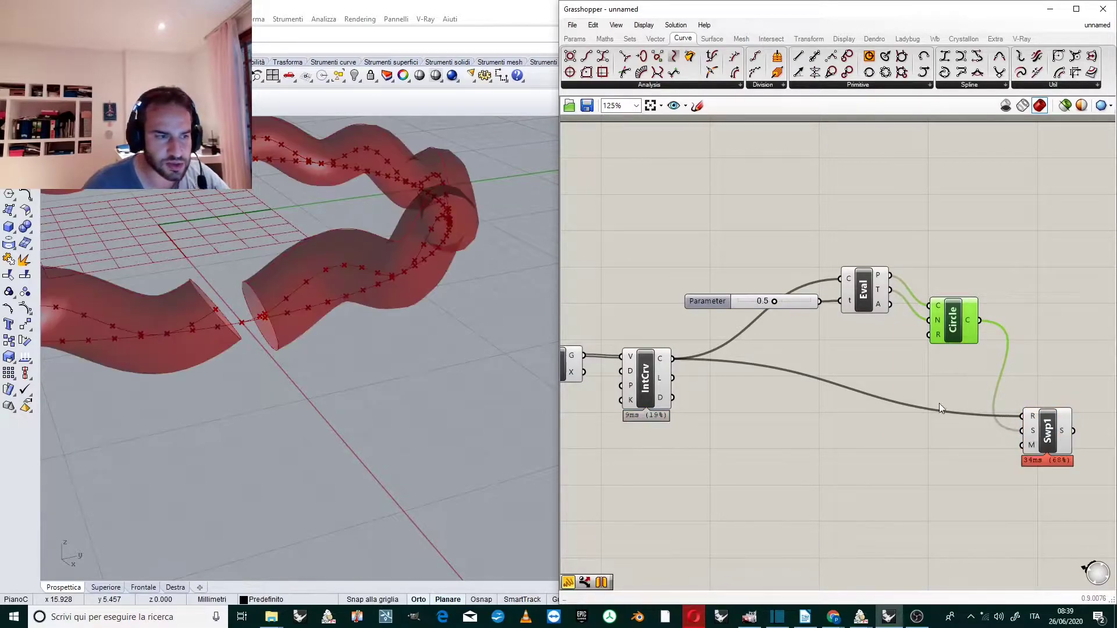
Step: Examine the swept wavy tube from several angles around the ring
{"action": "scroll", "coordinate": [376, 322], "scroll_direction": "down", "scroll_amount": 8}
{"action": "right_click_drag", "start_coordinate": [343, 285], "coordinate": [367, 340]}
{"action": "scroll", "coordinate": [366, 338], "scroll_direction": "up", "scroll_amount": 7}
{"action": "right_click_drag", "start_coordinate": [290, 317], "coordinate": [427, 282]}
{"action": "scroll", "coordinate": [332, 264], "scroll_direction": "down", "scroll_amount": 5}
{"action": "scroll", "coordinate": [329, 267], "scroll_direction": "up", "scroll_amount": 2}
{"action": "scroll", "coordinate": [329, 268], "scroll_direction": "up", "scroll_amount": 2}
{"action": "scroll", "coordinate": [372, 266], "scroll_direction": "down", "scroll_amount": 8}
{"action": "scroll", "coordinate": [439, 268], "scroll_direction": "up", "scroll_amount": 5}
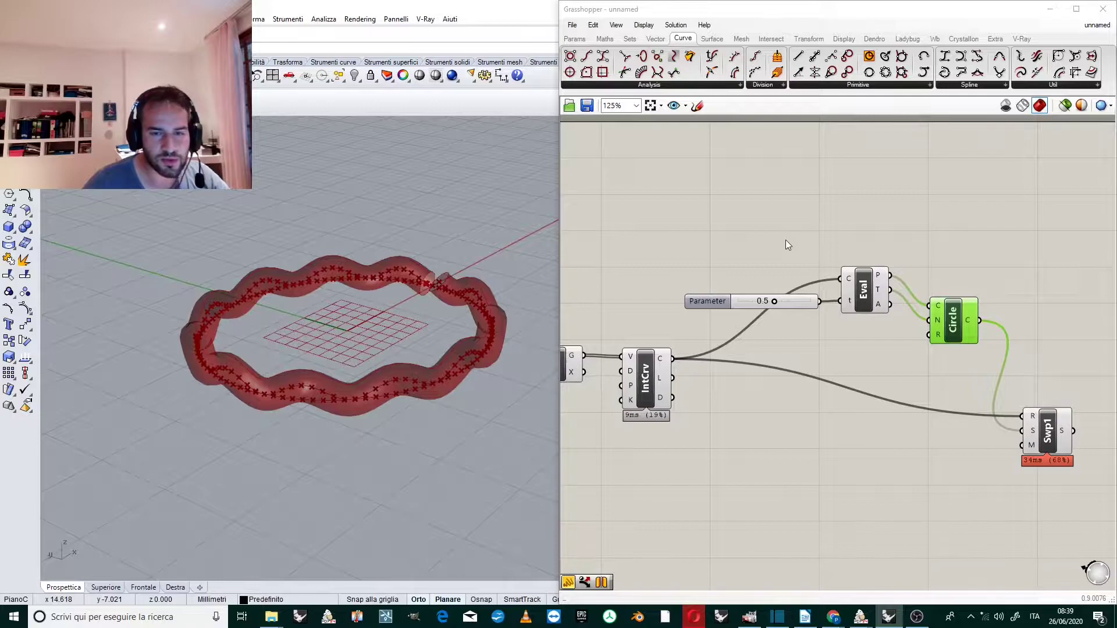
Step: Move the Sweep1 component closer to Circle CNR on the canvas
{"action": "left_click", "coordinate": [768, 240]}
{"action": "scroll", "coordinate": [765, 238], "scroll_direction": "down", "scroll_amount": 2}
{"action": "right_click_drag", "start_coordinate": [963, 346], "coordinate": [881, 337]}
{"action": "scroll", "coordinate": [880, 337], "scroll_direction": "up", "scroll_amount": 3}
{"action": "left_click_drag", "start_coordinate": [843, 379], "coordinate": [811, 323]}
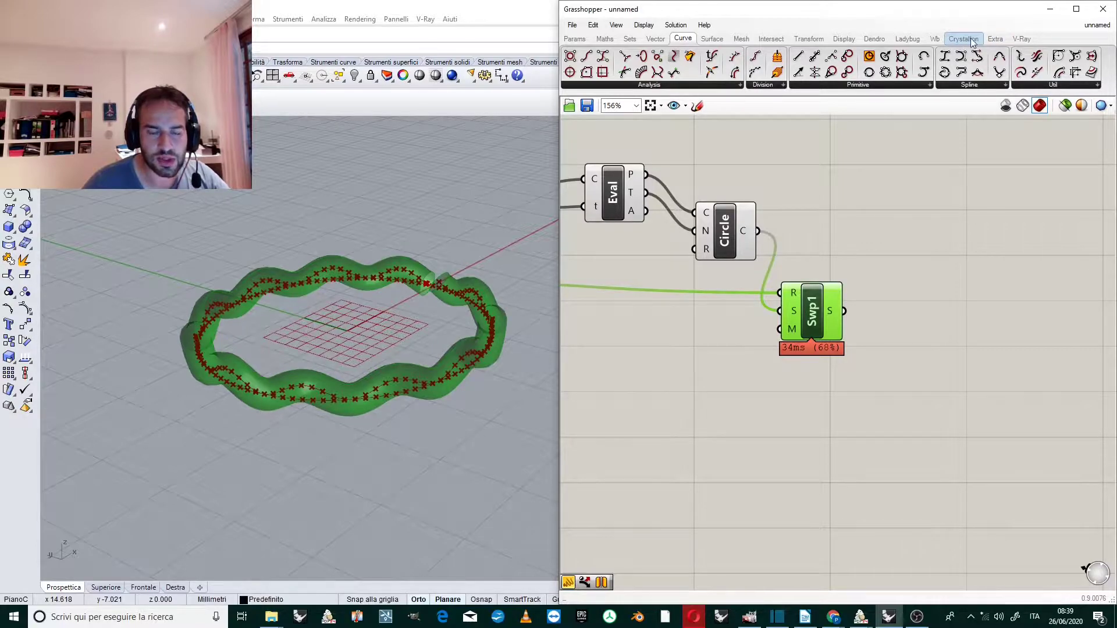
{"action": "left_click", "coordinate": [863, 233]}
{"action": "scroll", "coordinate": [798, 250], "scroll_direction": "down", "scroll_amount": 2}
{"action": "scroll", "coordinate": [833, 344], "scroll_direction": "up", "scroll_amount": 3}
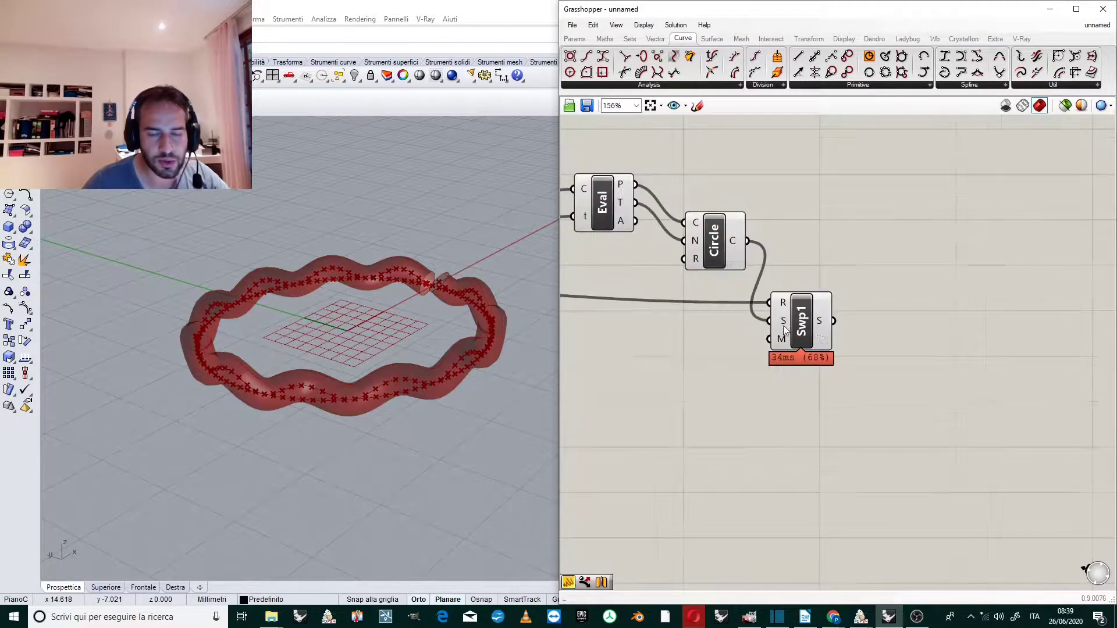
Step: Highlight the swept surface and inspect its open ends up close
{"action": "scroll", "coordinate": [929, 364], "scroll_direction": "up", "scroll_amount": 2}
{"action": "left_click", "coordinate": [751, 296]}
{"action": "right_click_drag", "start_coordinate": [444, 299], "coordinate": [411, 343]}
{"action": "right_click_drag", "start_coordinate": [410, 343], "coordinate": [396, 239], "text": "shift"}
{"action": "scroll", "coordinate": [396, 236], "scroll_direction": "up", "scroll_amount": 4}
{"action": "scroll", "coordinate": [431, 326], "scroll_direction": "up", "scroll_amount": 5}
{"action": "right_click_drag", "start_coordinate": [445, 345], "coordinate": [341, 173]}
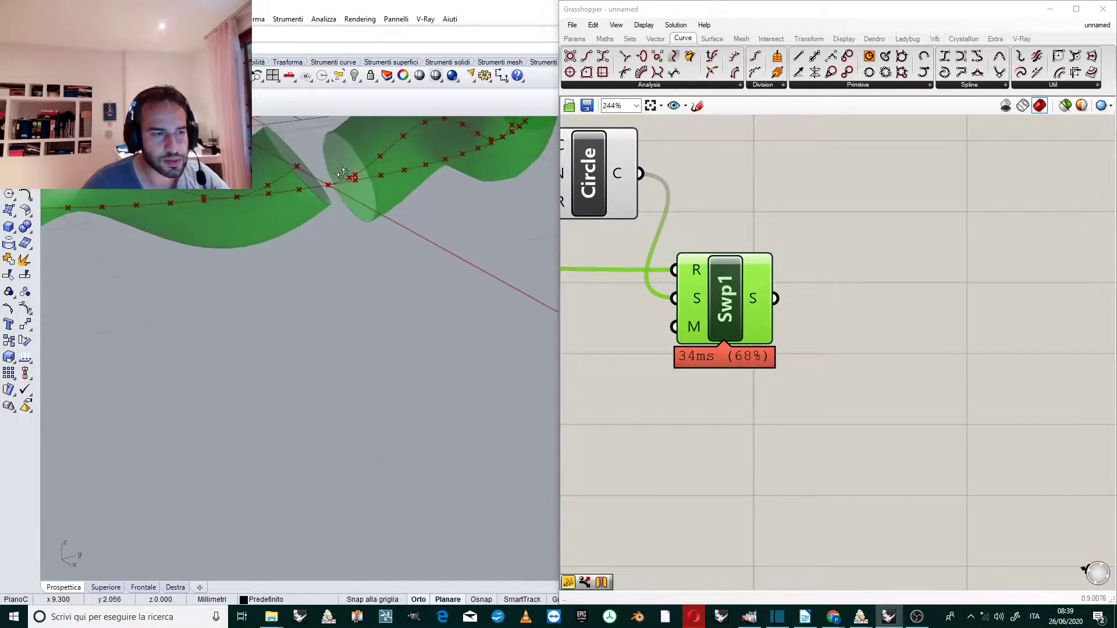
{"action": "left_click", "coordinate": [838, 268]}
Step: Add an Offset Surface component and connect Sweep1's S output to its S input
{"action": "scroll", "coordinate": [827, 265], "scroll_direction": "down", "scroll_amount": 3}
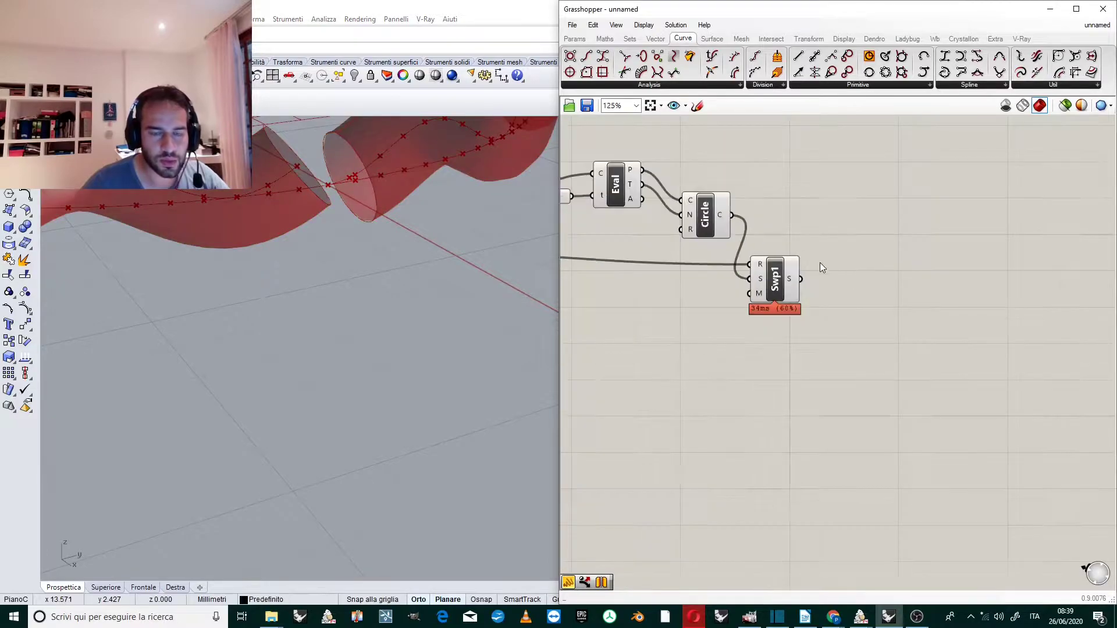
{"action": "double_click", "coordinate": [857, 278]}
{"action": "type", "text": "offser"}
{"action": "key", "text": "Return"}
{"action": "left_click_drag", "start_coordinate": [802, 278], "coordinate": [877, 357]}
Step: Add a number slider for Offset's D input and set the offset distance to 3
{"action": "scroll", "coordinate": [878, 335], "scroll_direction": "up", "scroll_amount": 1}
{"action": "scroll", "coordinate": [877, 340], "scroll_direction": "down", "scroll_amount": 2}
{"action": "scroll", "coordinate": [848, 362], "scroll_direction": "up", "scroll_amount": 3}
{"action": "double_click", "coordinate": [768, 369]}
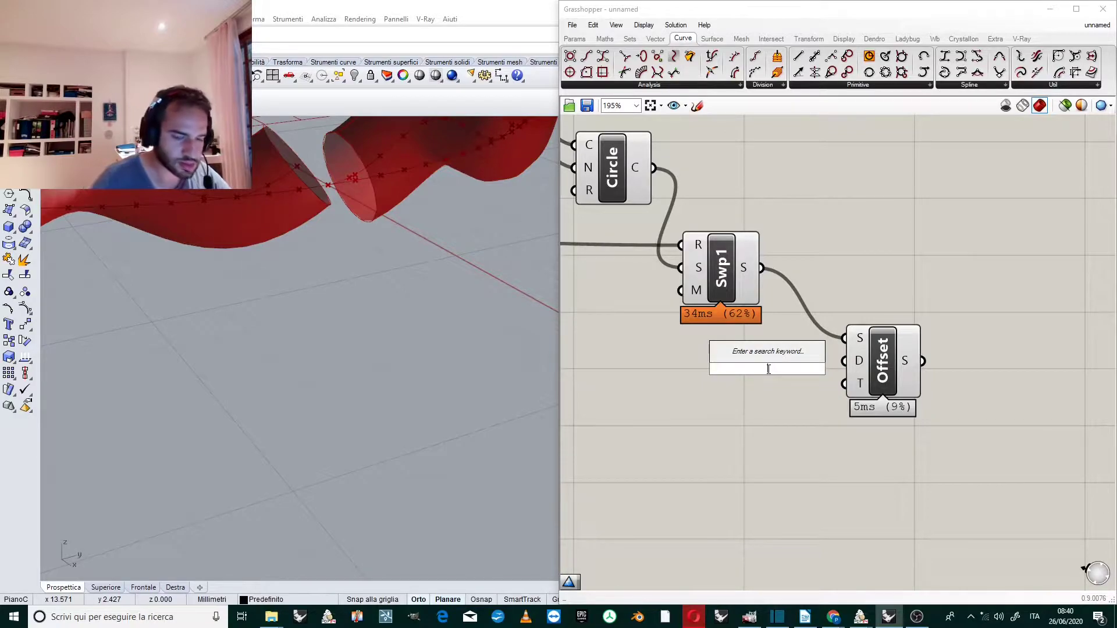
{"action": "type", "text": "10"}
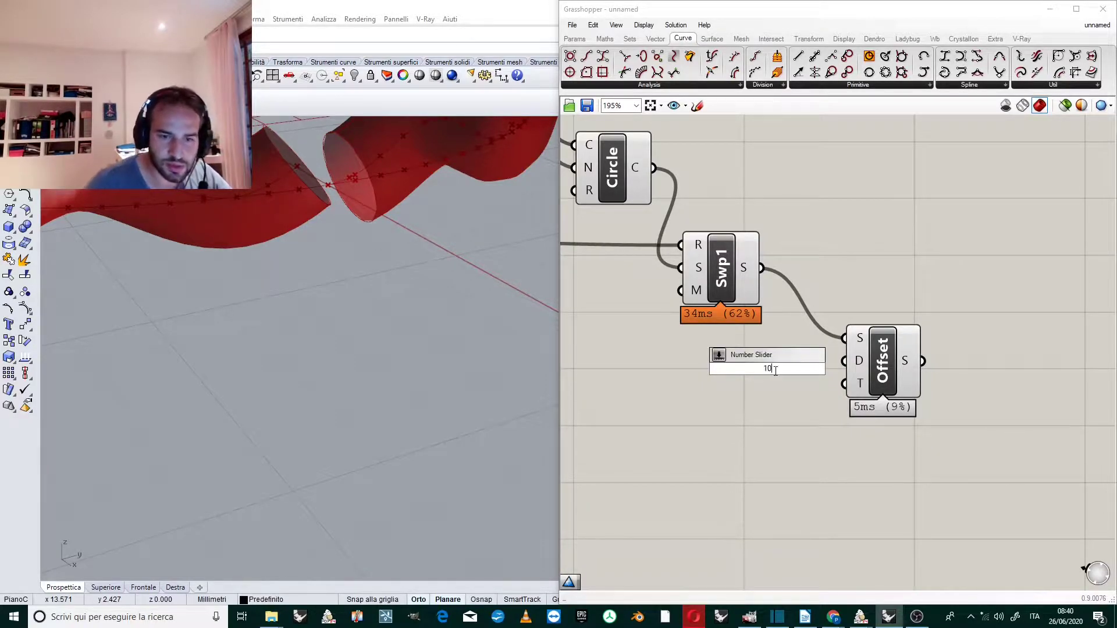
{"action": "key", "text": "Return"}
{"action": "left_click_drag", "start_coordinate": [816, 371], "coordinate": [708, 371]}
{"action": "left_click", "coordinate": [719, 350]}
Step: Inspect the offset surface around the original tube, especially near its open ends
{"action": "scroll", "coordinate": [635, 357], "scroll_direction": "down", "scroll_amount": 4}
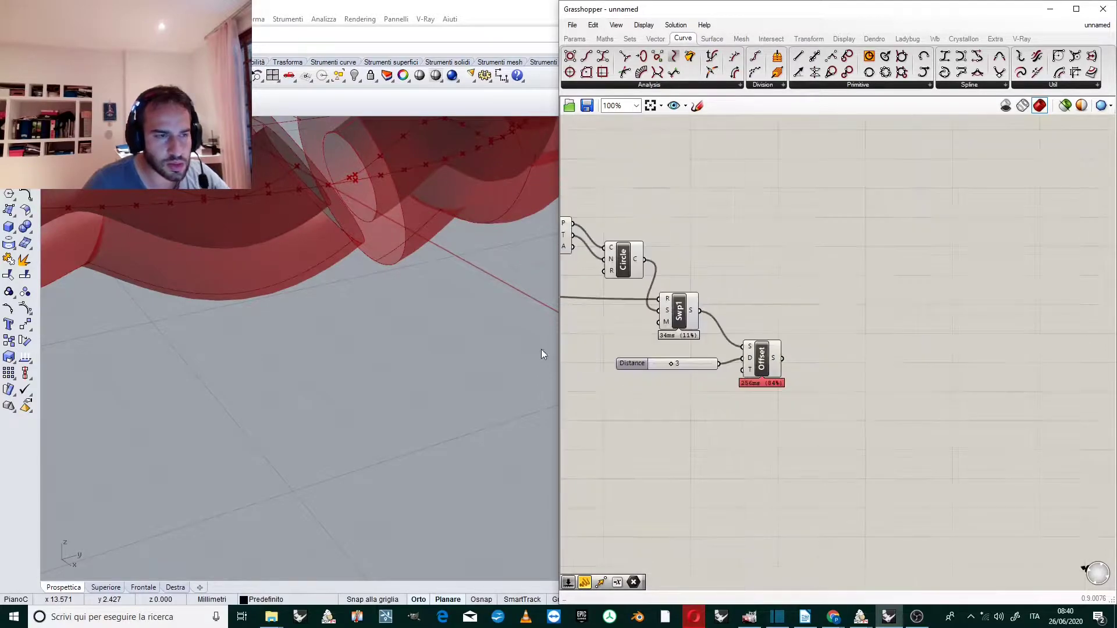
{"action": "right_click_drag", "start_coordinate": [407, 201], "coordinate": [410, 260]}
{"action": "scroll", "coordinate": [417, 310], "scroll_direction": "down", "scroll_amount": 8}
{"action": "right_click_drag", "start_coordinate": [418, 310], "coordinate": [387, 279]}
{"action": "scroll", "coordinate": [387, 279], "scroll_direction": "up", "scroll_amount": 5}
{"action": "scroll", "coordinate": [651, 361], "scroll_direction": "up", "scroll_amount": 4}
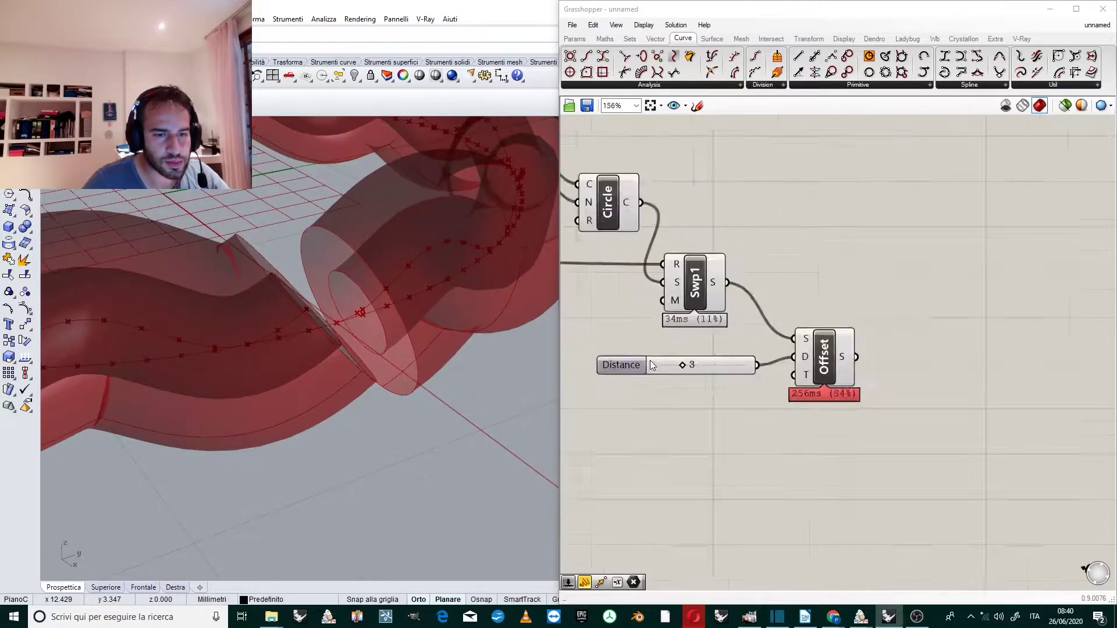
{"action": "right_click_drag", "start_coordinate": [717, 419], "coordinate": [767, 420]}
{"action": "right_click", "coordinate": [717, 408]}
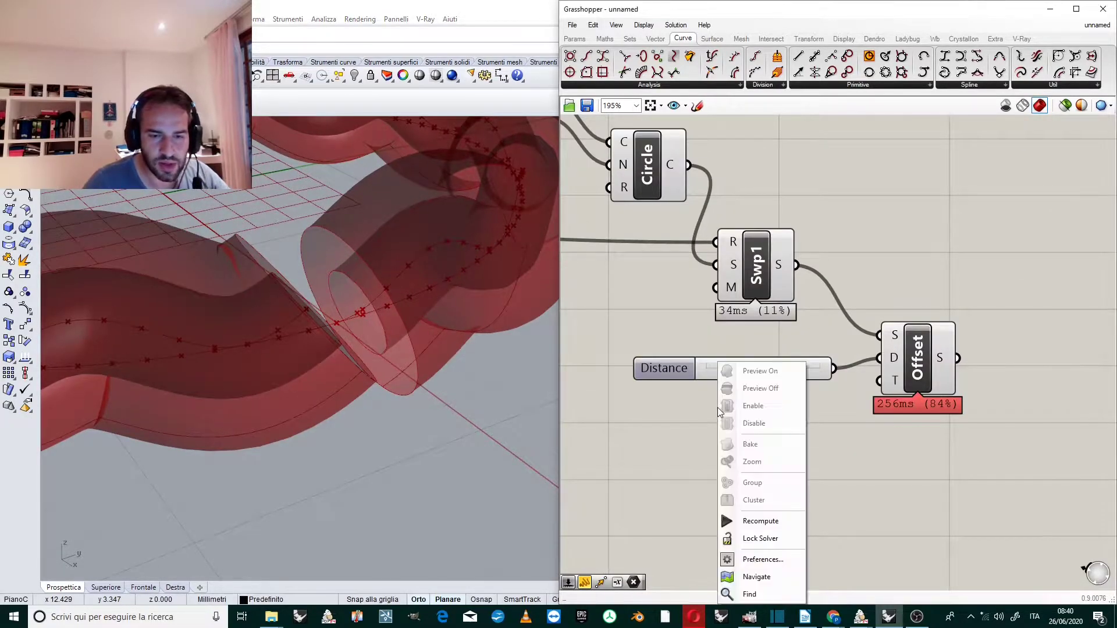
{"action": "double_click", "coordinate": [686, 409]}
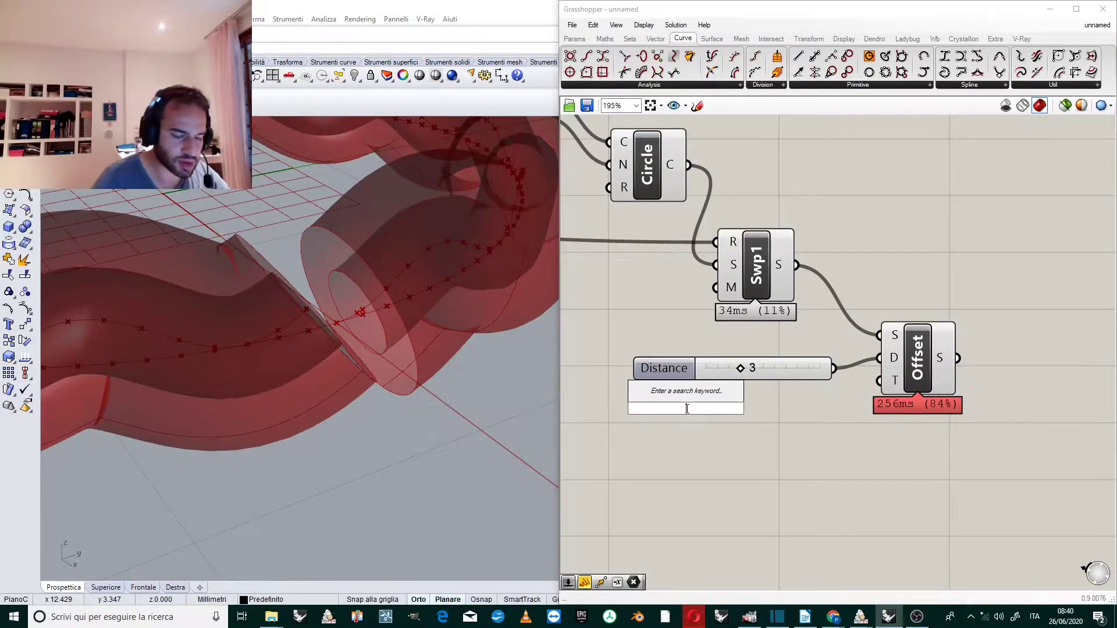
{"action": "type", "text": "0."}
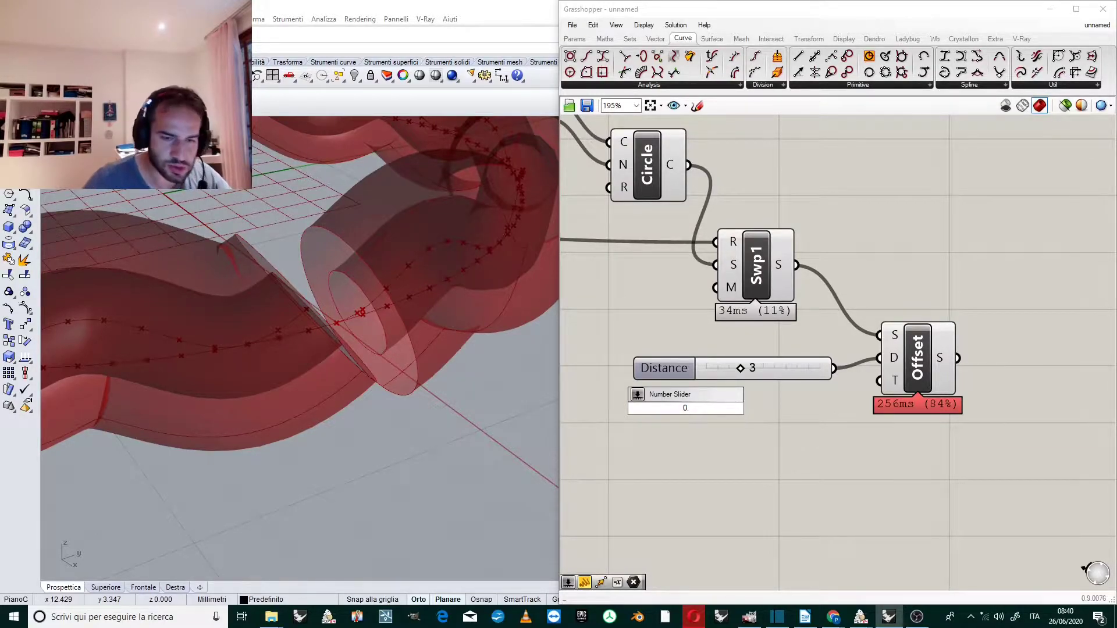
{"action": "key", "text": "Return"}
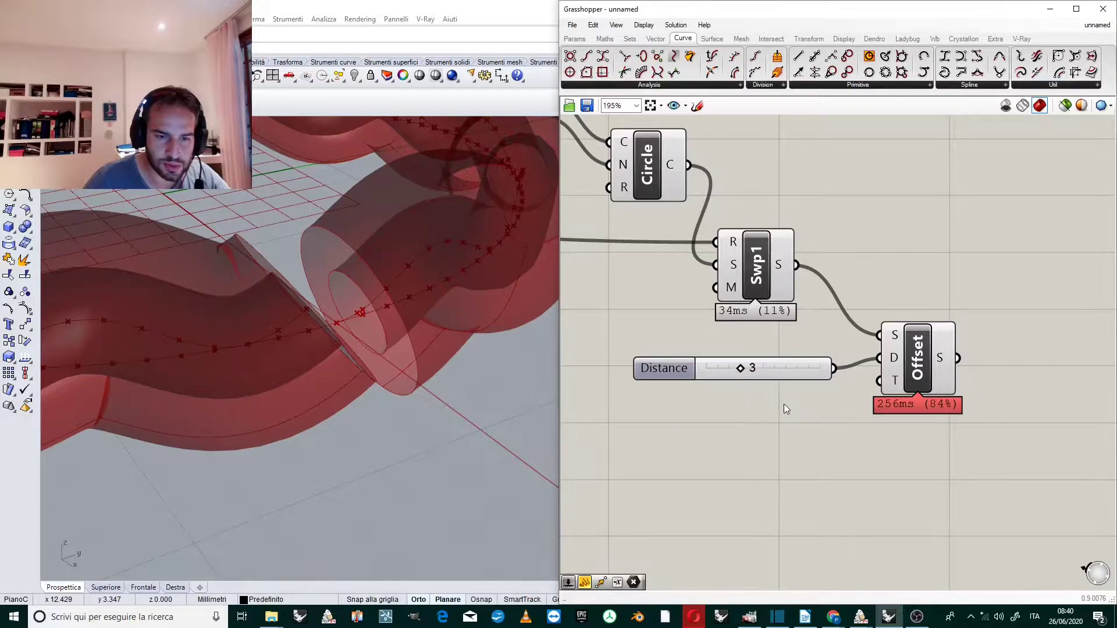
Step: Replace the integer slider on Offset's D input with a new 0.2 number slider and delete the old one
{"action": "double_click", "coordinate": [753, 411]}
{"action": "type", "text": "0"}
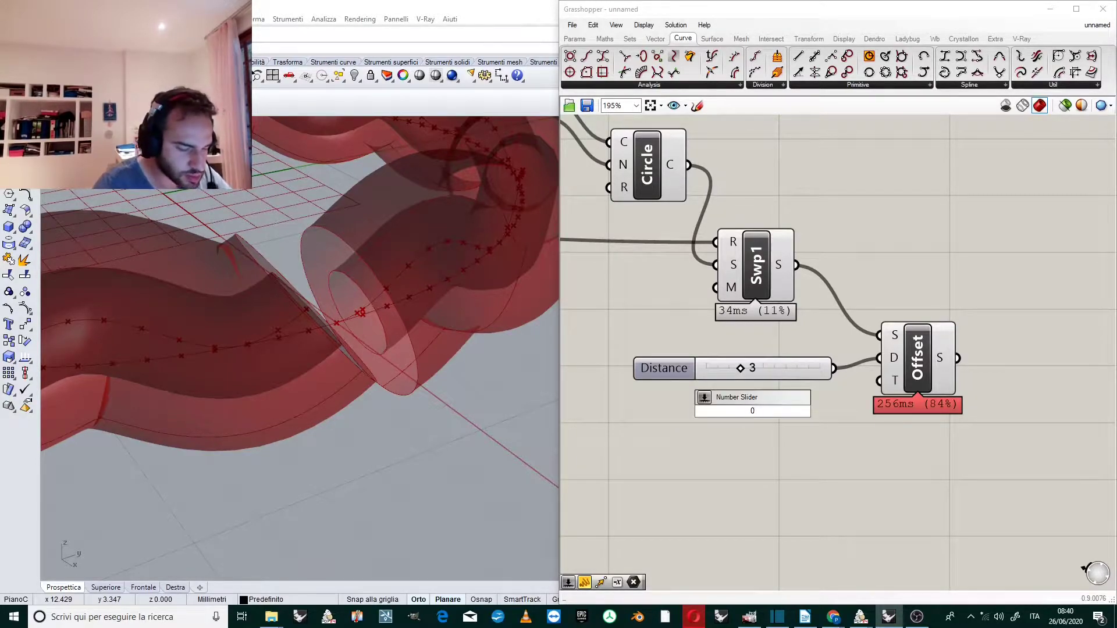
{"action": "type", "text": ".2"}
{"action": "key", "text": "Return"}
{"action": "left_click_drag", "start_coordinate": [845, 410], "coordinate": [879, 359]}
{"action": "left_click", "coordinate": [751, 376]}
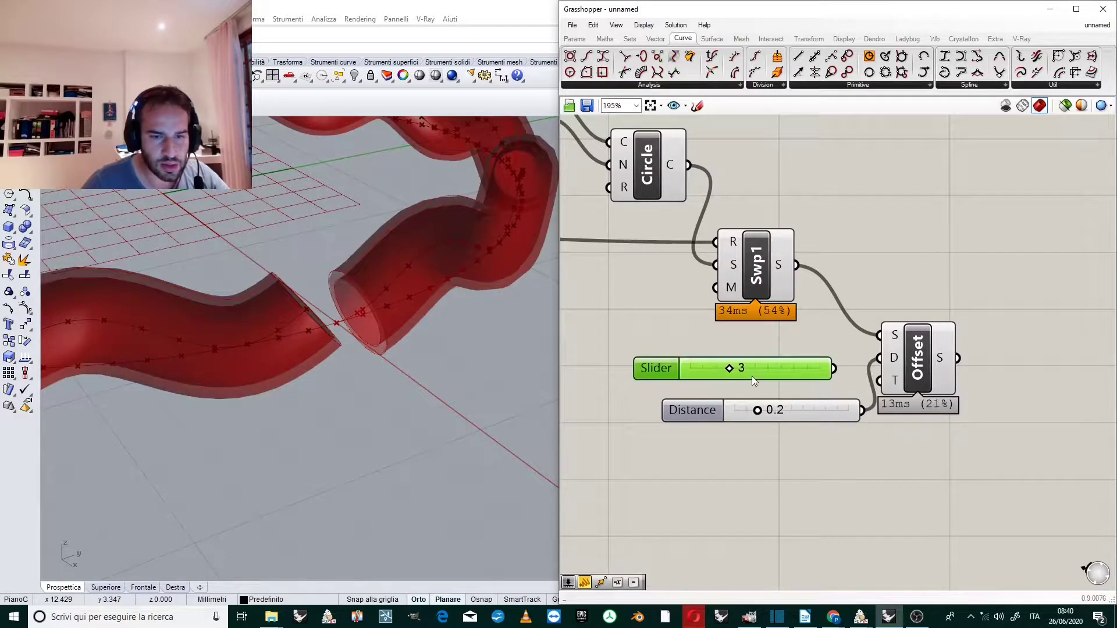
{"action": "key", "text": "Delete"}
Step: Set the offset distance to 0.6
{"action": "scroll", "coordinate": [777, 411], "scroll_direction": "up", "scroll_amount": 3}
{"action": "left_click_drag", "start_coordinate": [748, 407], "coordinate": [826, 408]}
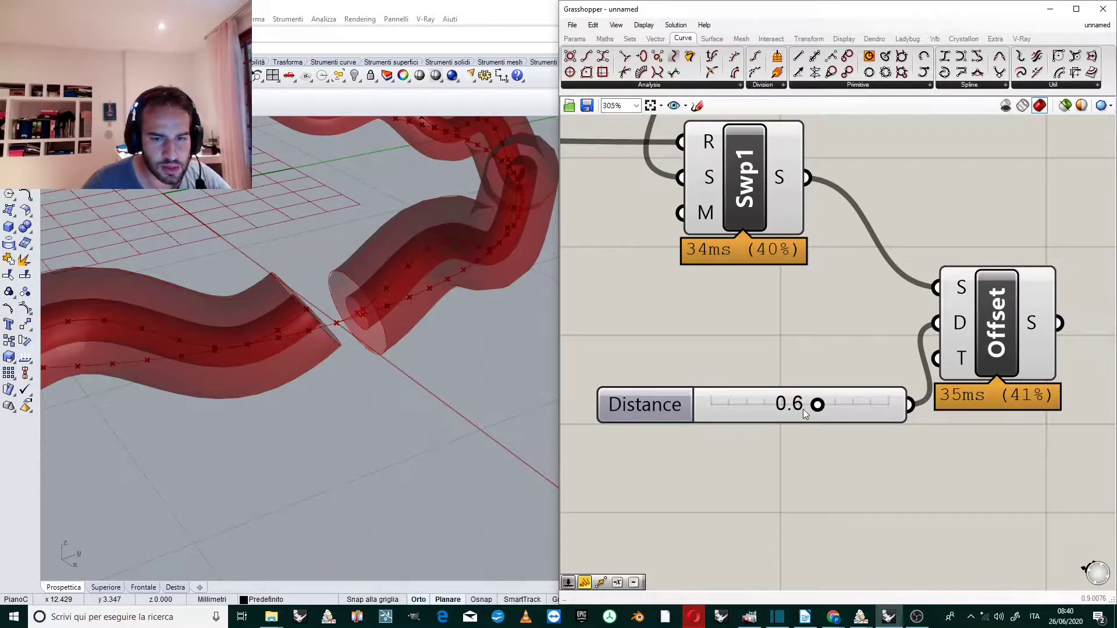
{"action": "scroll", "coordinate": [757, 349], "scroll_direction": "down", "scroll_amount": 4}
Step: Examine the offset surface around the swept tube at its open ends and along the ring, highlighting Offset's geometry
{"action": "scroll", "coordinate": [411, 334], "scroll_direction": "up", "scroll_amount": 3}
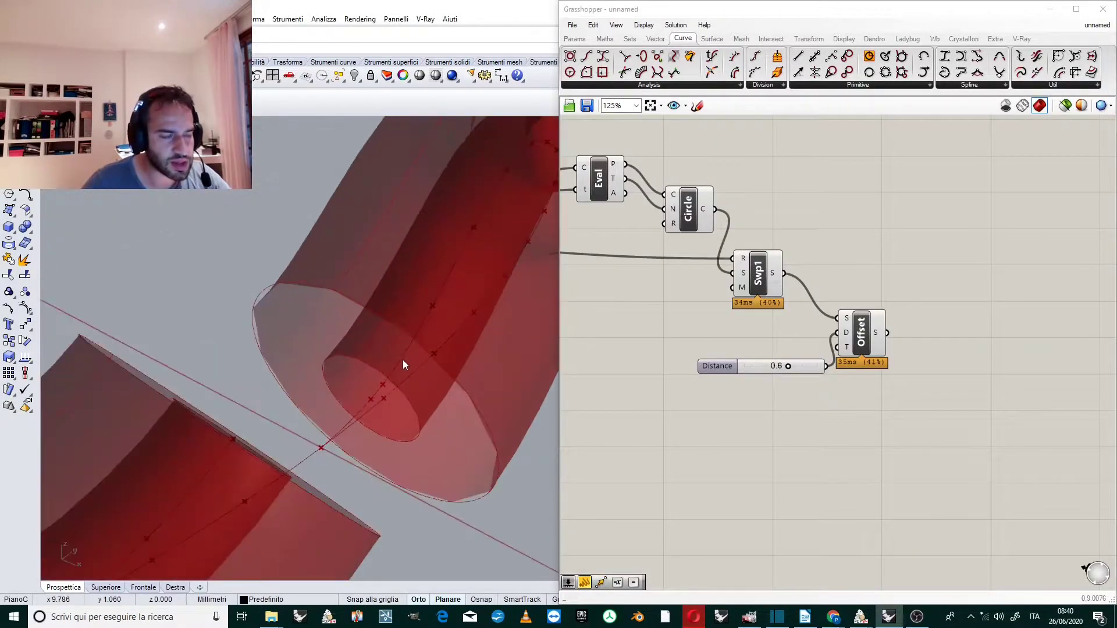
{"action": "scroll", "coordinate": [403, 359], "scroll_direction": "down", "scroll_amount": 3}
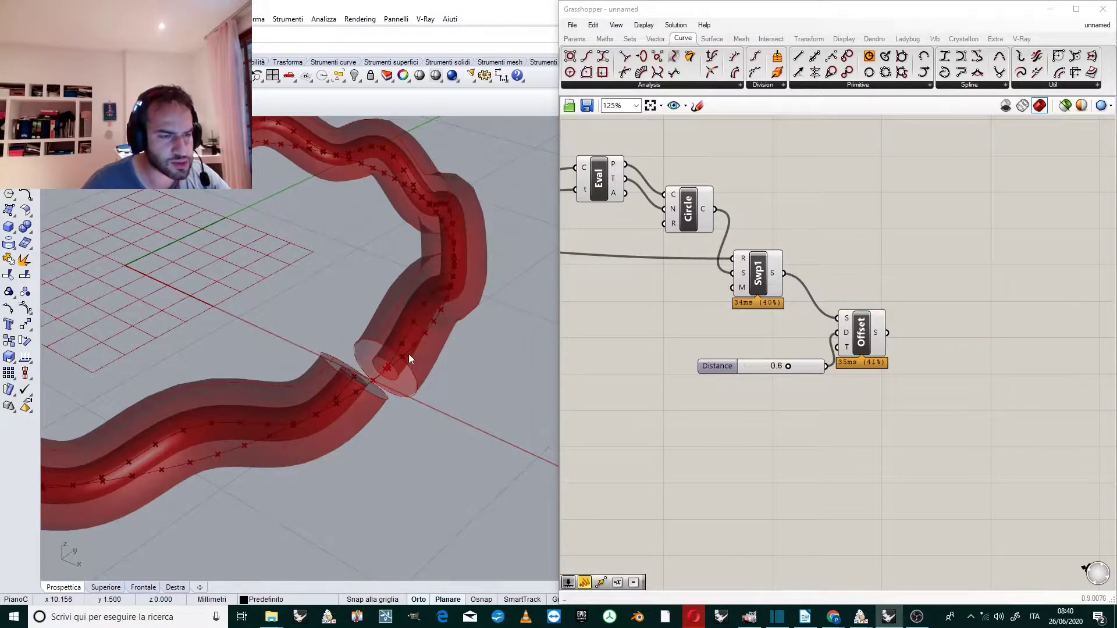
{"action": "scroll", "coordinate": [414, 355], "scroll_direction": "up", "scroll_amount": 3}
{"action": "scroll", "coordinate": [405, 354], "scroll_direction": "down", "scroll_amount": 3}
{"action": "scroll", "coordinate": [385, 356], "scroll_direction": "down", "scroll_amount": 3}
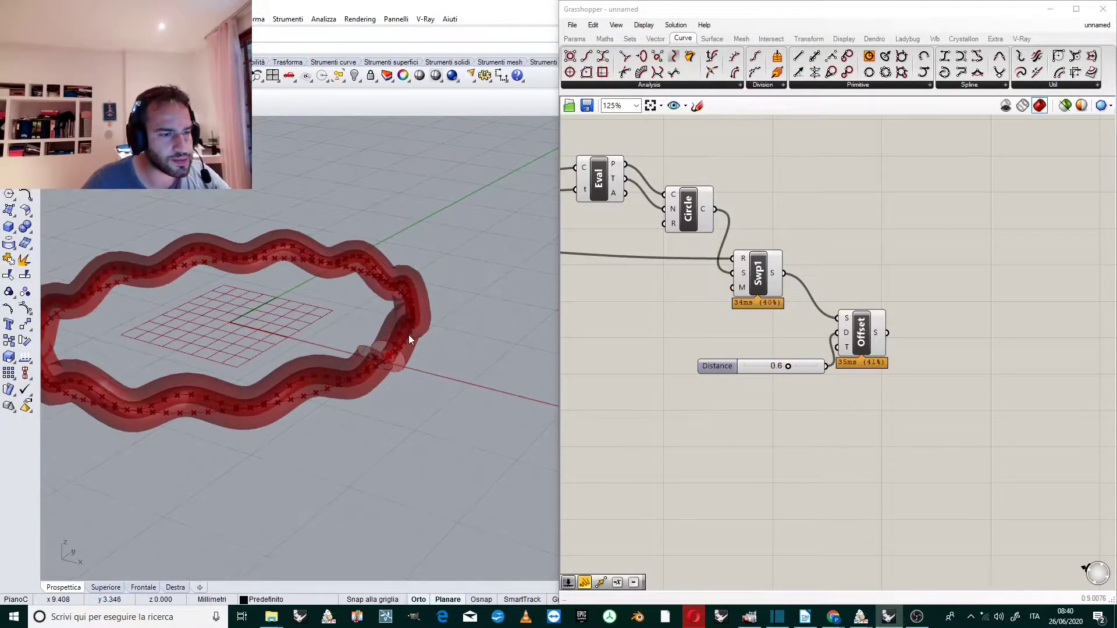
{"action": "scroll", "coordinate": [410, 337], "scroll_direction": "up", "scroll_amount": 3}
{"action": "mouse_move", "coordinate": [385, 354]}
{"action": "right_mouse_down"}
{"action": "mouse_move", "coordinate": [400, 391]}
{"action": "mouse_move", "coordinate": [386, 338]}
{"action": "right_mouse_up"}
{"action": "scroll", "coordinate": [384, 349], "scroll_direction": "down", "scroll_amount": 4}
{"action": "scroll", "coordinate": [380, 368], "scroll_direction": "up", "scroll_amount": 4}
{"action": "scroll", "coordinate": [807, 258], "scroll_direction": "up", "scroll_amount": 1}
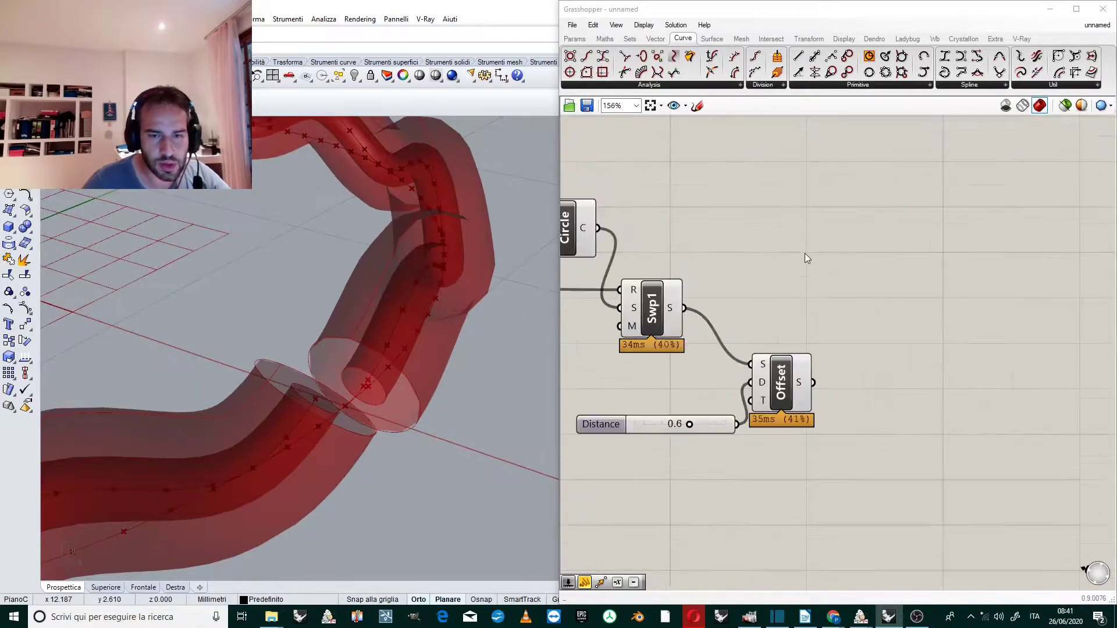
{"action": "scroll", "coordinate": [801, 340], "scroll_direction": "down", "scroll_amount": 2}
{"action": "scroll", "coordinate": [766, 379], "scroll_direction": "up", "scroll_amount": 3}
{"action": "left_click", "coordinate": [767, 380]}
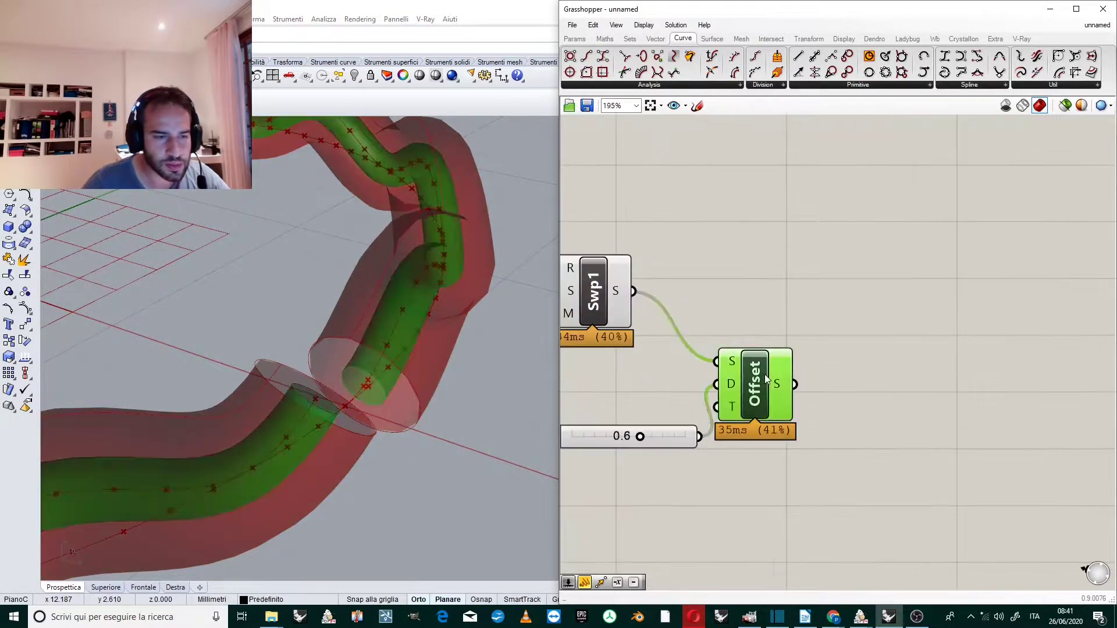
{"action": "left_click", "coordinate": [666, 443]}
{"action": "left_click", "coordinate": [812, 179]}
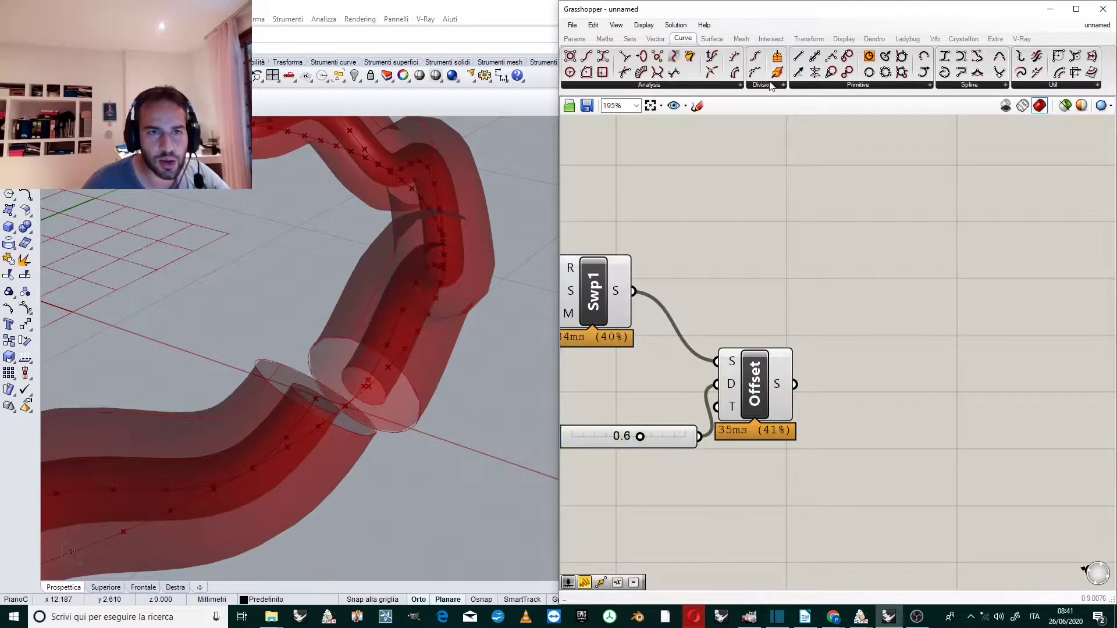
Step: Add Crystallon's Morph Between Surfaces component and place it beyond the Offset component
{"action": "left_click", "coordinate": [964, 38]}
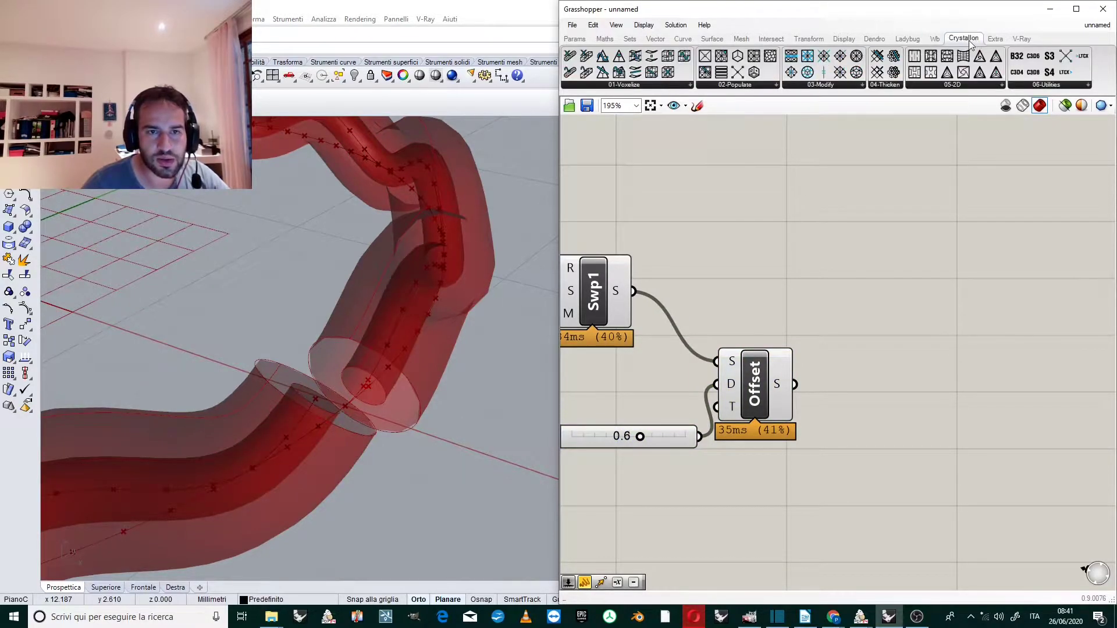
{"action": "left_click", "coordinate": [655, 88]}
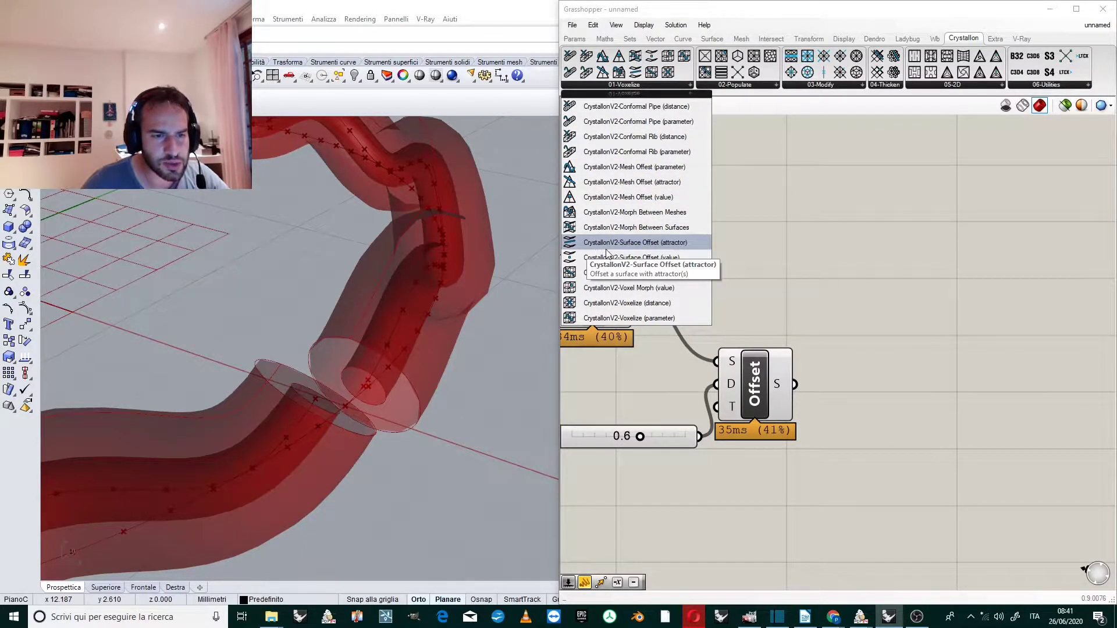
{"action": "left_click", "coordinate": [633, 233]}
{"action": "left_click", "coordinate": [873, 301]}
{"action": "left_click_drag", "start_coordinate": [854, 290], "coordinate": [902, 280]}
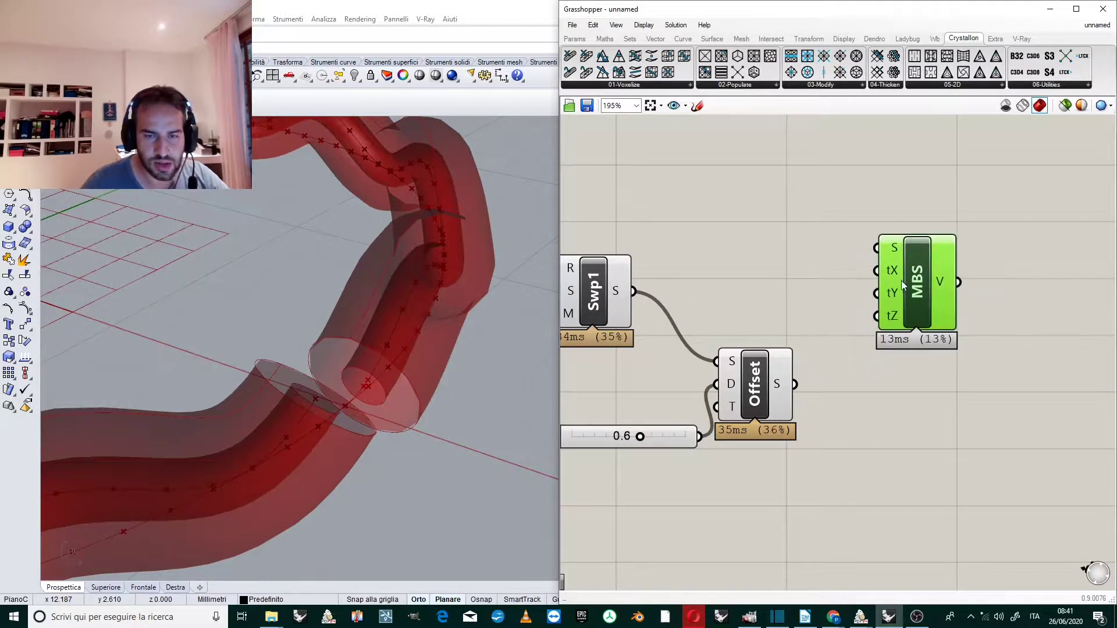
Step: Connect both Sweep1's S output and Offset's S output to the S input of Morph Between Surfaces
{"action": "scroll", "coordinate": [756, 249], "scroll_direction": "down", "scroll_amount": 2}
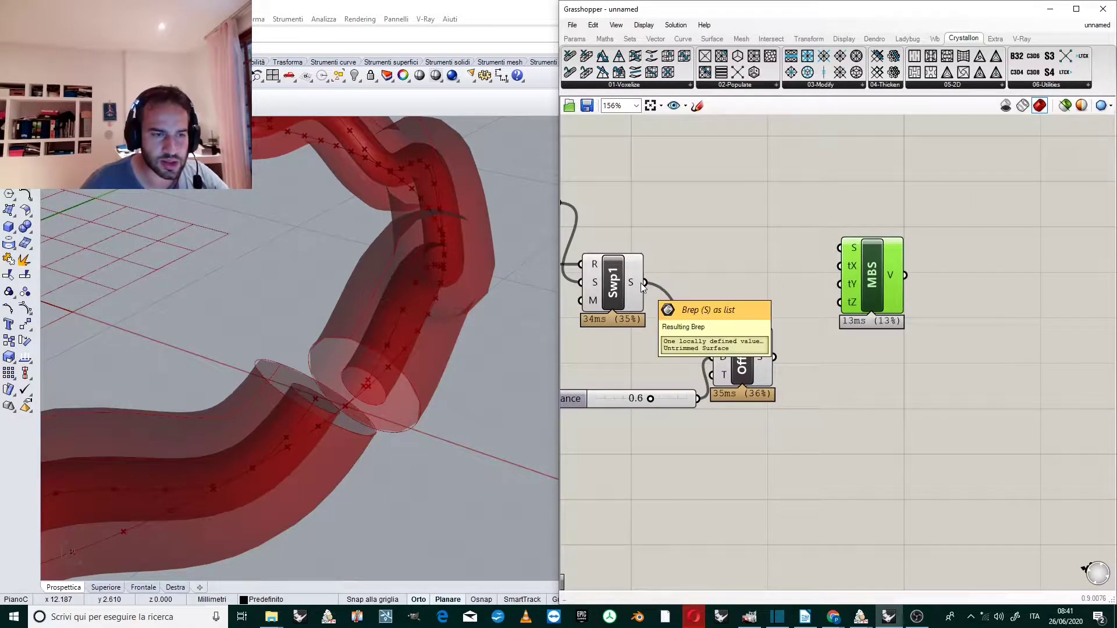
{"action": "left_click_drag", "start_coordinate": [644, 283], "coordinate": [840, 248]}
{"action": "left_click_drag", "start_coordinate": [786, 352], "coordinate": [851, 252], "text": "shift"}
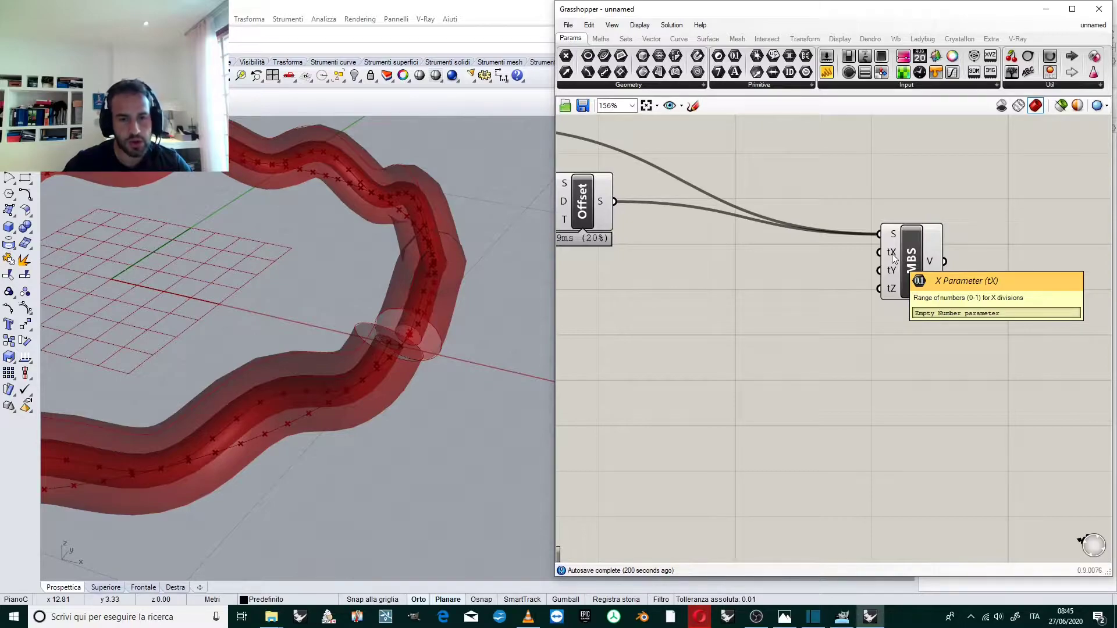
Step: Add a Range component, check its default domain and steps inputs, and place it closer to MBS
{"action": "double_click", "coordinate": [727, 287]}
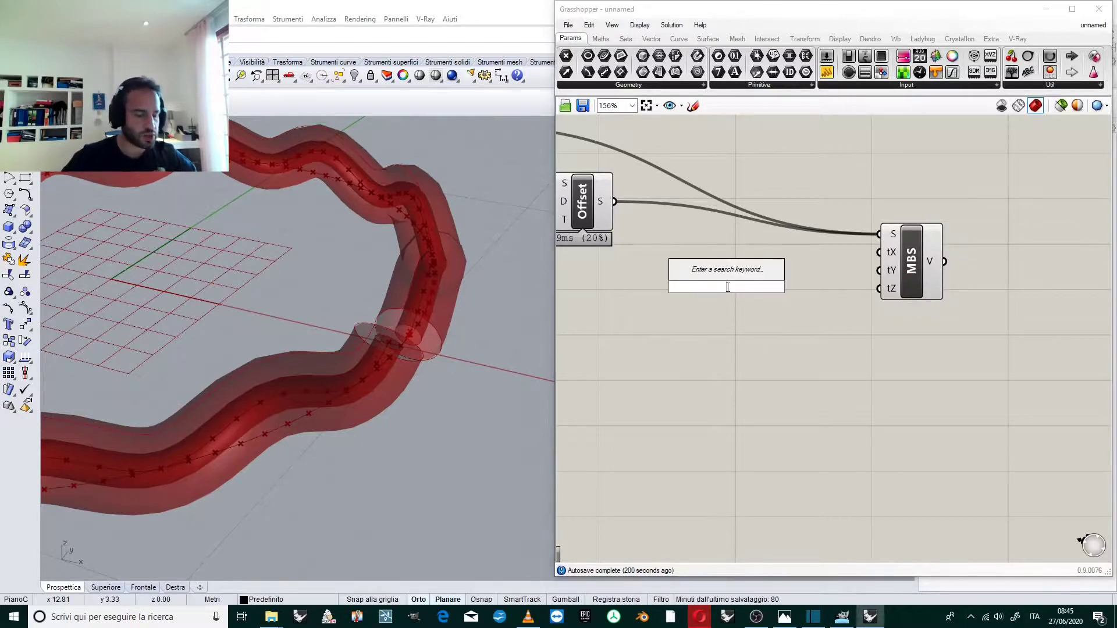
{"action": "type", "text": "range"}
{"action": "key", "text": "Return"}
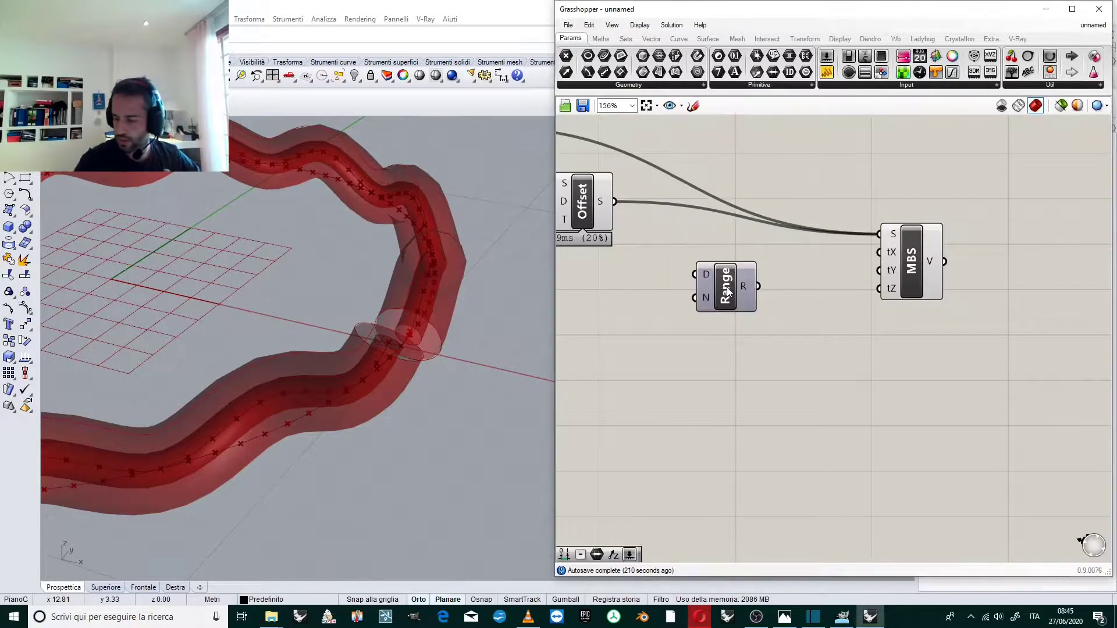
{"action": "scroll", "coordinate": [751, 274], "scroll_direction": "up", "scroll_amount": 2}
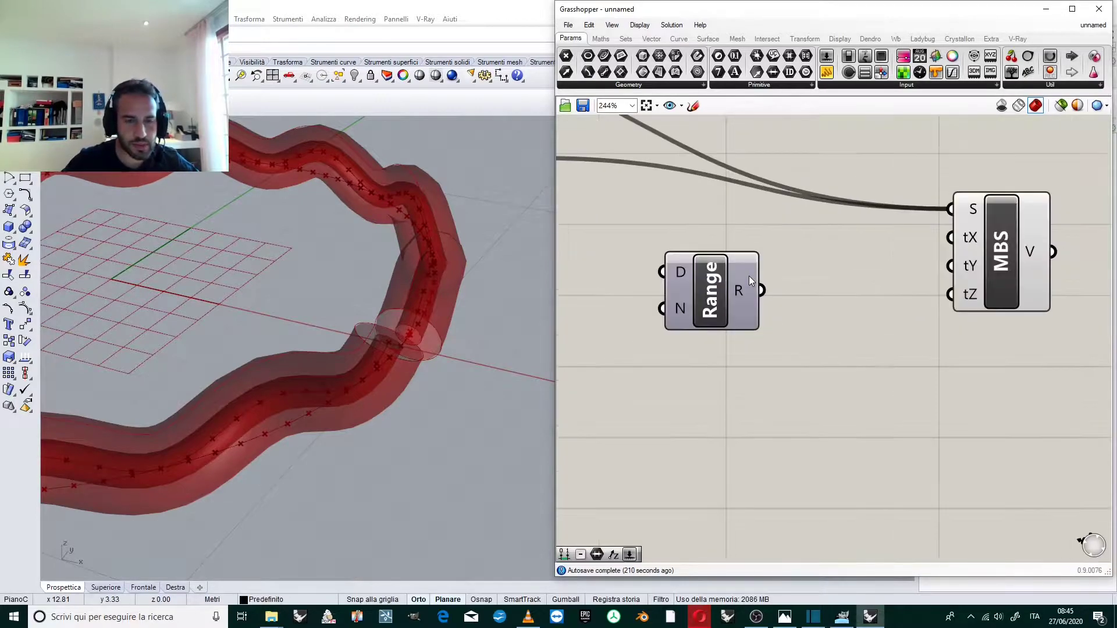
{"action": "scroll", "coordinate": [797, 277], "scroll_direction": "down", "scroll_amount": 2}
{"action": "left_click", "coordinate": [770, 273]}
{"action": "scroll", "coordinate": [762, 276], "scroll_direction": "up", "scroll_amount": 1}
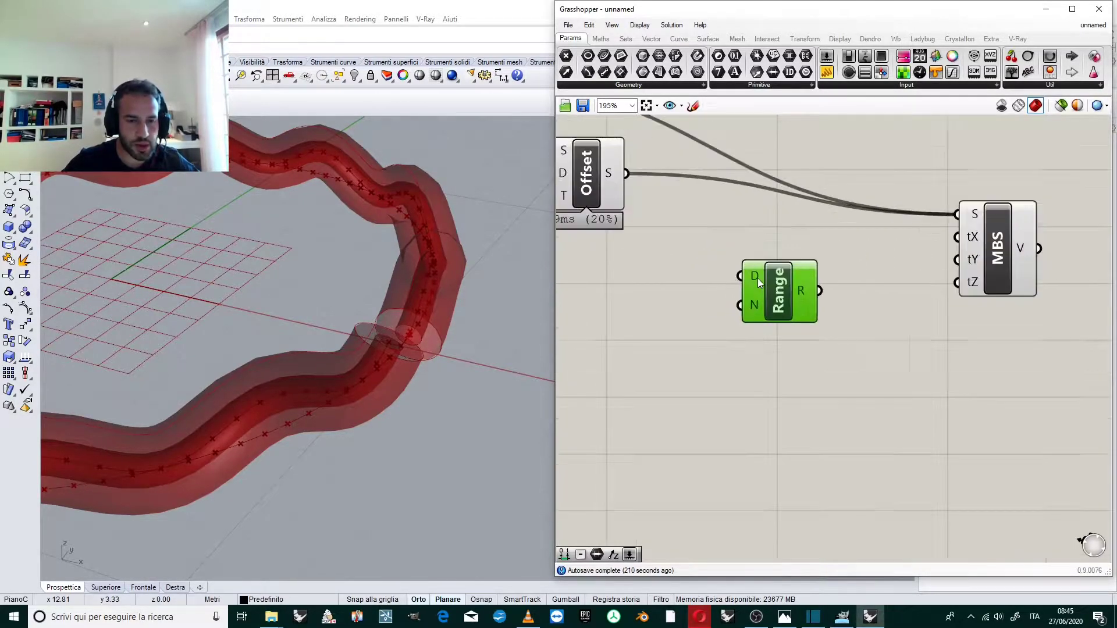
{"action": "mouse_move", "coordinate": [754, 278]}
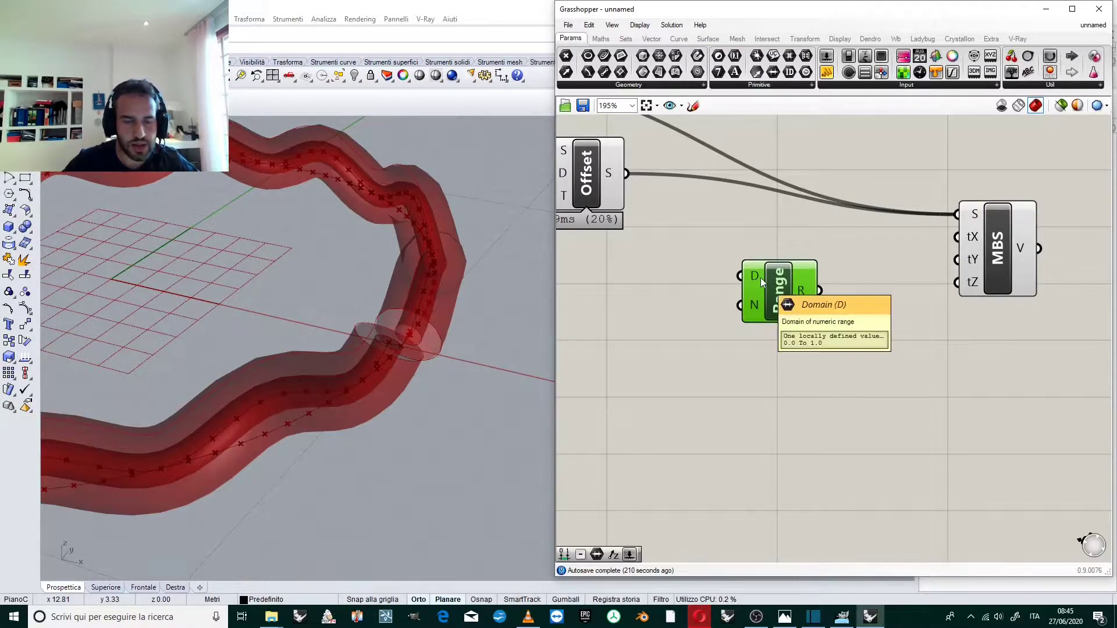
{"action": "mouse_move", "coordinate": [750, 311]}
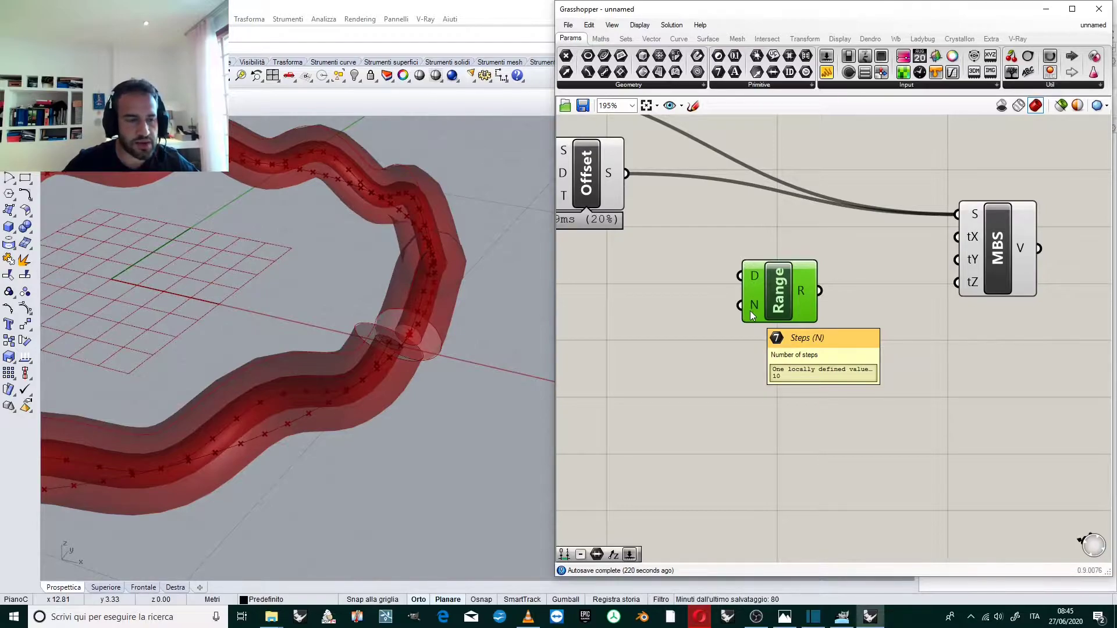
{"action": "left_click_drag", "start_coordinate": [787, 299], "coordinate": [822, 285]}
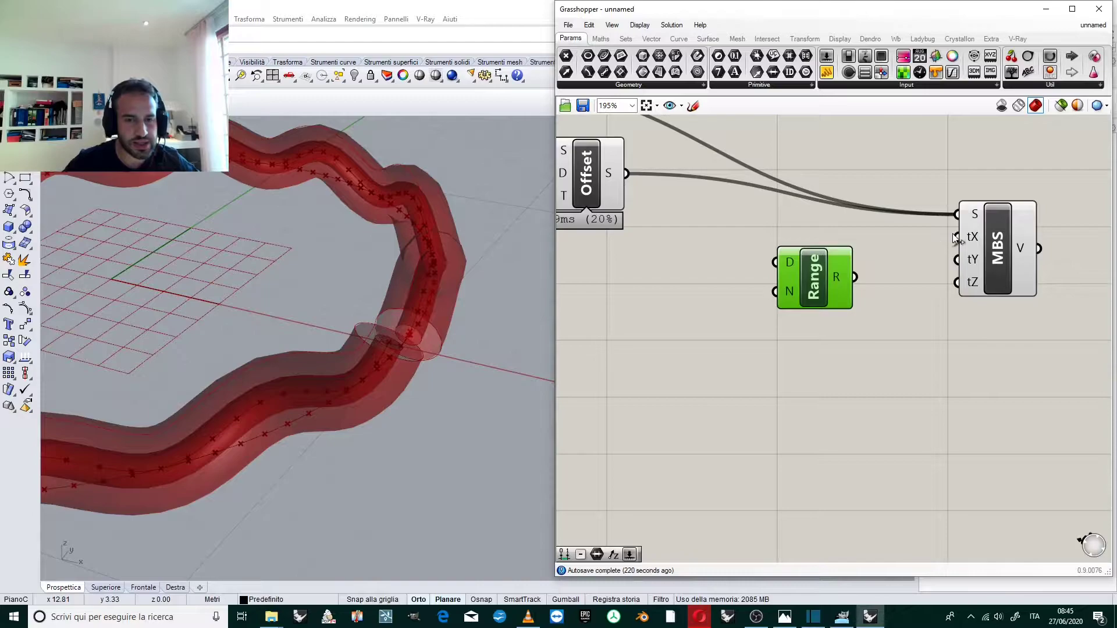
Step: Add a number slider of 60 and connect it to the Range's N input
{"action": "scroll", "coordinate": [837, 271], "scroll_direction": "up", "scroll_amount": 1}
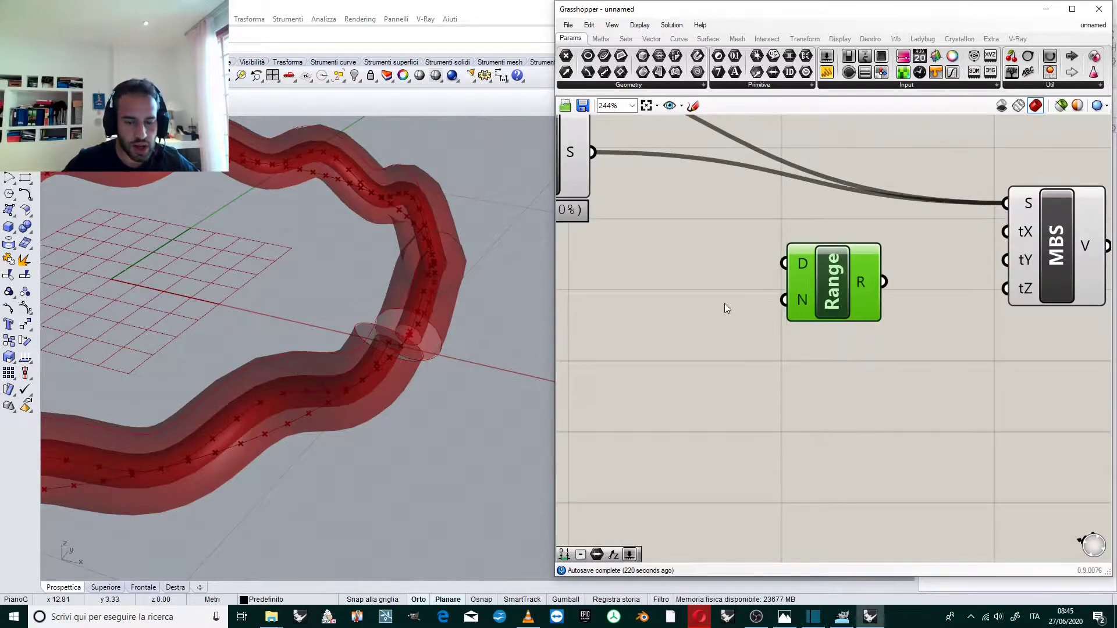
{"action": "double_click", "coordinate": [642, 307]}
{"action": "type", "text": "60"}
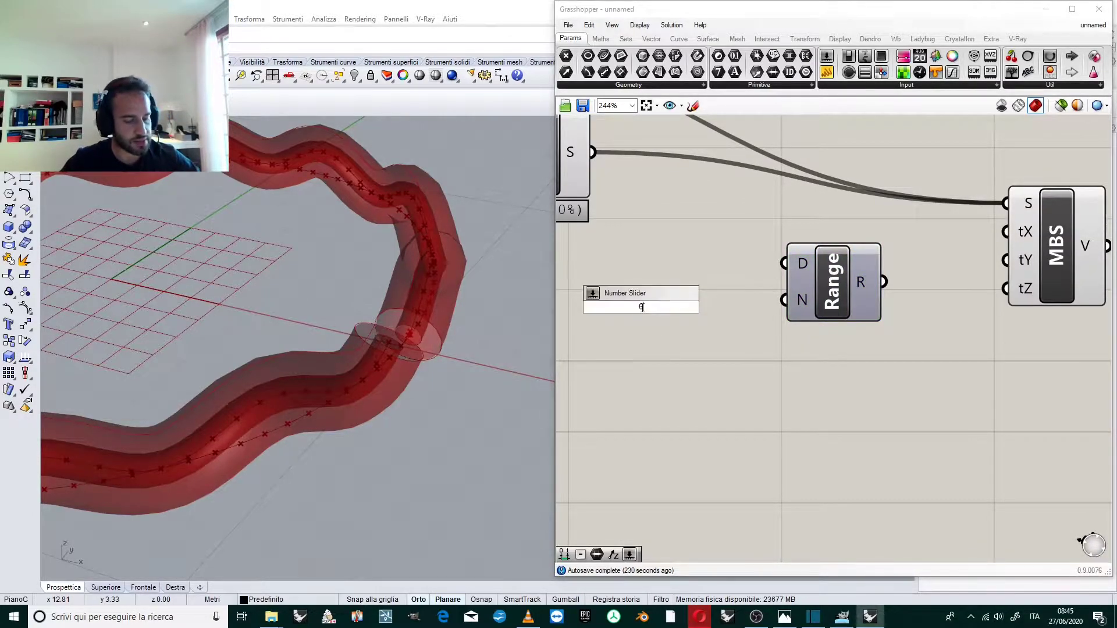
{"action": "key", "text": "Return"}
{"action": "left_click_drag", "start_coordinate": [761, 306], "coordinate": [785, 301]}
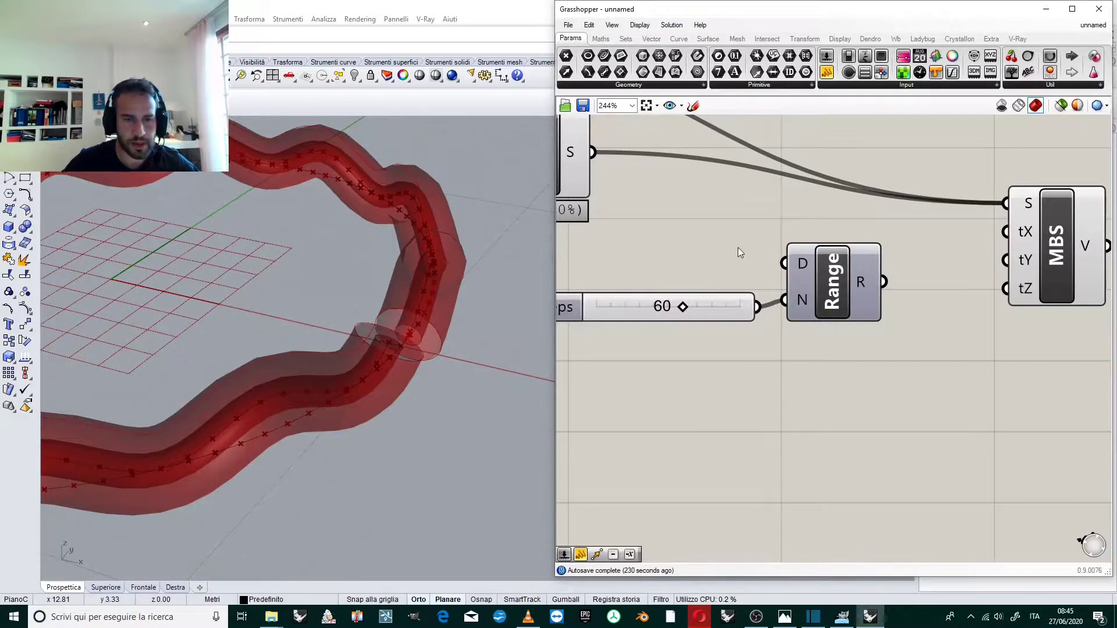
Step: Duplicate the Range with its Steps slider below the original and set the copy's steps to 5
{"action": "scroll", "coordinate": [737, 246], "scroll_direction": "down", "scroll_amount": 3}
{"action": "scroll", "coordinate": [672, 283], "scroll_direction": "up", "scroll_amount": 2}
{"action": "left_click_drag", "start_coordinate": [888, 334], "coordinate": [756, 262]}
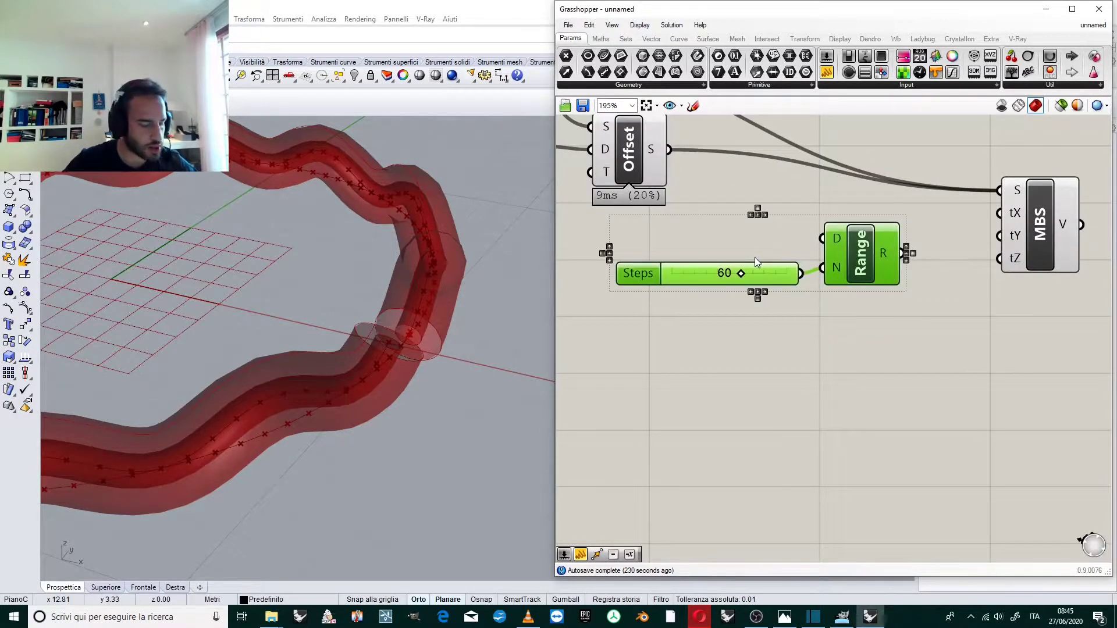
{"action": "left_click_drag", "start_coordinate": [850, 260], "coordinate": [857, 354], "text": "alt"}
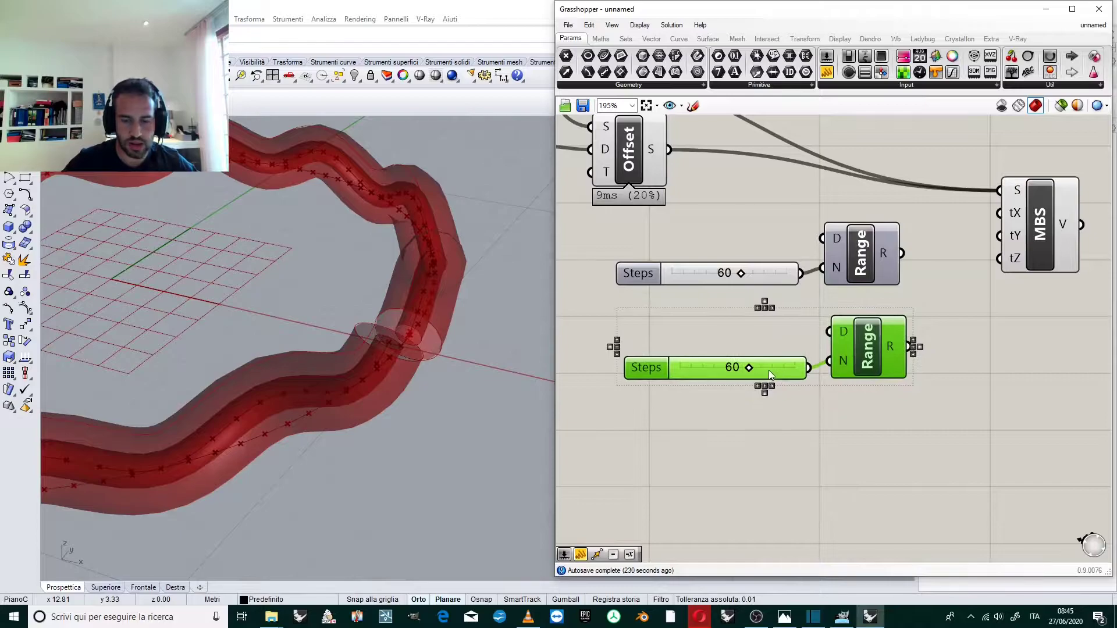
{"action": "left_click_drag", "start_coordinate": [748, 371], "coordinate": [685, 368]}
{"action": "left_click", "coordinate": [736, 334]}
Step: Duplicate the 5-step Range and its slider below and set the new copy's steps to 3
{"action": "left_click_drag", "start_coordinate": [946, 322], "coordinate": [737, 400]}
{"action": "left_click_drag", "start_coordinate": [864, 348], "coordinate": [868, 442], "text": "alt"}
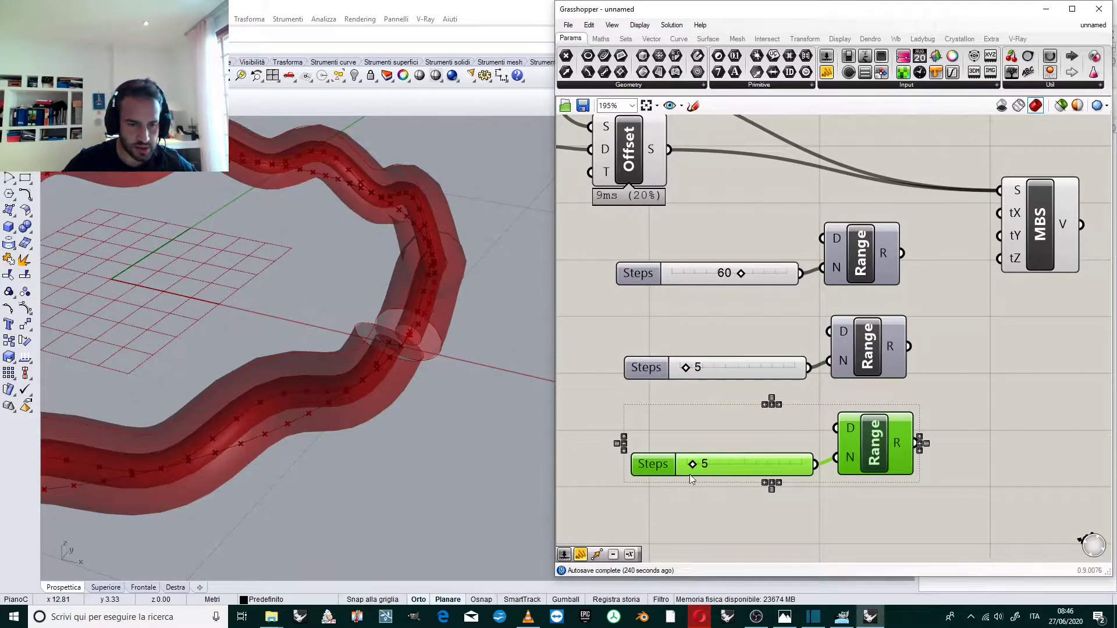
{"action": "left_click_drag", "start_coordinate": [696, 467], "coordinate": [693, 463]}
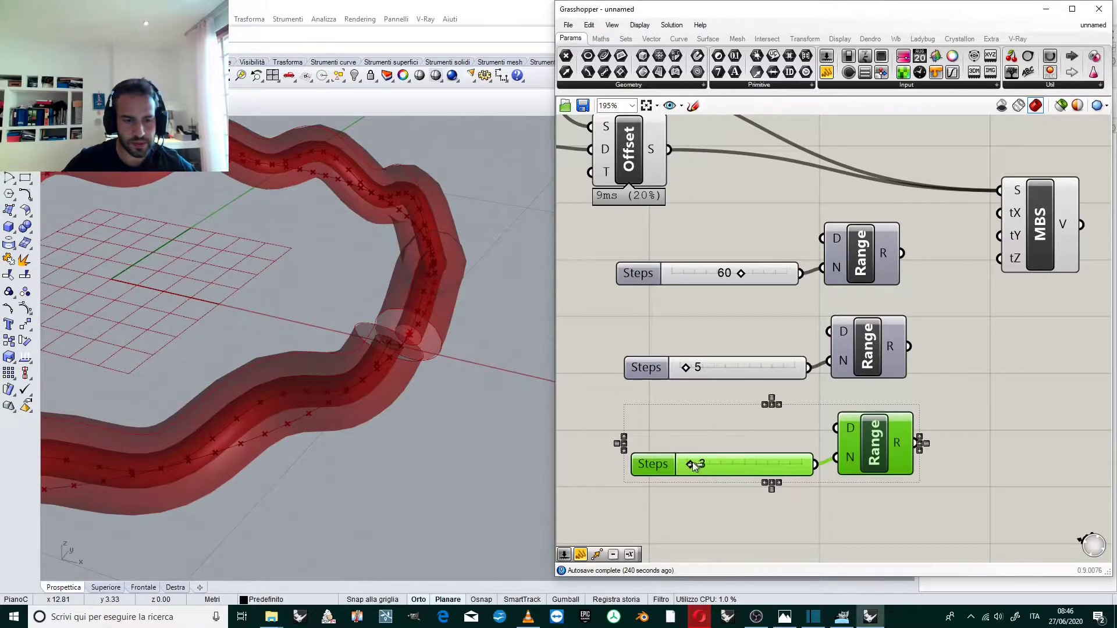
{"action": "left_click", "coordinate": [671, 390]}
Step: Connect the 60-step Range to MBS's tX input, the 5-step Range to tY, and the 3-step Range to tZ
{"action": "scroll", "coordinate": [671, 389], "scroll_direction": "down", "scroll_amount": 2}
{"action": "scroll", "coordinate": [777, 310], "scroll_direction": "up", "scroll_amount": 2}
{"action": "scroll", "coordinate": [814, 290], "scroll_direction": "down", "scroll_amount": 1}
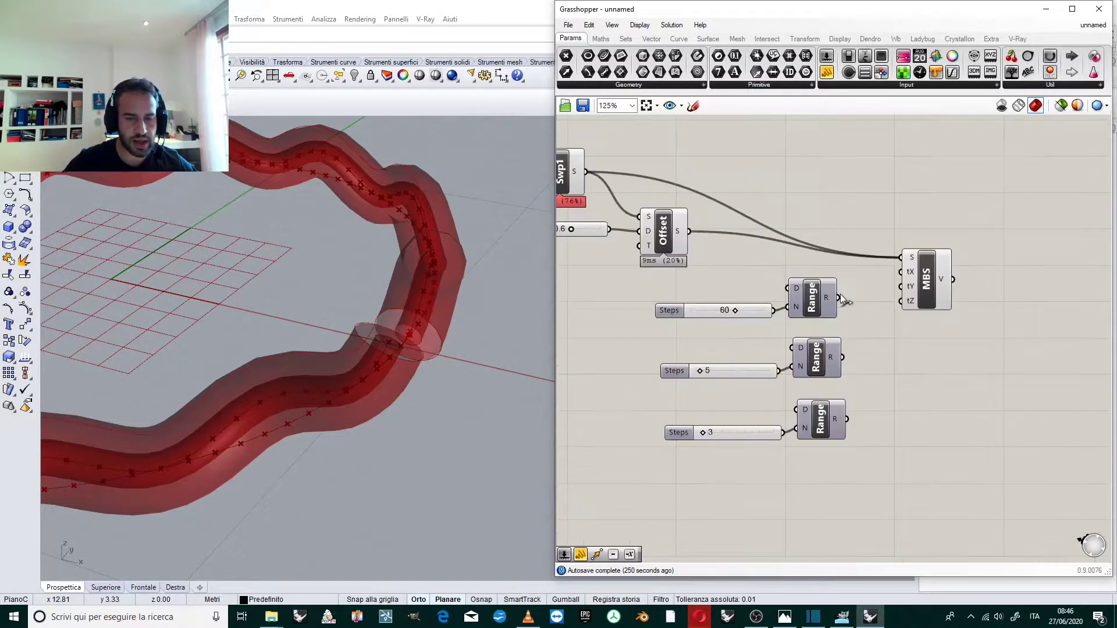
{"action": "left_click_drag", "start_coordinate": [849, 295], "coordinate": [928, 261]}
{"action": "left_click_drag", "start_coordinate": [853, 368], "coordinate": [938, 283]}
{"action": "left_click_drag", "start_coordinate": [859, 444], "coordinate": [930, 297]}
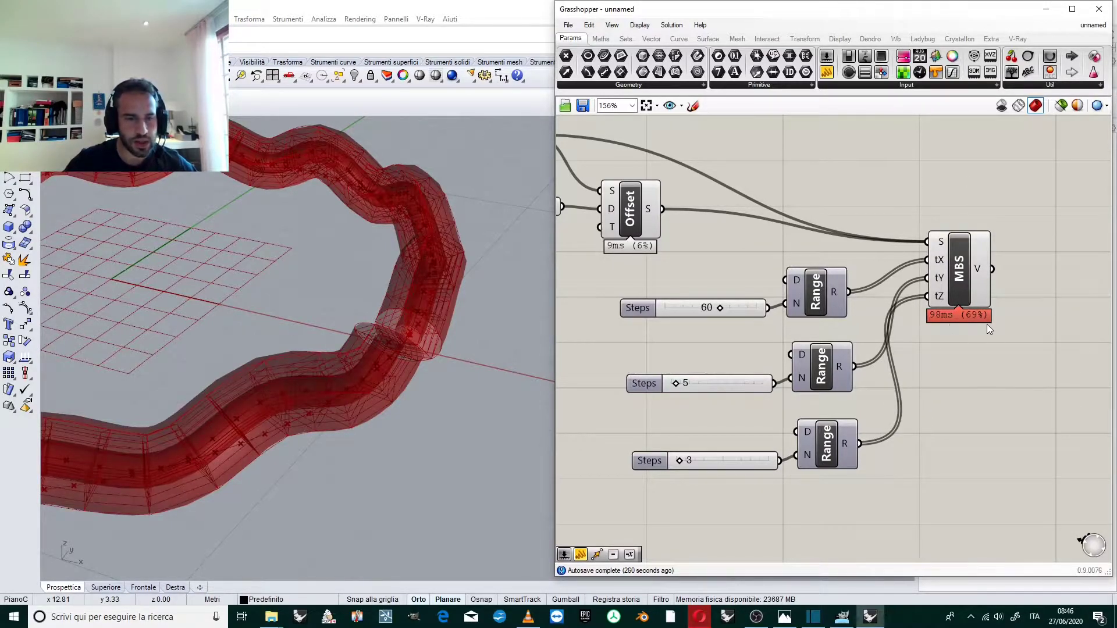
{"action": "scroll", "coordinate": [983, 326], "scroll_direction": "down", "scroll_amount": 5}
{"action": "scroll", "coordinate": [890, 224], "scroll_direction": "down", "scroll_amount": 1}
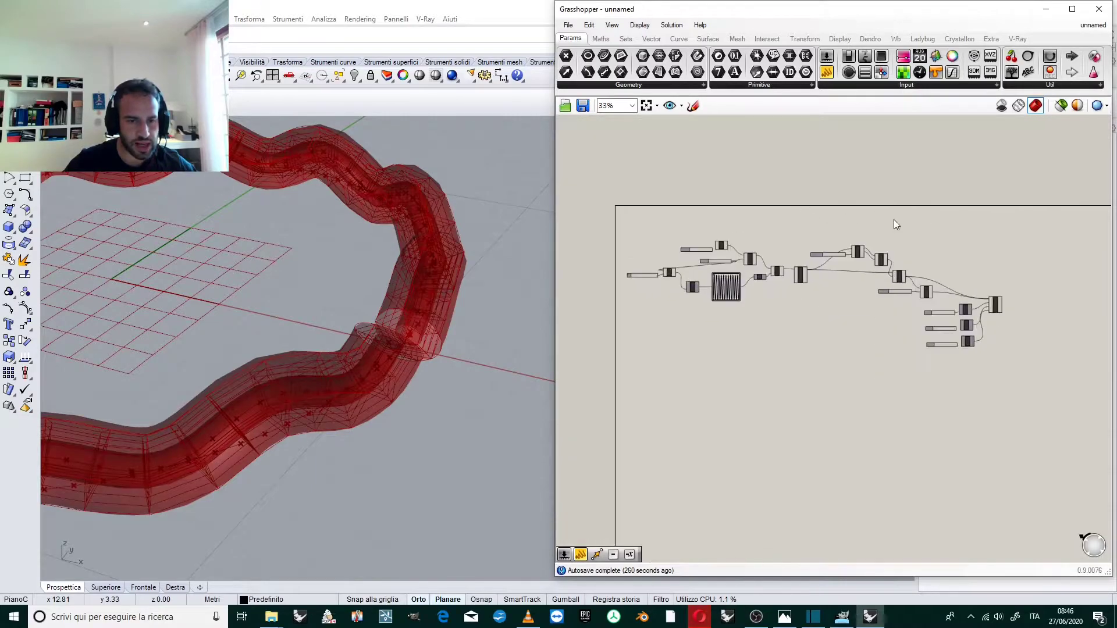
Step: Turn off the preview of all components upstream of the three Ranges, from the first slider through the offset surface
{"action": "left_click_drag", "start_coordinate": [902, 256], "coordinate": [634, 307]}
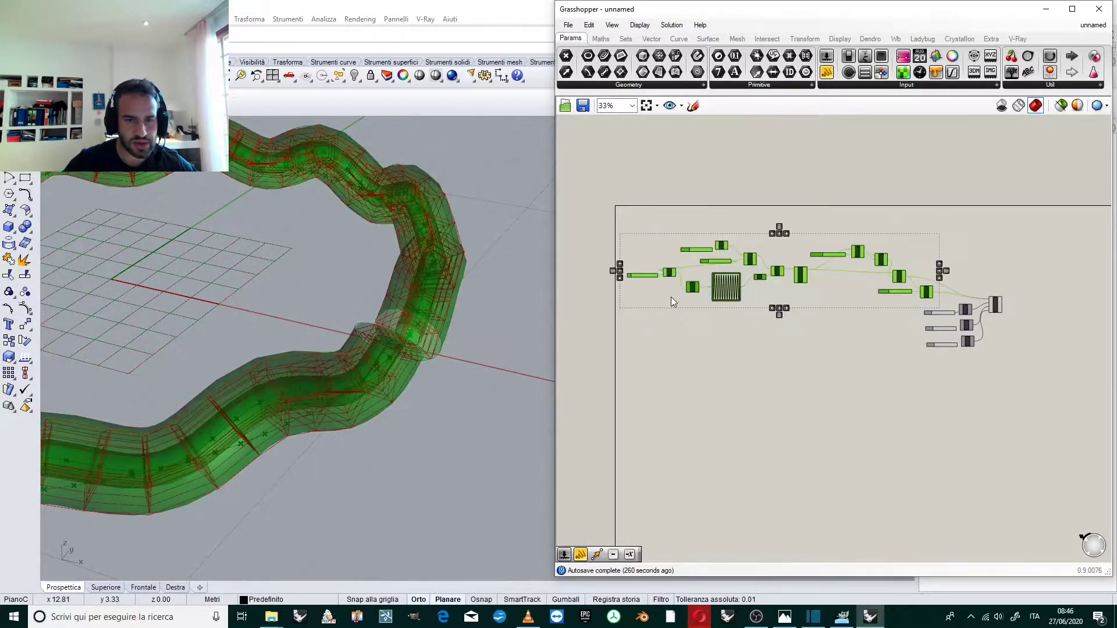
{"action": "middle_click", "coordinate": [673, 296]}
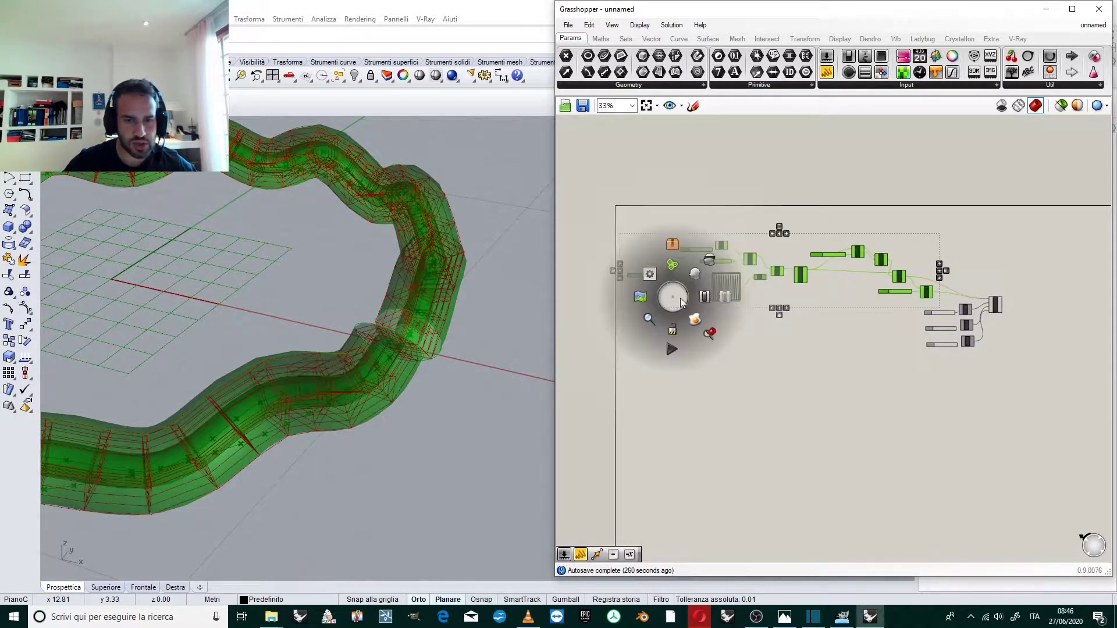
{"action": "left_click", "coordinate": [709, 264]}
{"action": "left_click", "coordinate": [832, 359]}
Step: Examine the voxel cells along the ring and at its open ends, and check the contents of MBS's Voxels output
{"action": "right_click_drag", "start_coordinate": [428, 385], "coordinate": [348, 256]}
{"action": "scroll", "coordinate": [347, 261], "scroll_direction": "up", "scroll_amount": 2}
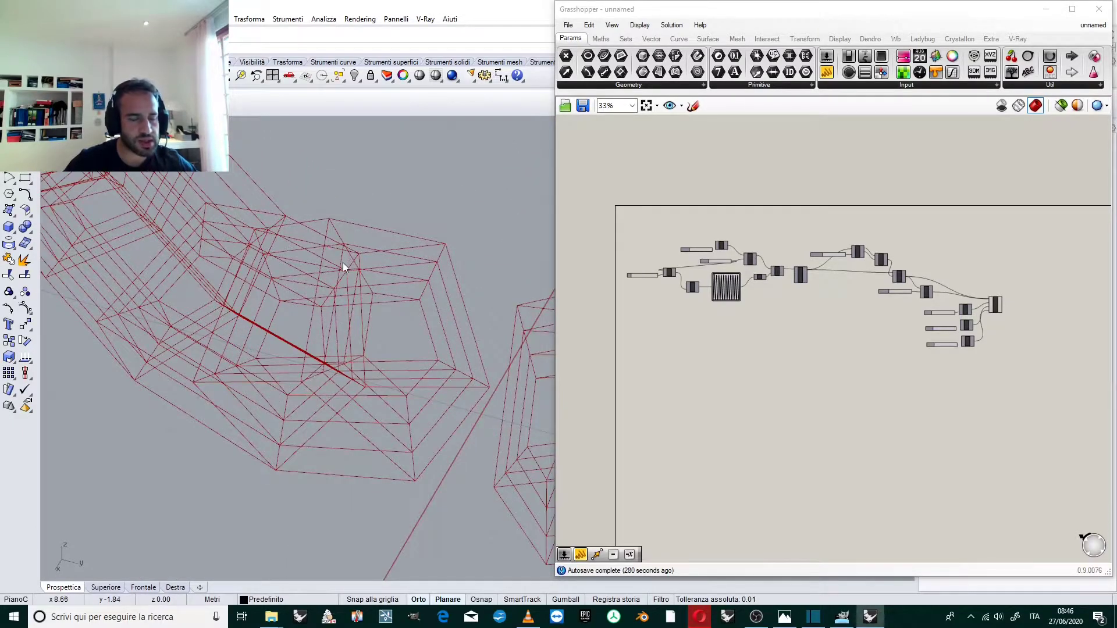
{"action": "scroll", "coordinate": [343, 264], "scroll_direction": "up", "scroll_amount": 2}
{"action": "scroll", "coordinate": [339, 243], "scroll_direction": "down", "scroll_amount": 8}
{"action": "right_click_drag", "start_coordinate": [338, 243], "coordinate": [421, 299]}
{"action": "scroll", "coordinate": [488, 315], "scroll_direction": "up", "scroll_amount": 2}
{"action": "left_click", "coordinate": [996, 304]}
{"action": "scroll", "coordinate": [997, 306], "scroll_direction": "up", "scroll_amount": 6}
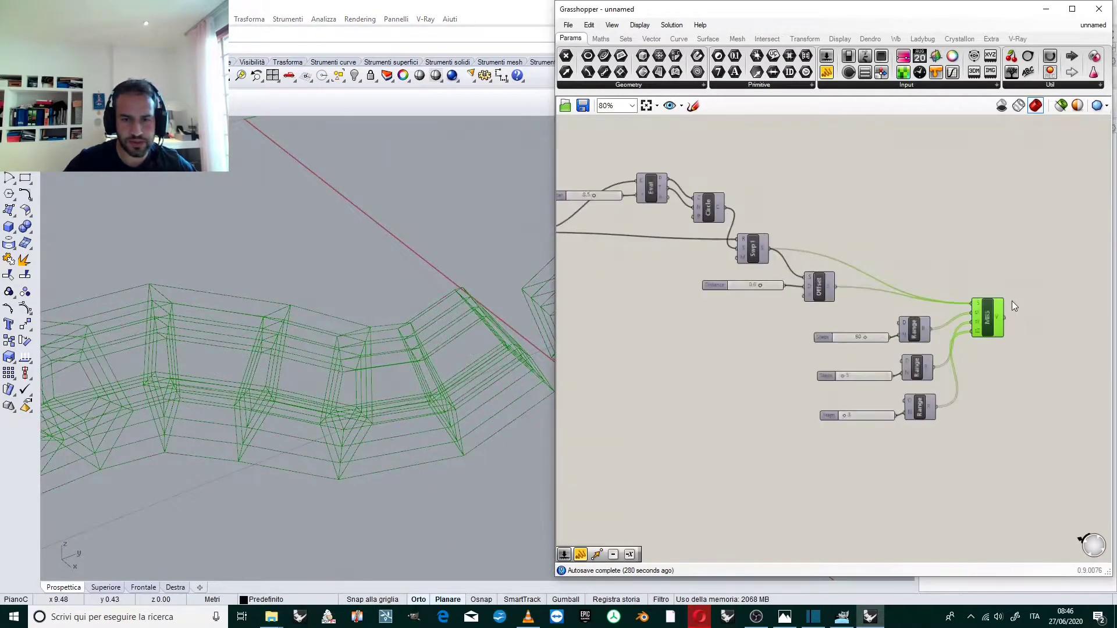
{"action": "mouse_move", "coordinate": [992, 337]}
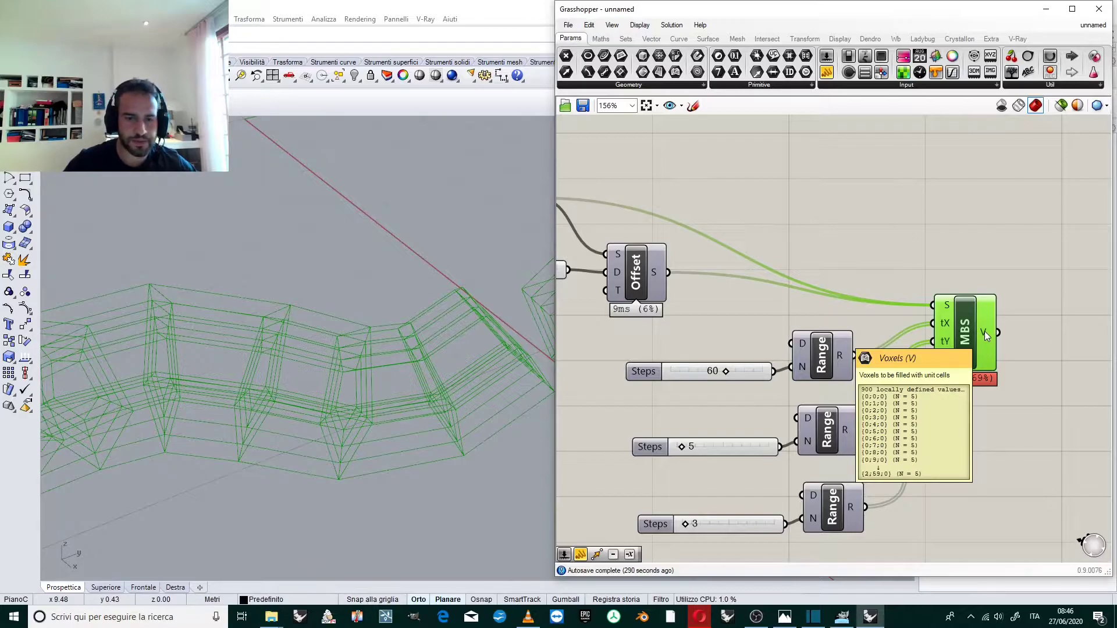
{"action": "scroll", "coordinate": [401, 376], "scroll_direction": "down", "scroll_amount": 8}
{"action": "right_click_drag", "start_coordinate": [401, 377], "coordinate": [326, 381]}
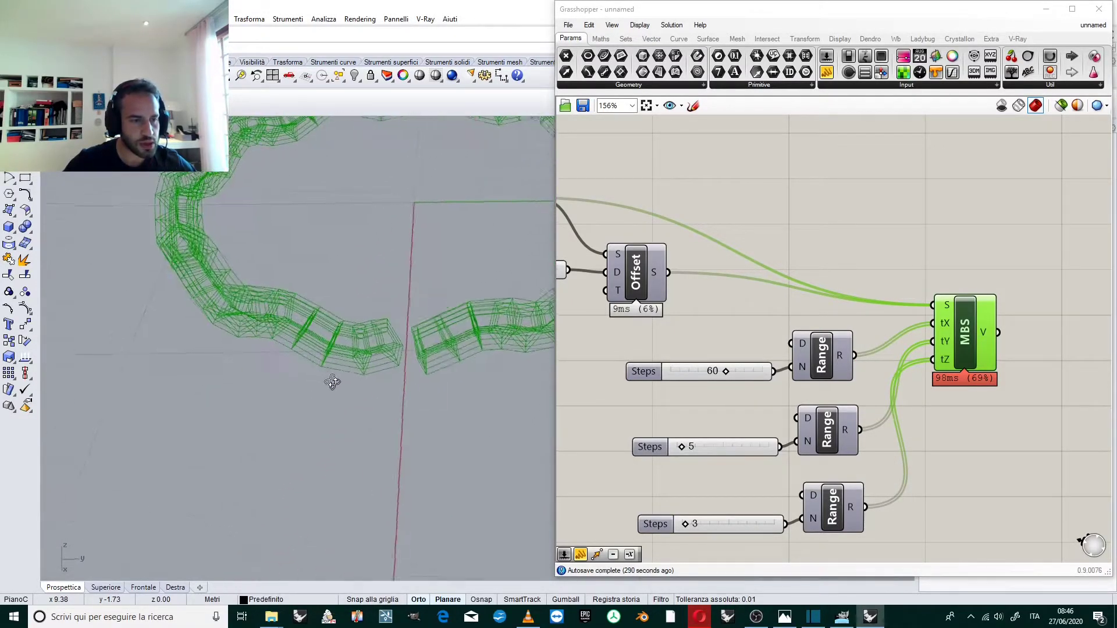
{"action": "scroll", "coordinate": [370, 334], "scroll_direction": "up", "scroll_amount": 5}
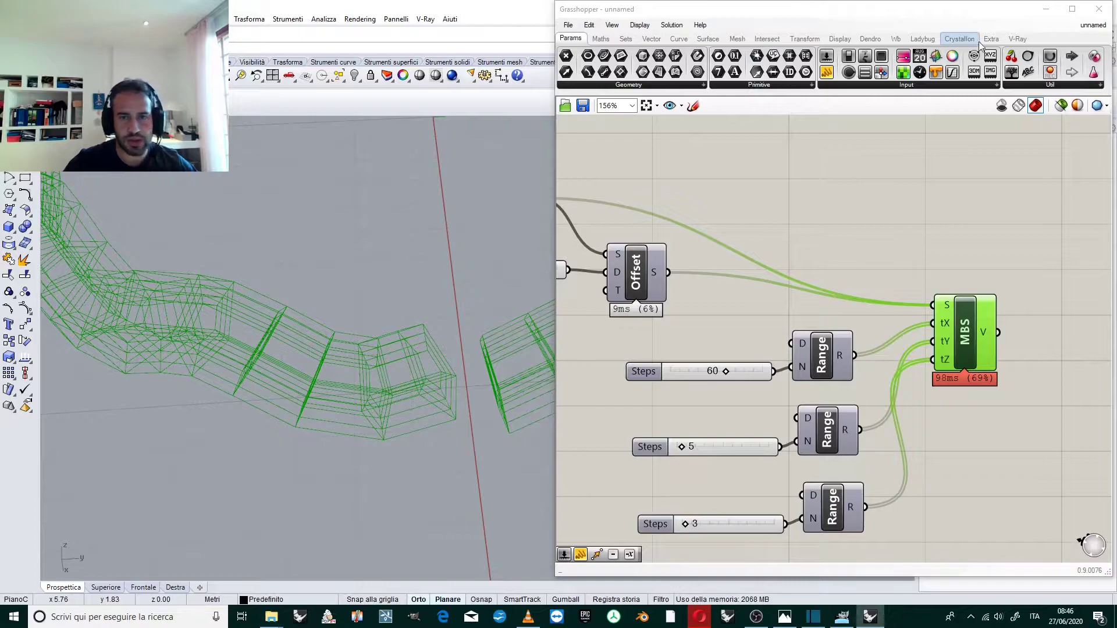
{"action": "left_click", "coordinate": [957, 40]}
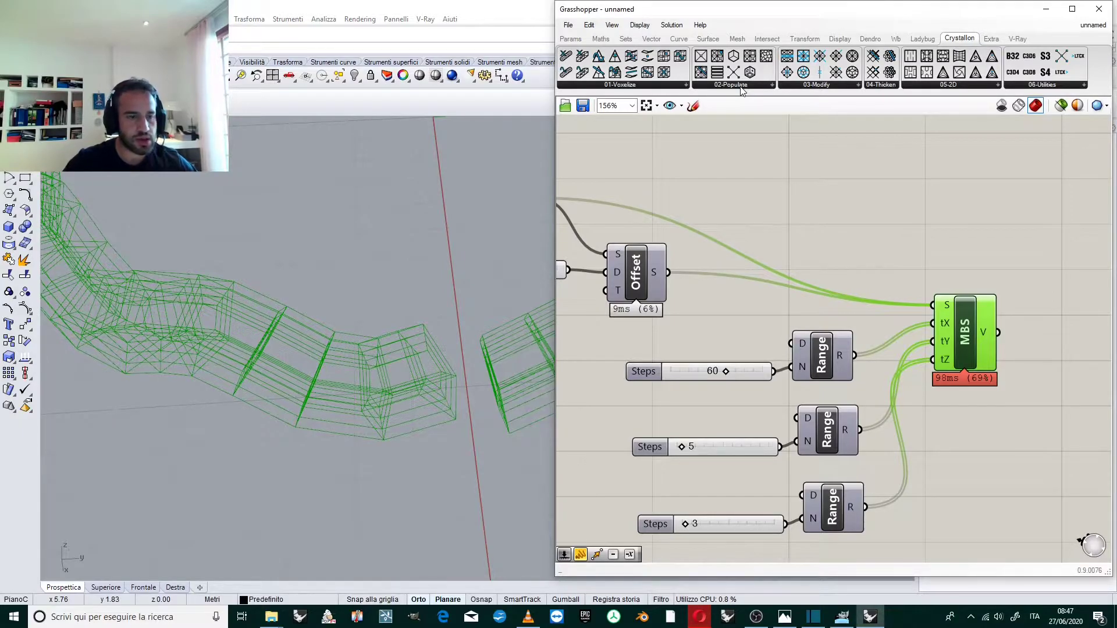
{"action": "right_click_drag", "start_coordinate": [524, 285], "coordinate": [358, 373]}
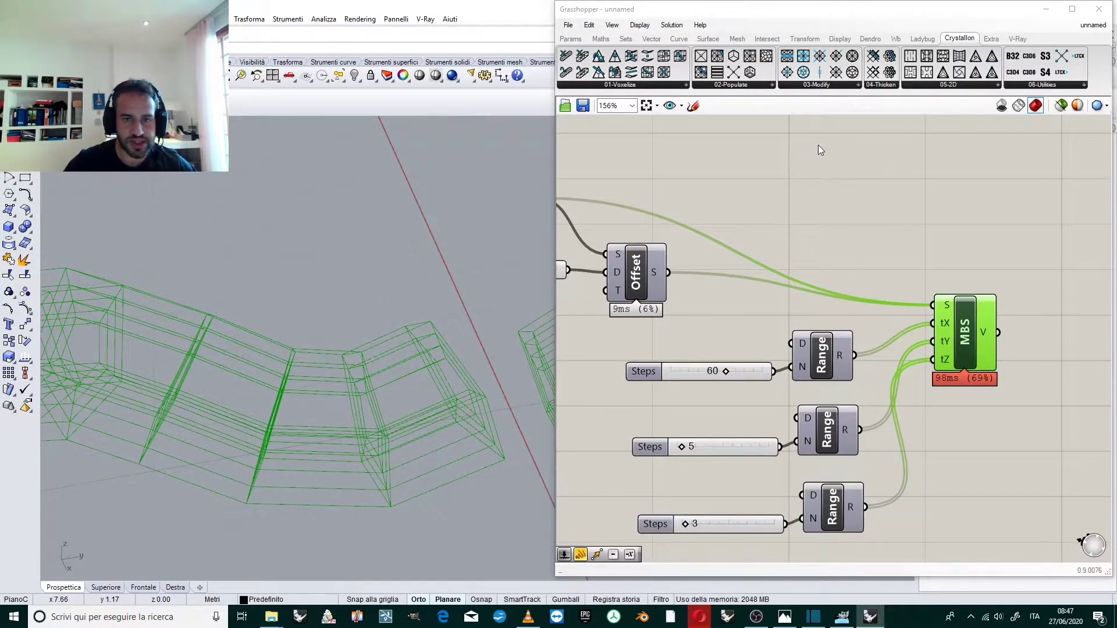
{"action": "right_click_drag", "start_coordinate": [416, 327], "coordinate": [472, 284]}
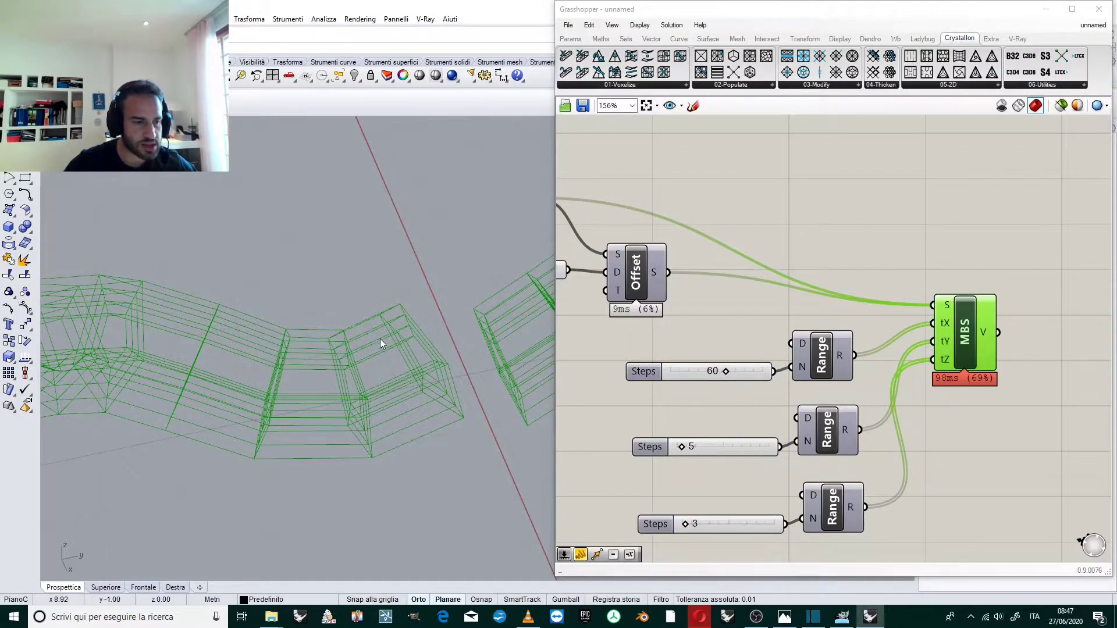
{"action": "scroll", "coordinate": [391, 344], "scroll_direction": "down", "scroll_amount": 12}
{"action": "scroll", "coordinate": [396, 346], "scroll_direction": "up", "scroll_amount": 5}
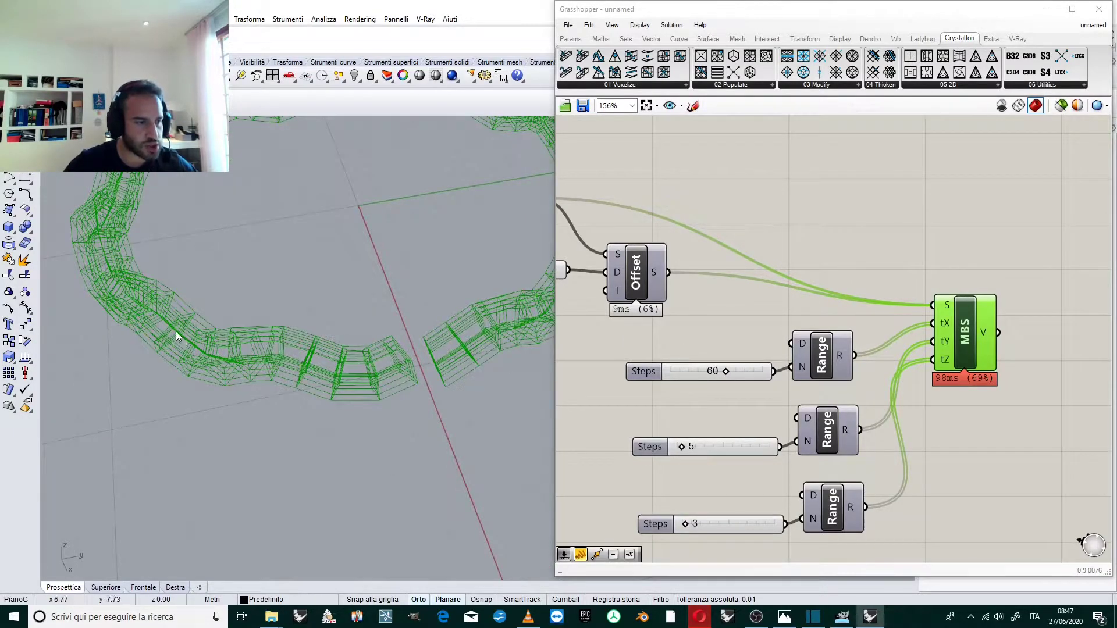
Step: Set the Steps slider feeding MBS's tX Range to 59
{"action": "mouse_move", "coordinate": [723, 371]}
{"action": "left_mouse_down"}
{"action": "mouse_move", "coordinate": [697, 371]}
{"action": "mouse_move", "coordinate": [721, 371]}
{"action": "left_mouse_up"}
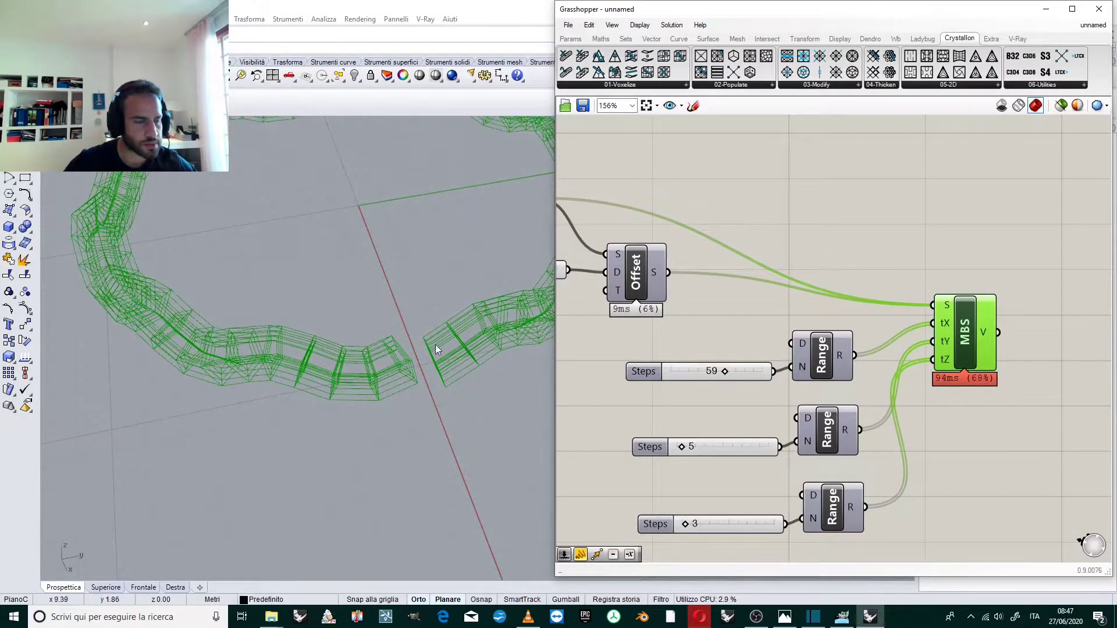
{"action": "scroll", "coordinate": [473, 355], "scroll_direction": "down", "scroll_amount": 5}
{"action": "scroll", "coordinate": [429, 391], "scroll_direction": "up", "scroll_amount": 5}
{"action": "scroll", "coordinate": [441, 298], "scroll_direction": "up", "scroll_amount": 2}
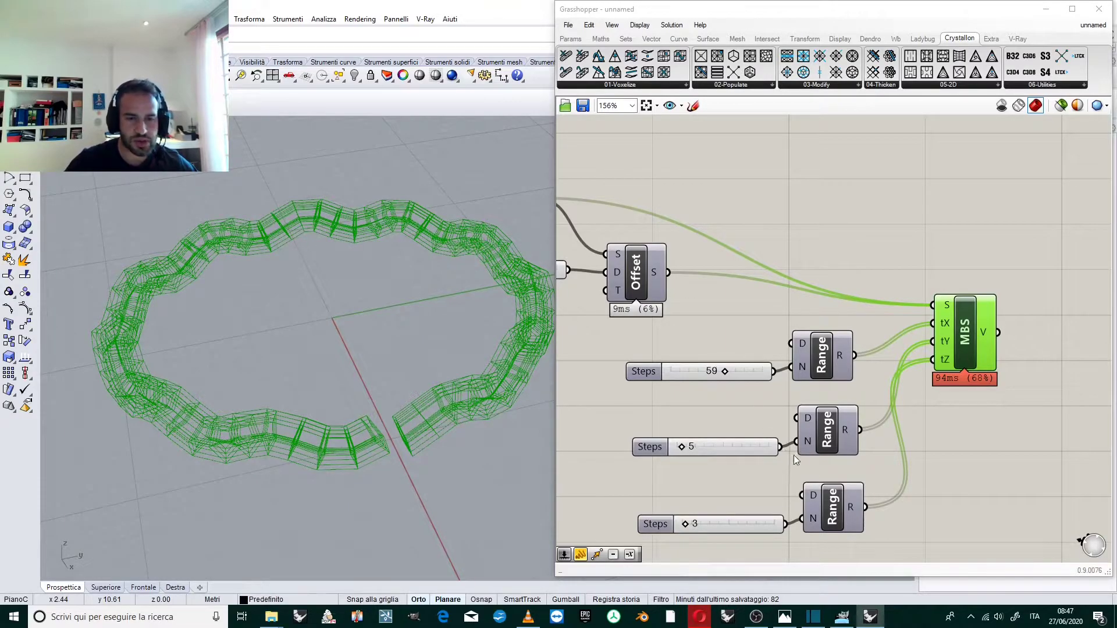
{"action": "scroll", "coordinate": [355, 390], "scroll_direction": "up", "scroll_amount": 10}
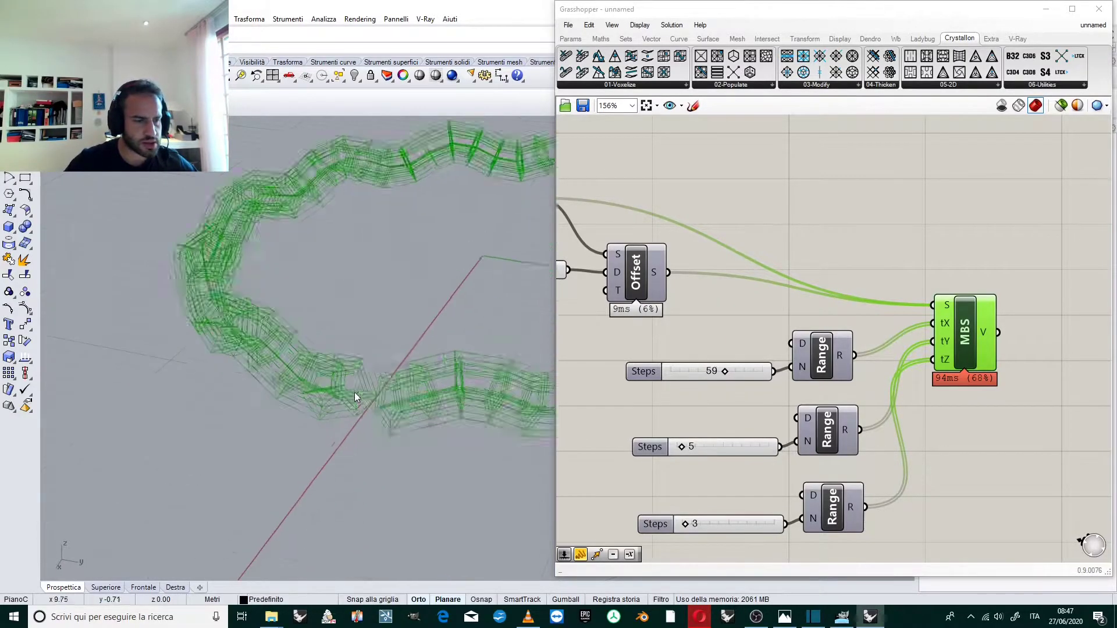
{"action": "scroll", "coordinate": [349, 400], "scroll_direction": "up", "scroll_amount": 6}
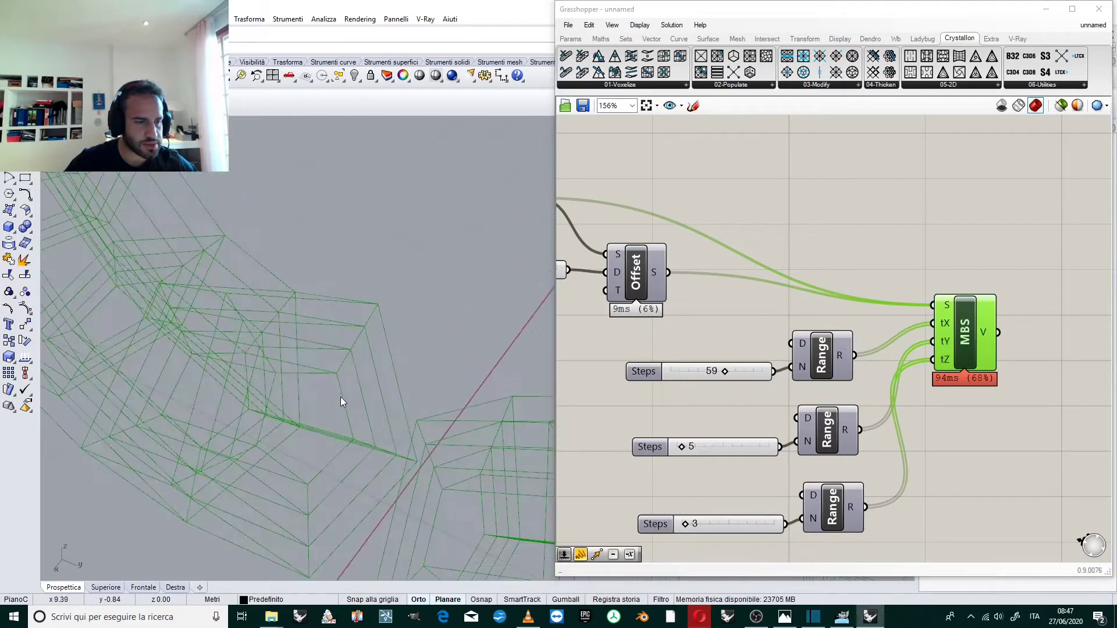
Step: Set the Steps slider feeding MBS's tY Range to 15 to divide the tube more finely around its section
{"action": "left_click_drag", "start_coordinate": [684, 448], "coordinate": [693, 446]}
{"action": "right_click_drag", "start_coordinate": [261, 382], "coordinate": [399, 337]}
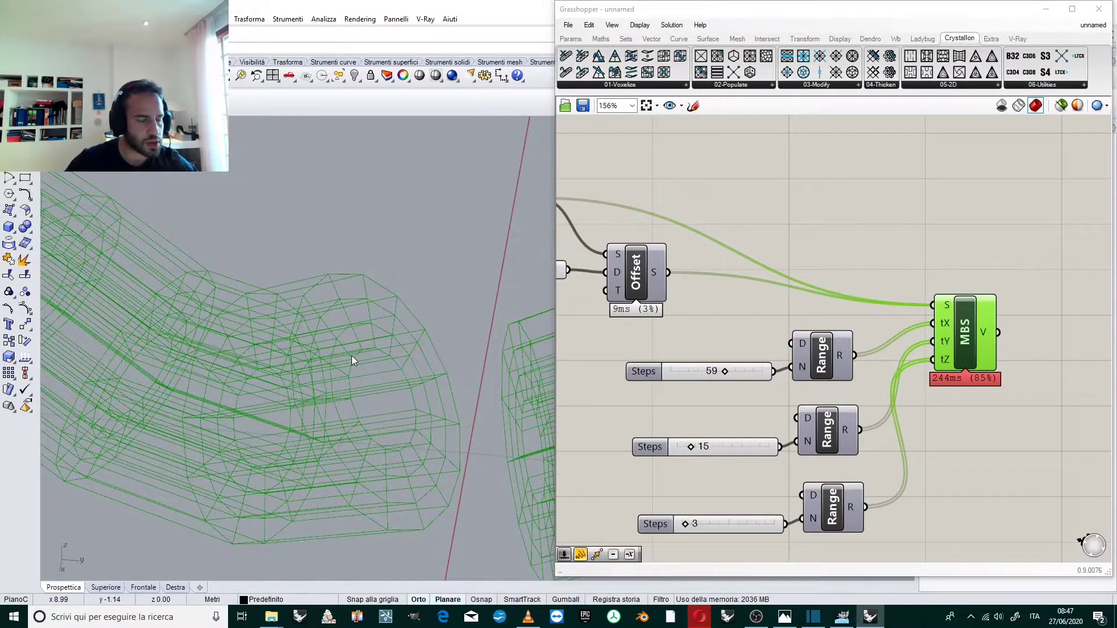
{"action": "scroll", "coordinate": [337, 337], "scroll_direction": "down", "scroll_amount": 5}
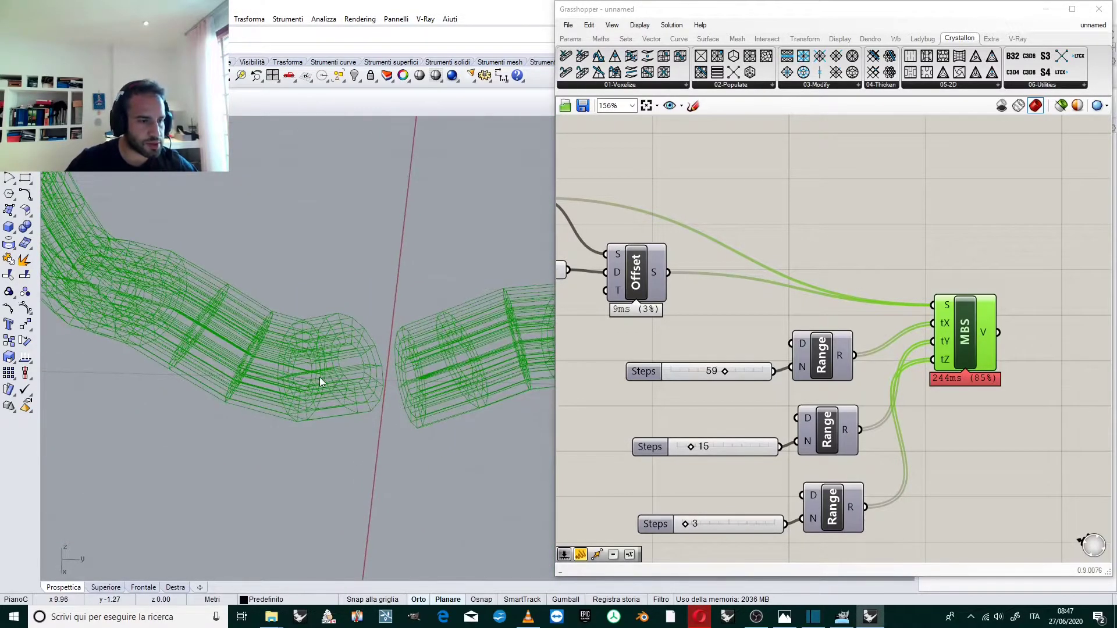
{"action": "right_click_drag", "start_coordinate": [294, 382], "coordinate": [336, 364]}
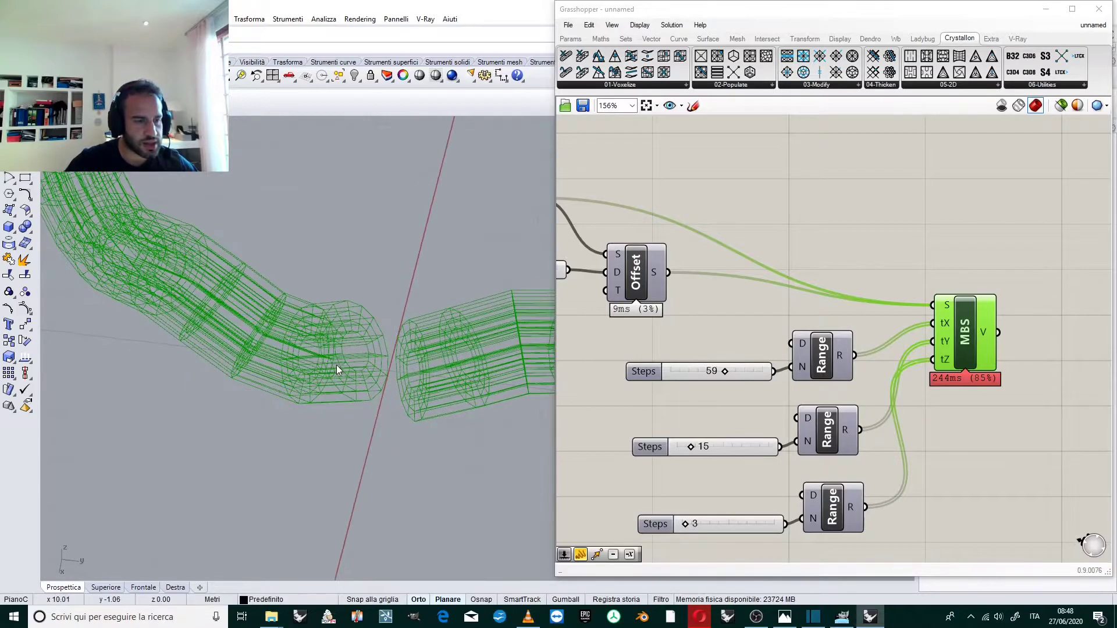
{"action": "scroll", "coordinate": [337, 364], "scroll_direction": "up", "scroll_amount": 4}
Step: Set the Steps slider feeding MBS's tZ Range to 2 and deselect MBS
{"action": "mouse_move", "coordinate": [685, 523]}
{"action": "left_mouse_down"}
{"action": "mouse_move", "coordinate": [696, 523]}
{"action": "mouse_move", "coordinate": [687, 522]}
{"action": "left_mouse_up"}
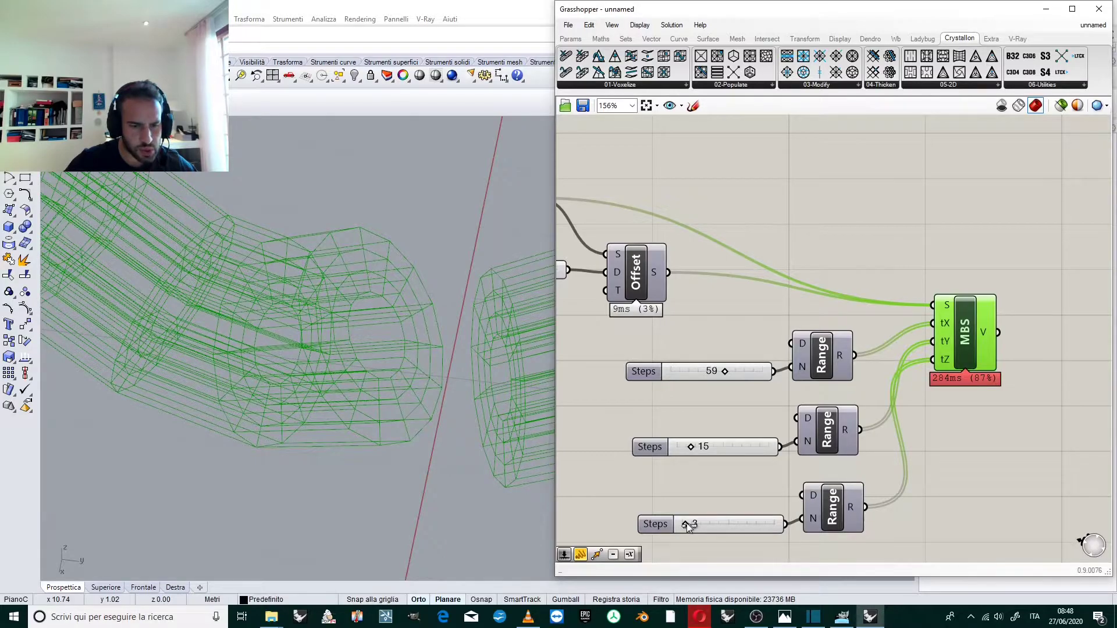
{"action": "left_click_drag", "start_coordinate": [687, 523], "coordinate": [686, 522]}
{"action": "right_click_drag", "start_coordinate": [364, 295], "coordinate": [361, 353]}
{"action": "scroll", "coordinate": [350, 375], "scroll_direction": "up", "scroll_amount": 2}
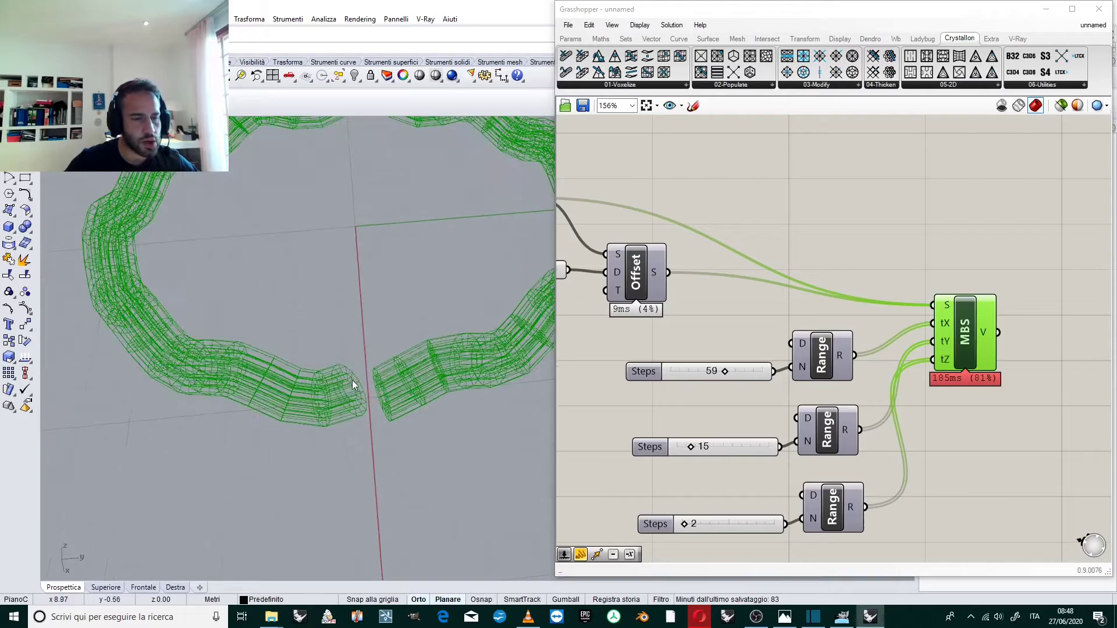
{"action": "left_click", "coordinate": [896, 234]}
Step: Add a Crystallon Cell Lattice Fill component to the right of MBS
{"action": "scroll", "coordinate": [808, 261], "scroll_direction": "down", "scroll_amount": 4}
{"action": "scroll", "coordinate": [902, 264], "scroll_direction": "up", "scroll_amount": 3}
{"action": "scroll", "coordinate": [871, 256], "scroll_direction": "up", "scroll_amount": 1}
{"action": "scroll", "coordinate": [864, 238], "scroll_direction": "down", "scroll_amount": 2}
{"action": "scroll", "coordinate": [896, 239], "scroll_direction": "up", "scroll_amount": 4}
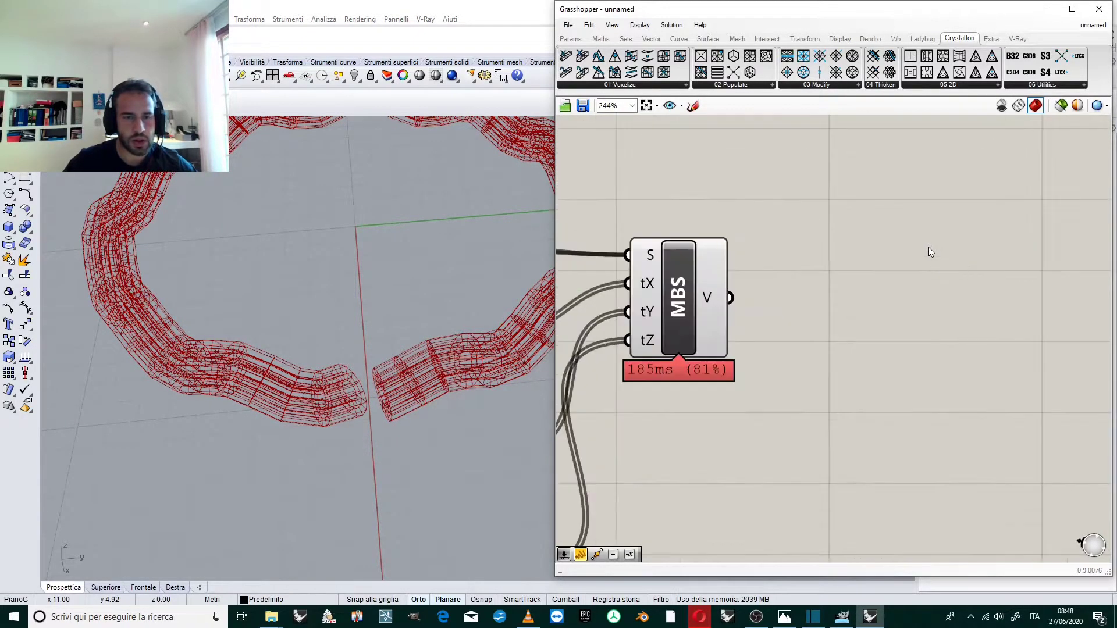
{"action": "left_click", "coordinate": [742, 86]}
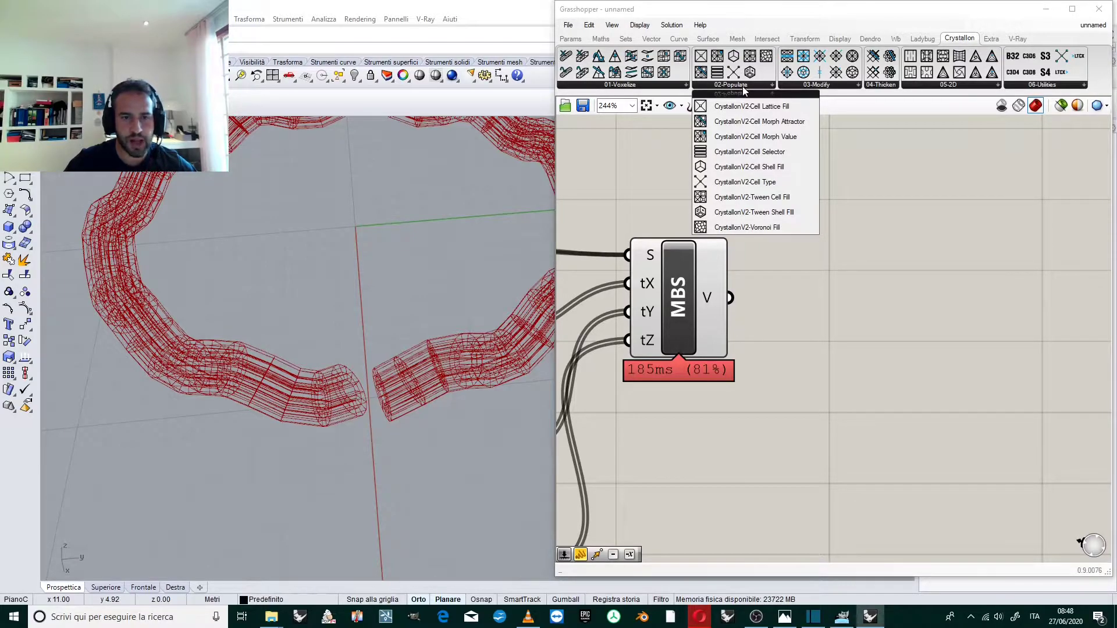
{"action": "left_click", "coordinate": [790, 109]}
{"action": "left_click", "coordinate": [843, 251]}
{"action": "left_click_drag", "start_coordinate": [846, 268], "coordinate": [890, 322]}
{"action": "left_click", "coordinate": [853, 212]}
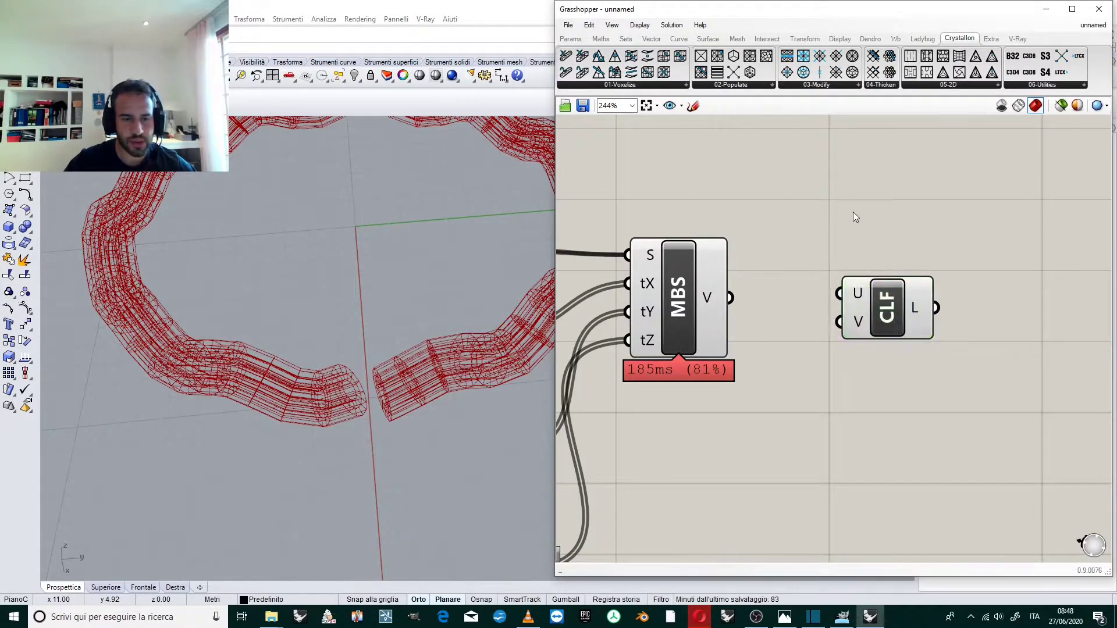
Step: Connect MBS's V output to the V input of CLF and shift CLF slightly up and away from MBS
{"action": "mouse_move", "coordinate": [856, 293]}
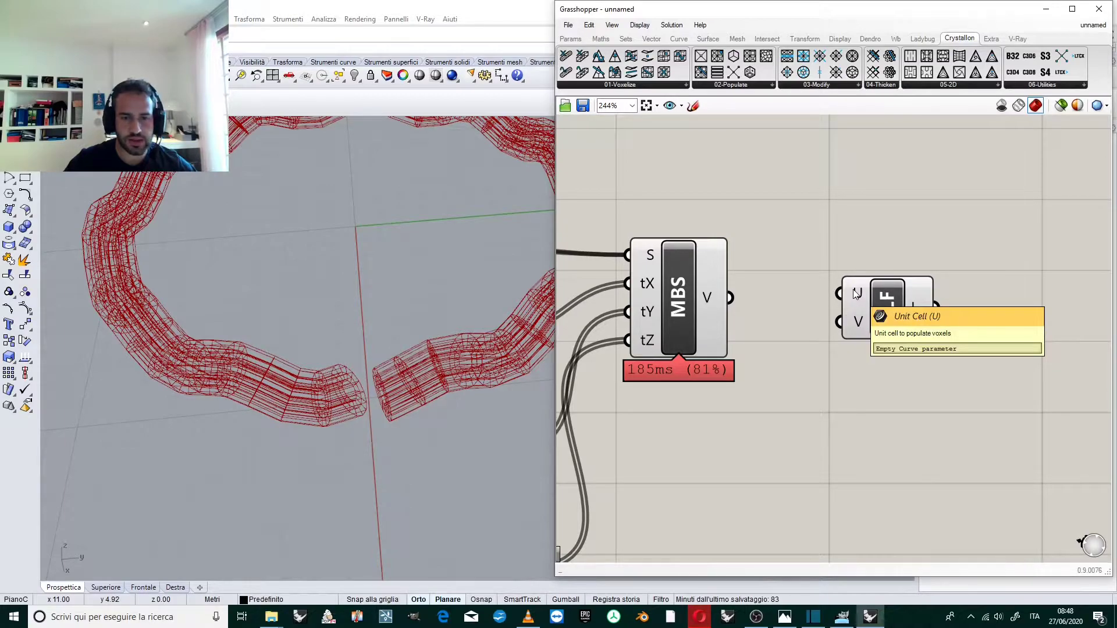
{"action": "mouse_move", "coordinate": [722, 301]}
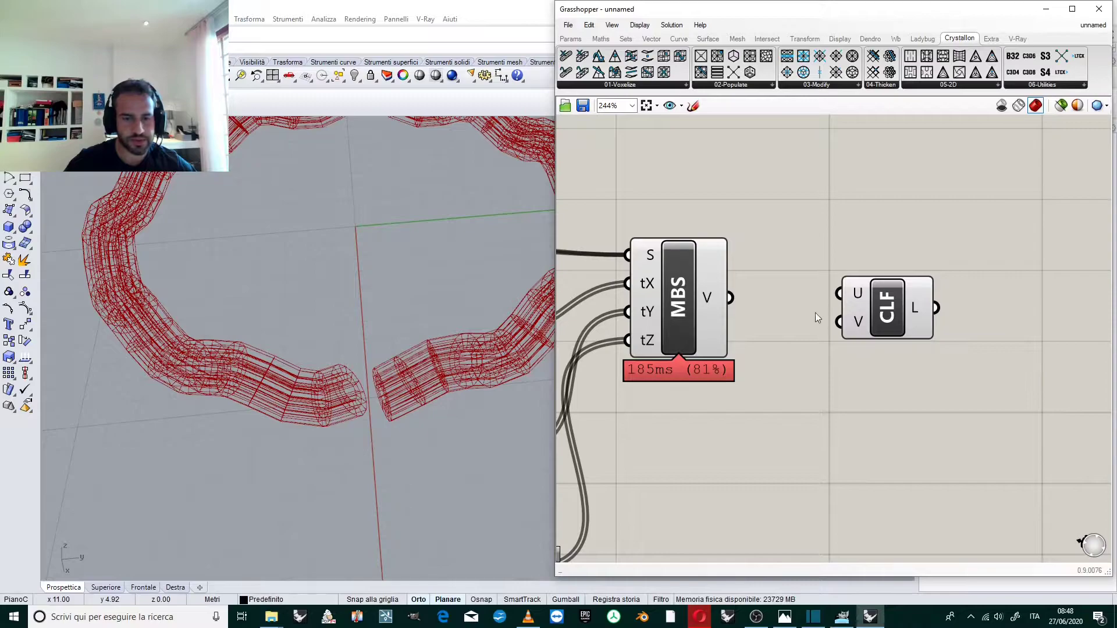
{"action": "mouse_move", "coordinate": [859, 325]}
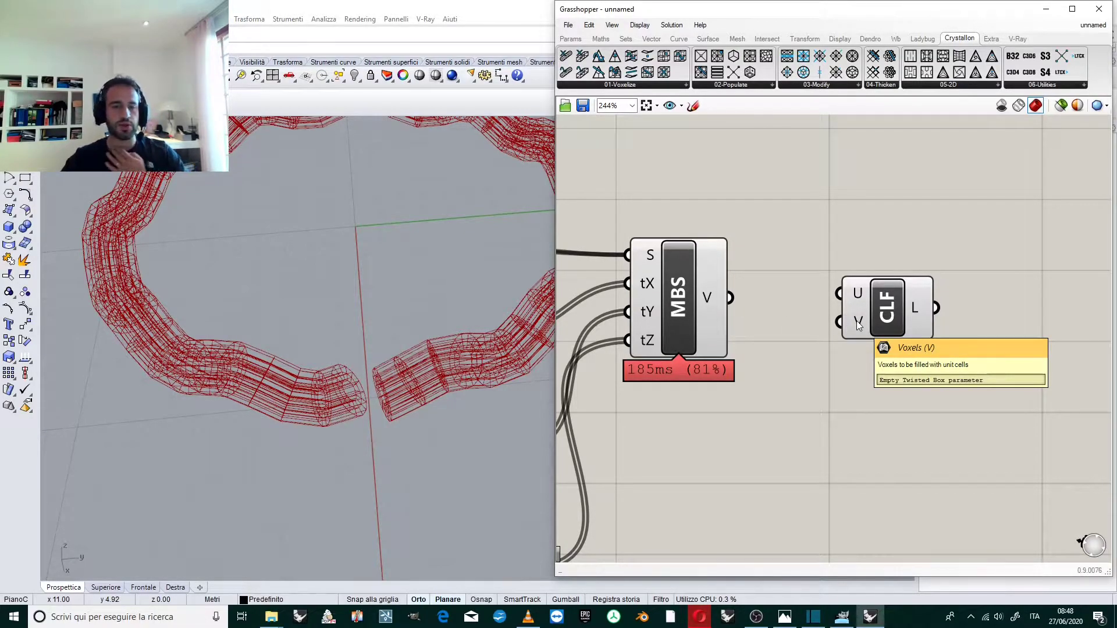
{"action": "left_click_drag", "start_coordinate": [731, 298], "coordinate": [920, 281]}
{"action": "scroll", "coordinate": [863, 333], "scroll_direction": "down", "scroll_amount": 2}
Step: Add Crystallon's Cell Type and Cell Selector components above CLF, with Cell Type placed to the right of the selector
{"action": "left_click", "coordinate": [747, 85]}
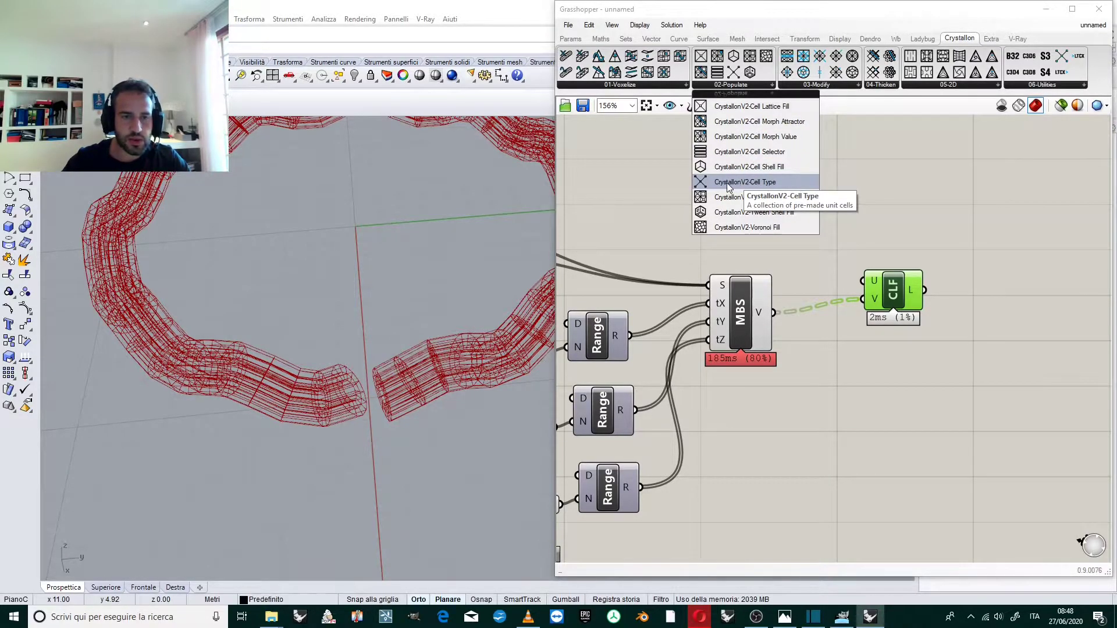
{"action": "left_click_drag", "start_coordinate": [737, 182], "coordinate": [822, 189]}
{"action": "scroll", "coordinate": [814, 189], "scroll_direction": "down", "scroll_amount": 1}
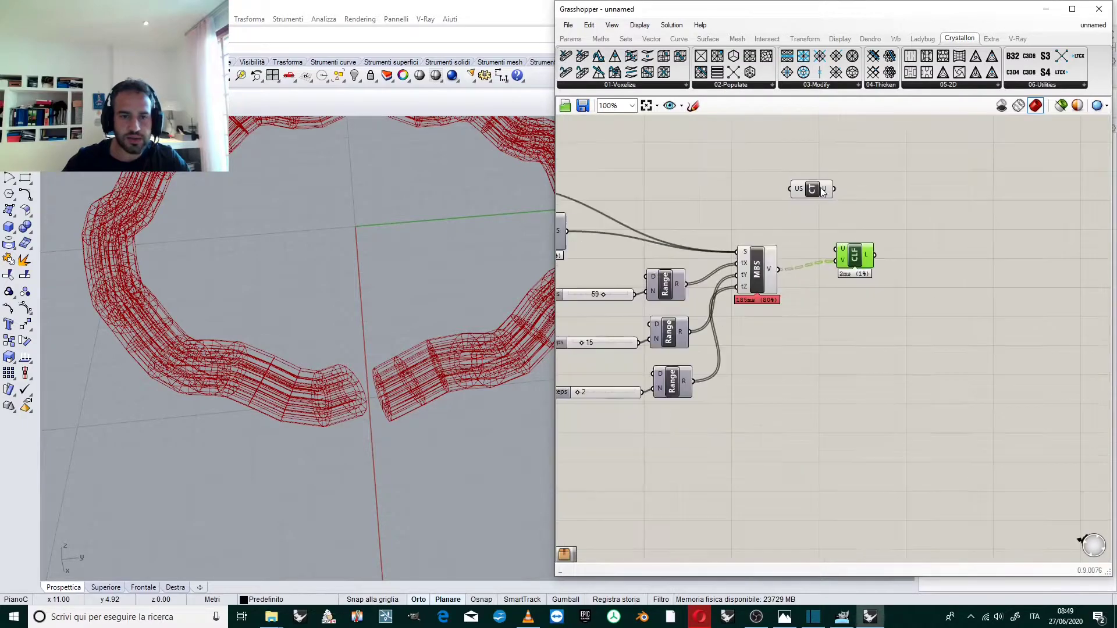
{"action": "scroll", "coordinate": [826, 195], "scroll_direction": "up", "scroll_amount": 2}
{"action": "left_click", "coordinate": [748, 85]}
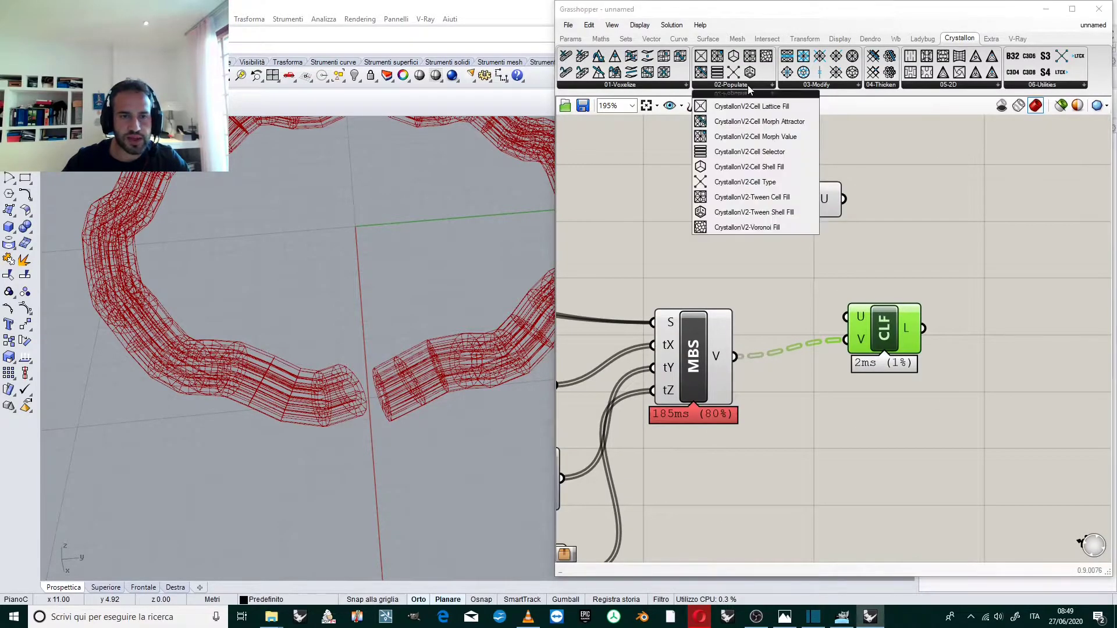
{"action": "left_click", "coordinate": [766, 153]}
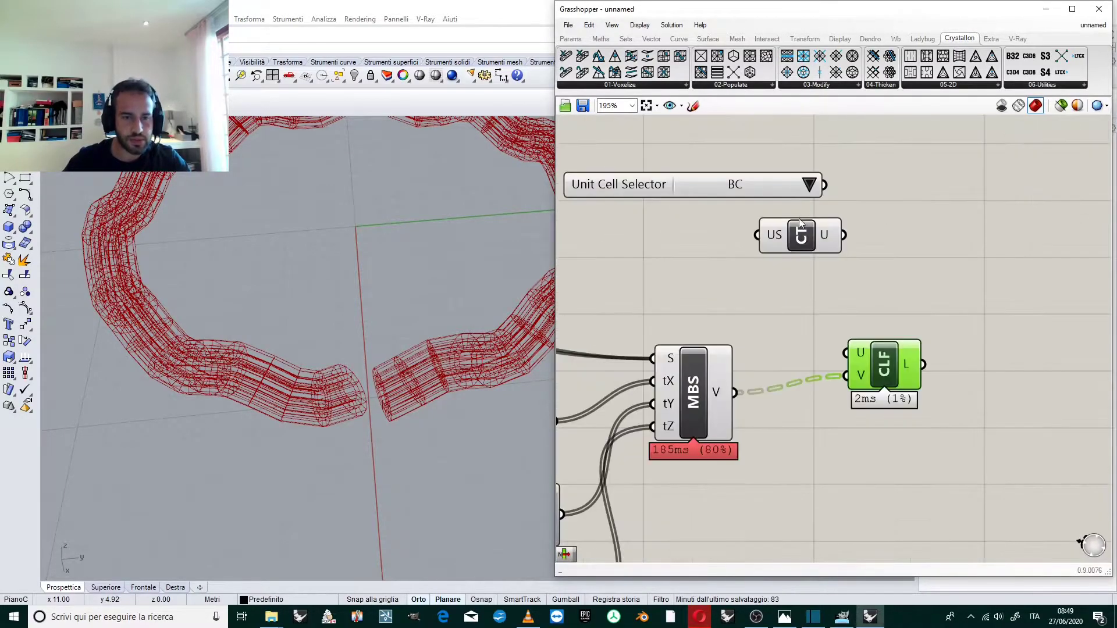
{"action": "left_click_drag", "start_coordinate": [798, 217], "coordinate": [887, 226]}
Step: Connect the Unit Cell Selector to Cell Type's US input and Cell Type's U output to CLF's U input, moving CLF further right
{"action": "left_click_drag", "start_coordinate": [825, 186], "coordinate": [857, 247]}
{"action": "left_click_drag", "start_coordinate": [933, 243], "coordinate": [1012, 370]}
{"action": "left_click", "coordinate": [884, 367]}
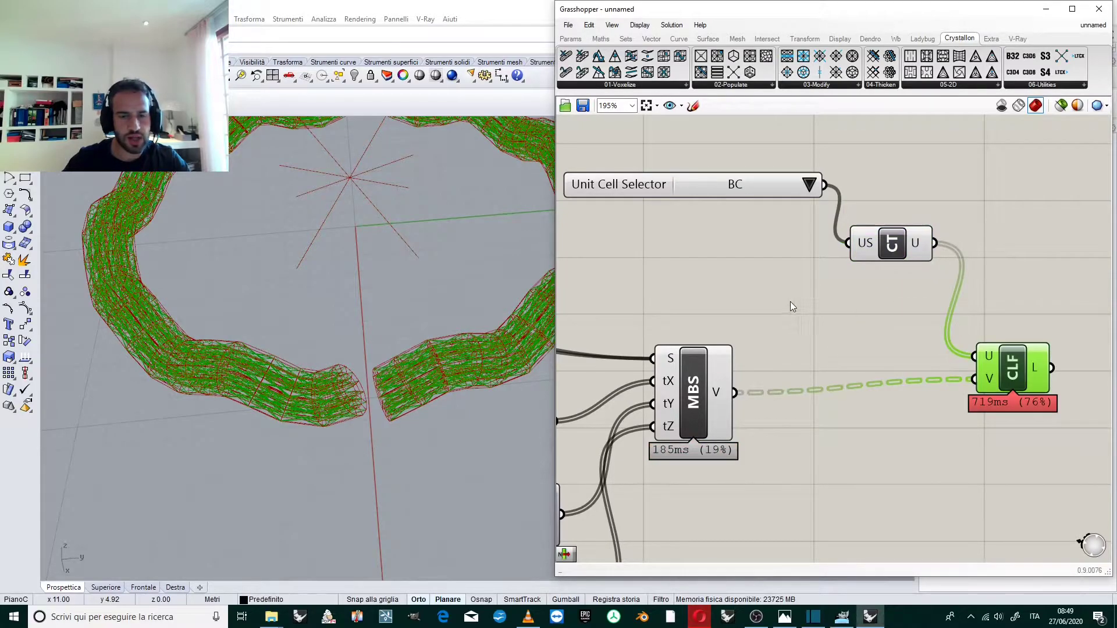
Step: Inspect the BC lattice filling the voxels up close at the ring's open ends, with the components deselected
{"action": "scroll", "coordinate": [802, 307], "scroll_direction": "down", "scroll_amount": 2}
{"action": "scroll", "coordinate": [350, 384], "scroll_direction": "up", "scroll_amount": 5}
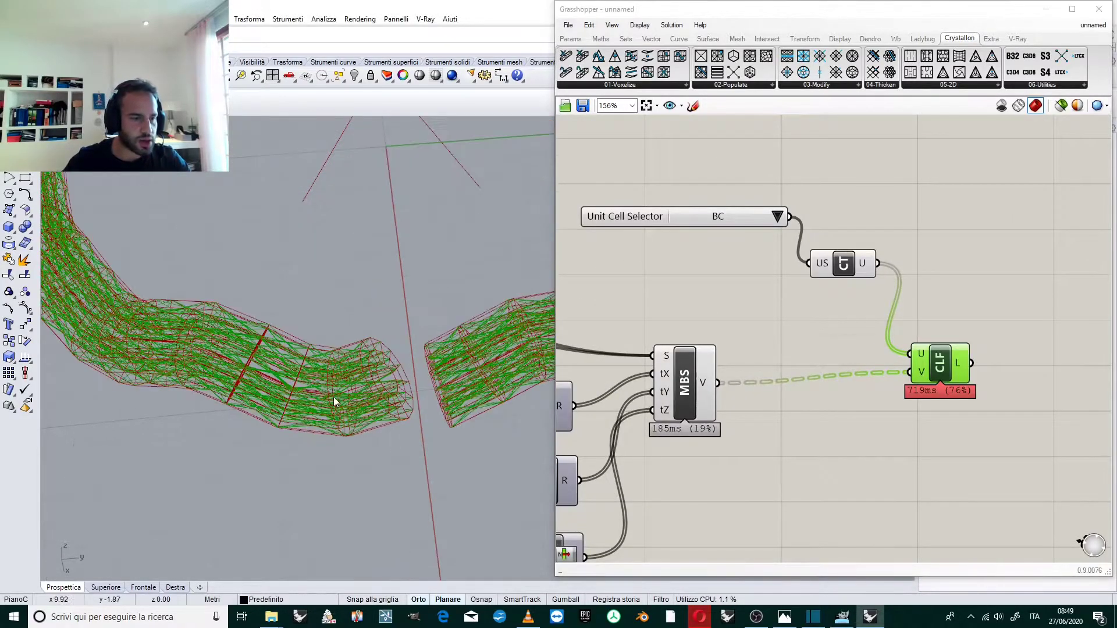
{"action": "scroll", "coordinate": [363, 371], "scroll_direction": "up", "scroll_amount": 5}
{"action": "right_click_drag", "start_coordinate": [389, 359], "coordinate": [352, 327]}
{"action": "scroll", "coordinate": [351, 327], "scroll_direction": "down", "scroll_amount": 5}
{"action": "scroll", "coordinate": [366, 311], "scroll_direction": "up", "scroll_amount": 4}
{"action": "mouse_move", "coordinate": [386, 240]}
{"action": "right_mouse_down"}
{"action": "mouse_move", "coordinate": [391, 249]}
{"action": "mouse_move", "coordinate": [372, 247]}
{"action": "right_mouse_up"}
{"action": "left_click", "coordinate": [750, 290]}
Step: Turn off the MBS component's preview so only the lattice cells are displayed in the viewport
{"action": "scroll", "coordinate": [755, 292], "scroll_direction": "down", "scroll_amount": 3}
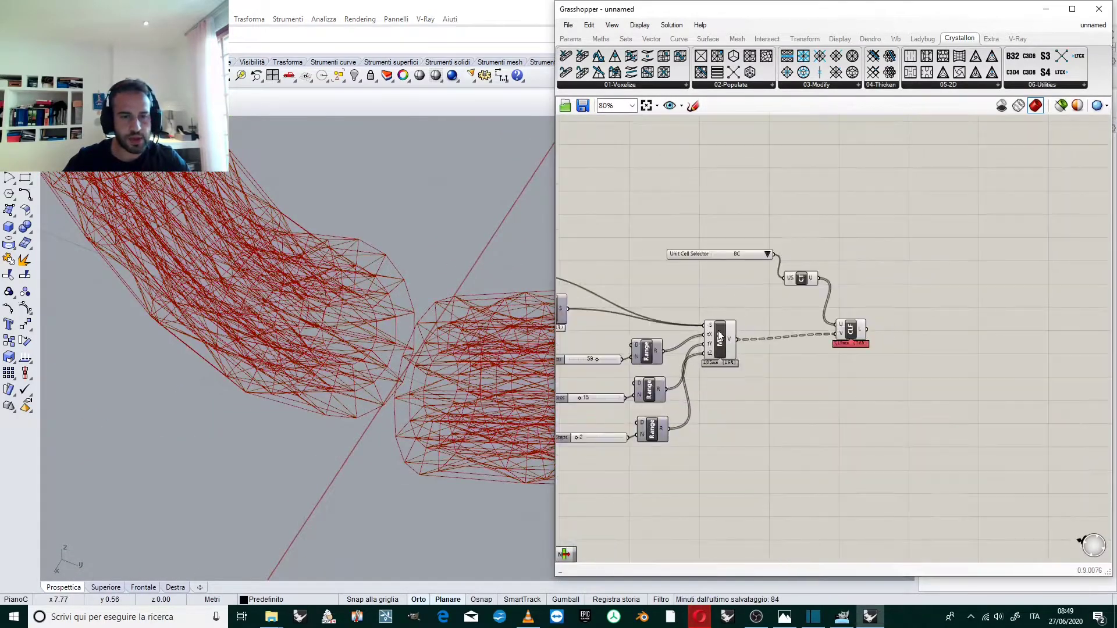
{"action": "scroll", "coordinate": [717, 331], "scroll_direction": "up", "scroll_amount": 3}
{"action": "left_click", "coordinate": [719, 333]}
{"action": "right_click", "coordinate": [718, 333]}
{"action": "left_click", "coordinate": [746, 299]}
{"action": "left_click", "coordinate": [722, 330]}
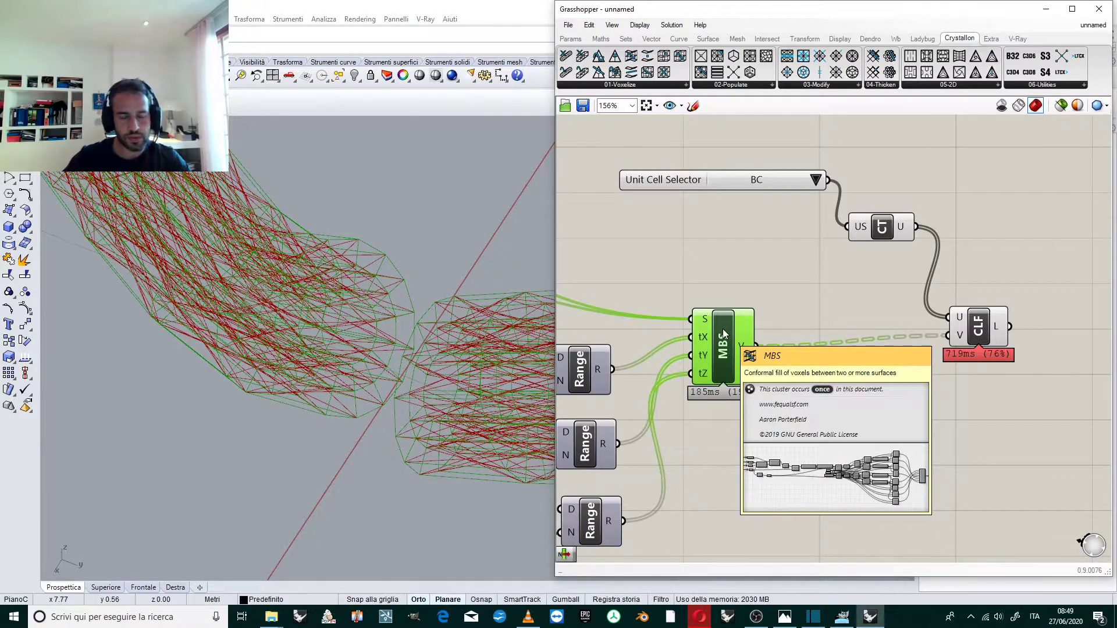
{"action": "right_click", "coordinate": [723, 330]}
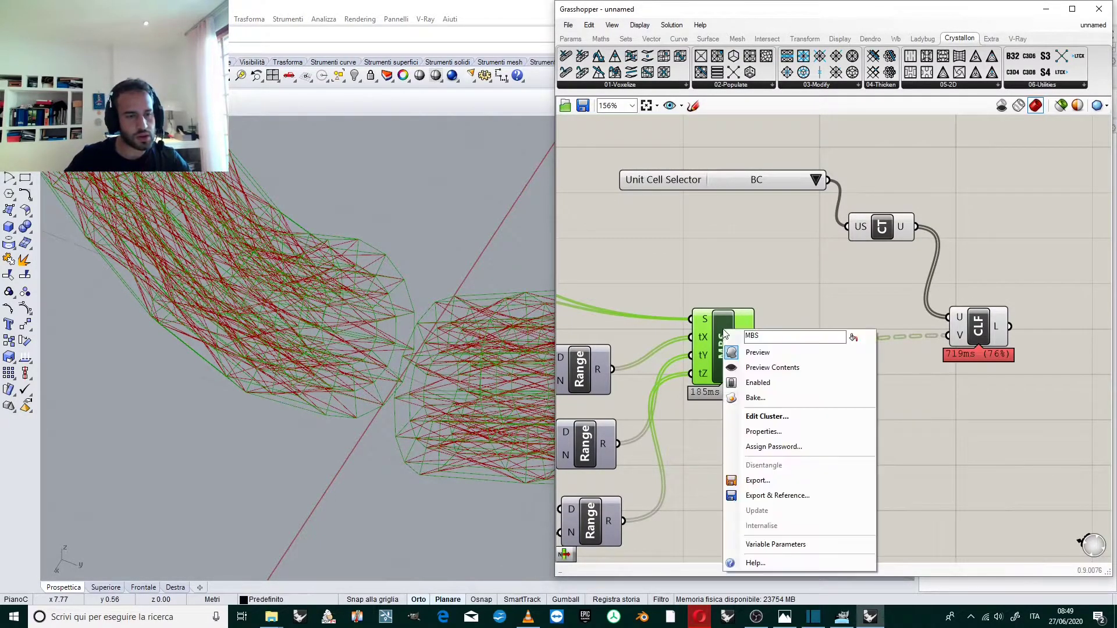
{"action": "left_click", "coordinate": [764, 356]}
{"action": "left_click", "coordinate": [710, 263]}
Step: Set the Unit Cell Selector to BC Cubic and check the resulting lattice at the ring's open end
{"action": "right_click_drag", "start_coordinate": [366, 251], "coordinate": [448, 271]}
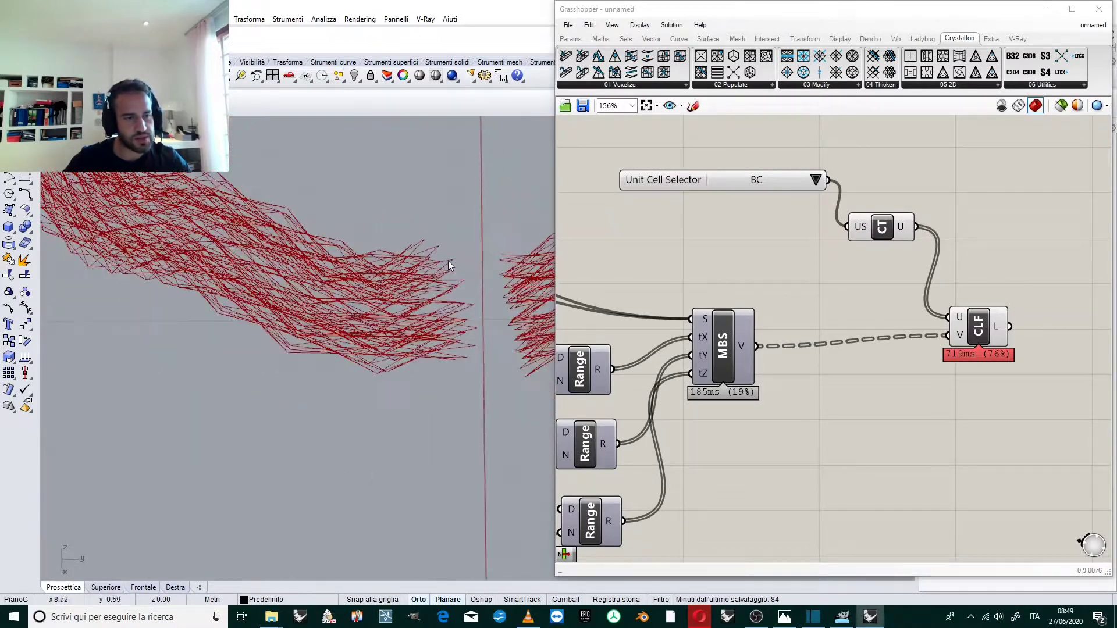
{"action": "left_click", "coordinate": [786, 182]}
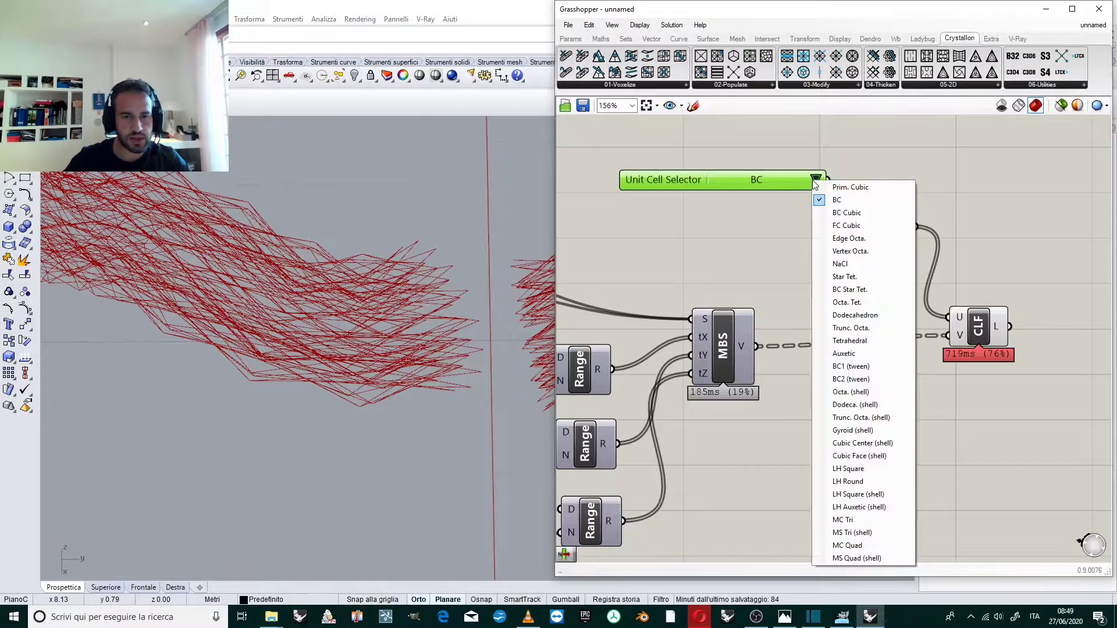
{"action": "left_click", "coordinate": [850, 215]}
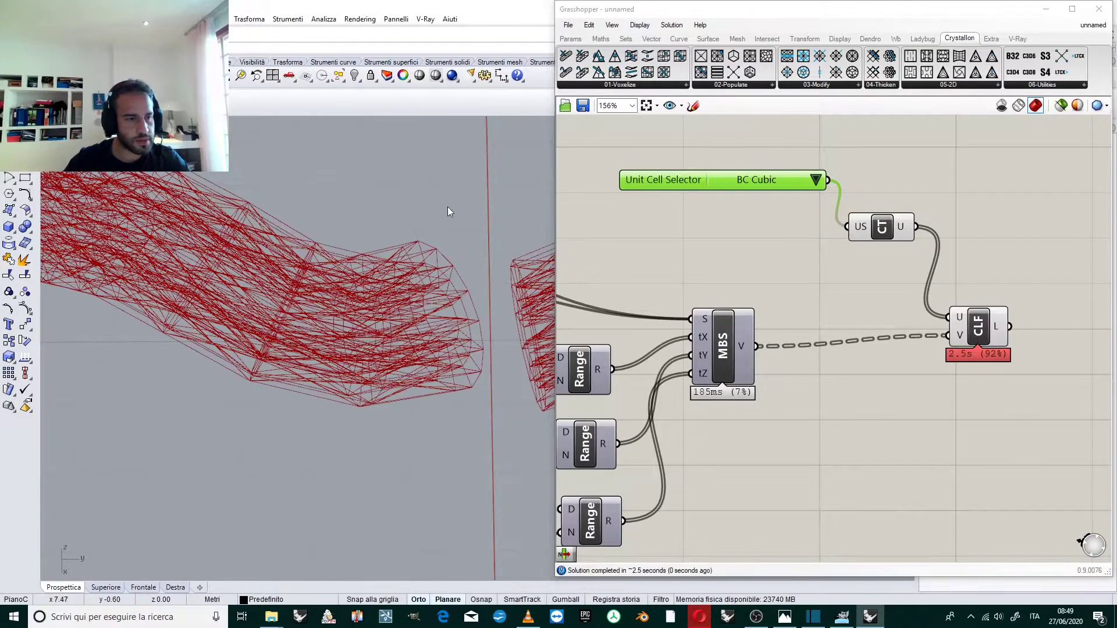
{"action": "left_click", "coordinate": [731, 254]}
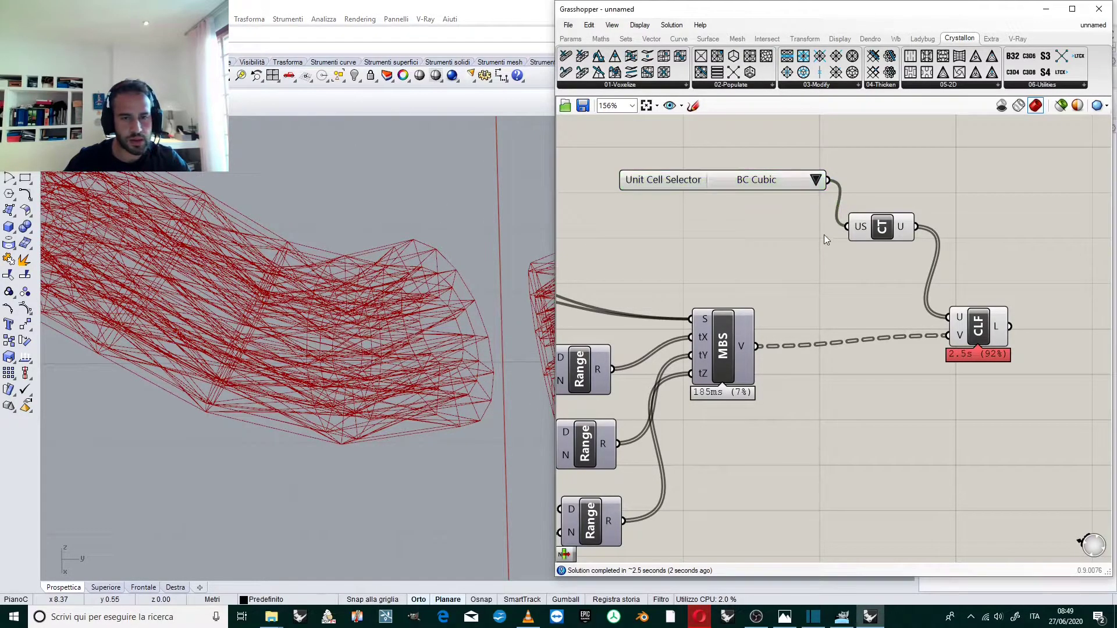
{"action": "scroll", "coordinate": [829, 240], "scroll_direction": "down", "scroll_amount": 3}
{"action": "left_click", "coordinate": [792, 198]}
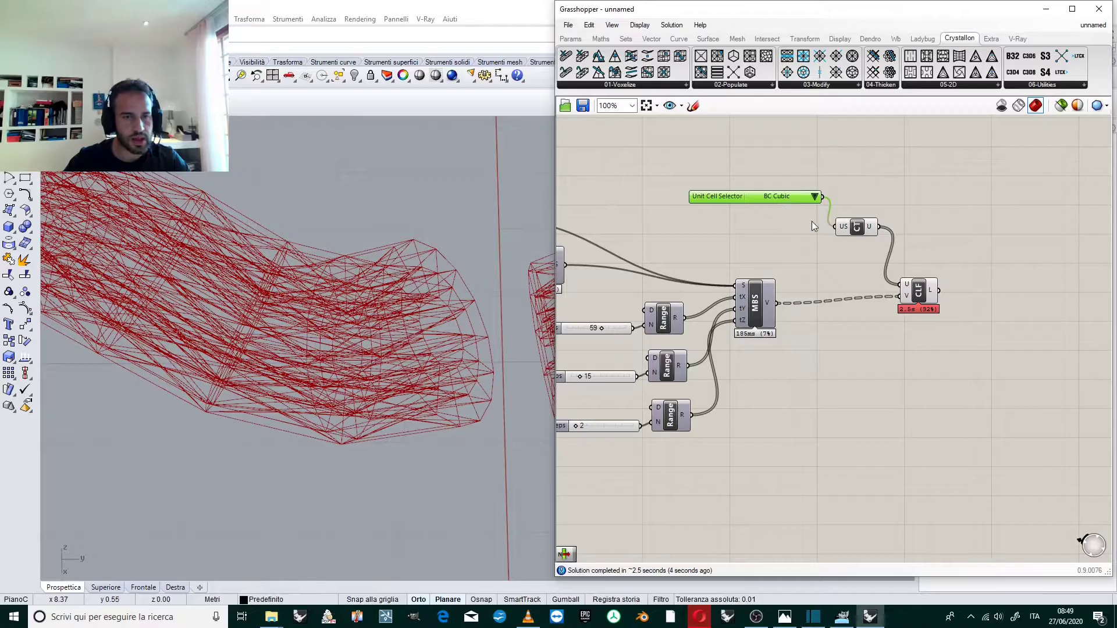
{"action": "left_click", "coordinate": [814, 226]}
{"action": "left_click", "coordinate": [918, 291]}
{"action": "right_click_drag", "start_coordinate": [371, 317], "coordinate": [419, 251]}
Step: Switch the Unit Cell Selector to the FC Cubic cell type
{"action": "left_click", "coordinate": [803, 199]}
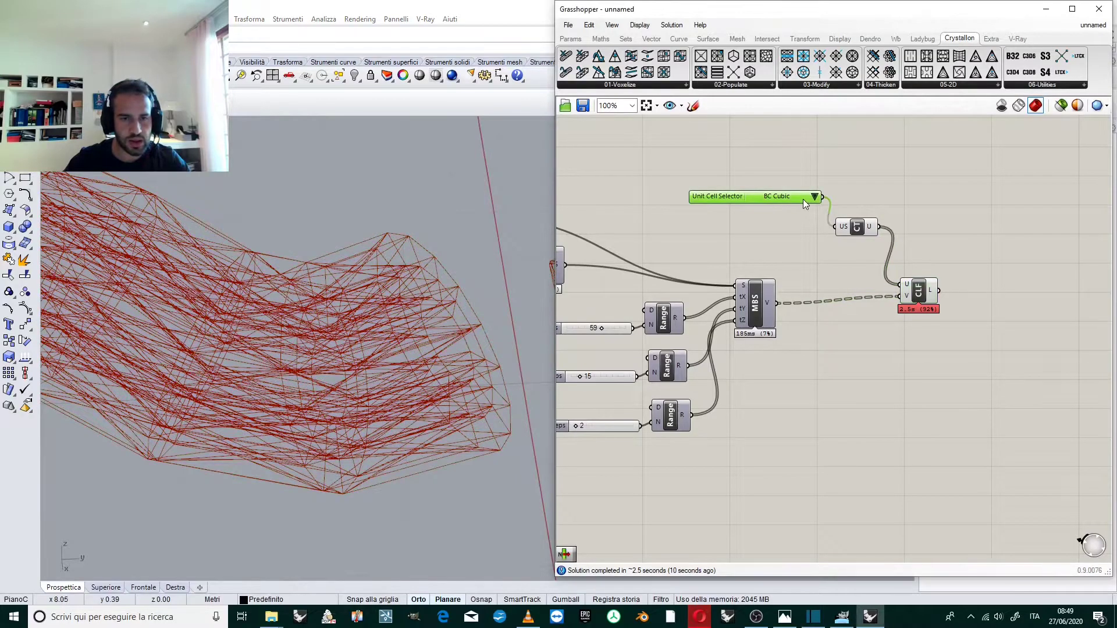
{"action": "left_click", "coordinate": [804, 199]}
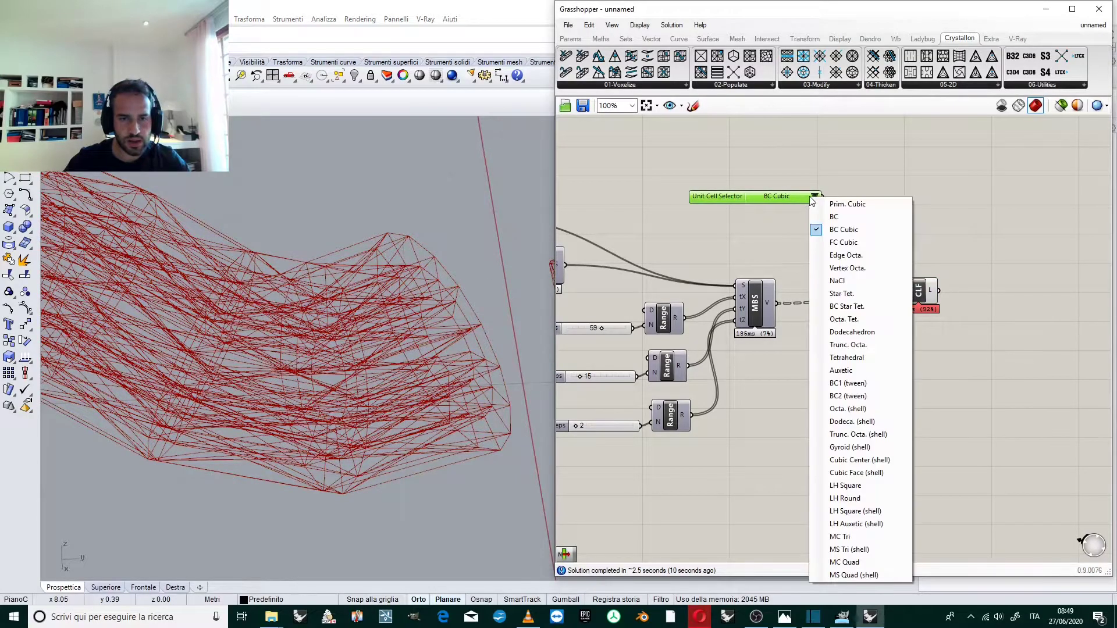
{"action": "left_click", "coordinate": [847, 244]}
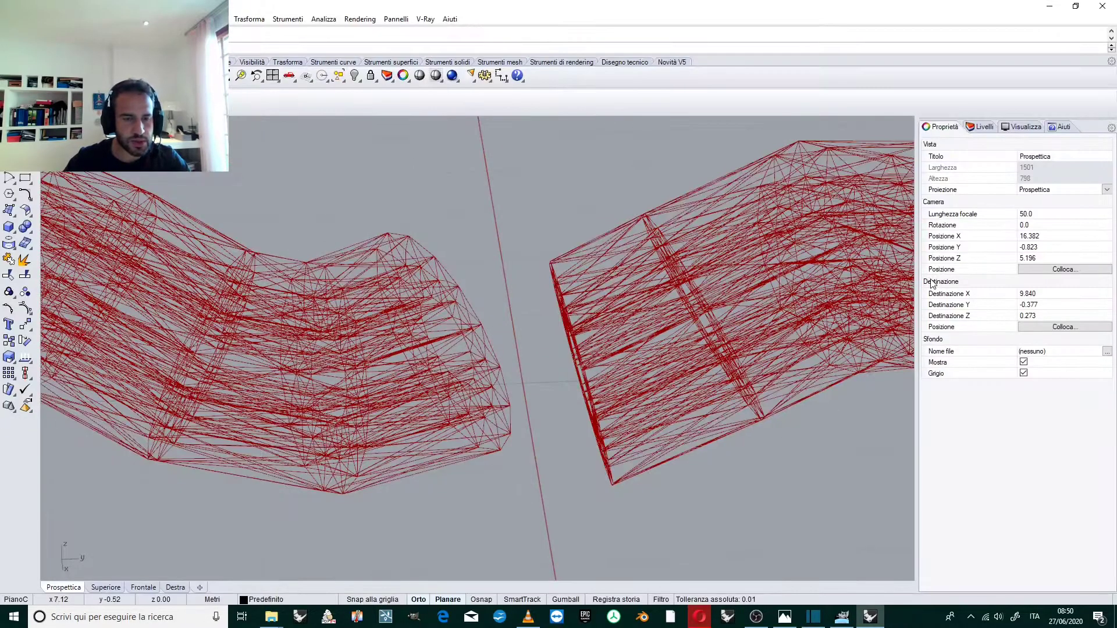
Step: Examine the FC Cubic lattice in Rhino from several angles, up close around the gap between the ring's open ends
{"action": "scroll", "coordinate": [541, 305], "scroll_direction": "down", "scroll_amount": 6}
{"action": "right_click_drag", "start_coordinate": [543, 304], "coordinate": [522, 311]}
{"action": "scroll", "coordinate": [519, 301], "scroll_direction": "up", "scroll_amount": 6}
{"action": "scroll", "coordinate": [503, 263], "scroll_direction": "up", "scroll_amount": 3}
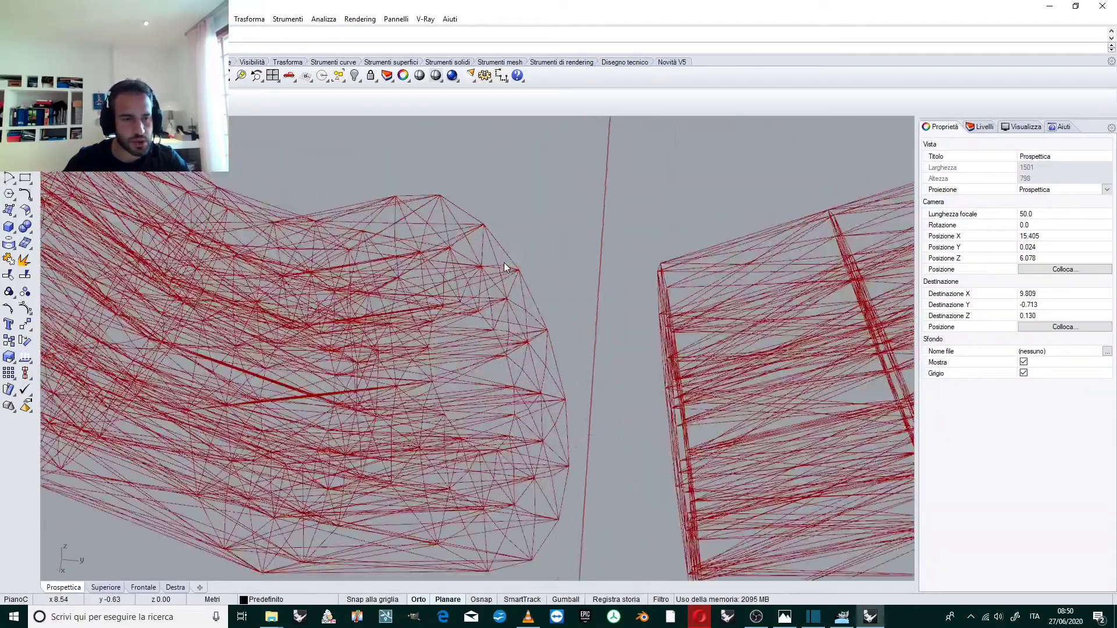
{"action": "right_click_drag", "start_coordinate": [428, 233], "coordinate": [473, 191]}
{"action": "scroll", "coordinate": [471, 190], "scroll_direction": "up", "scroll_amount": 2}
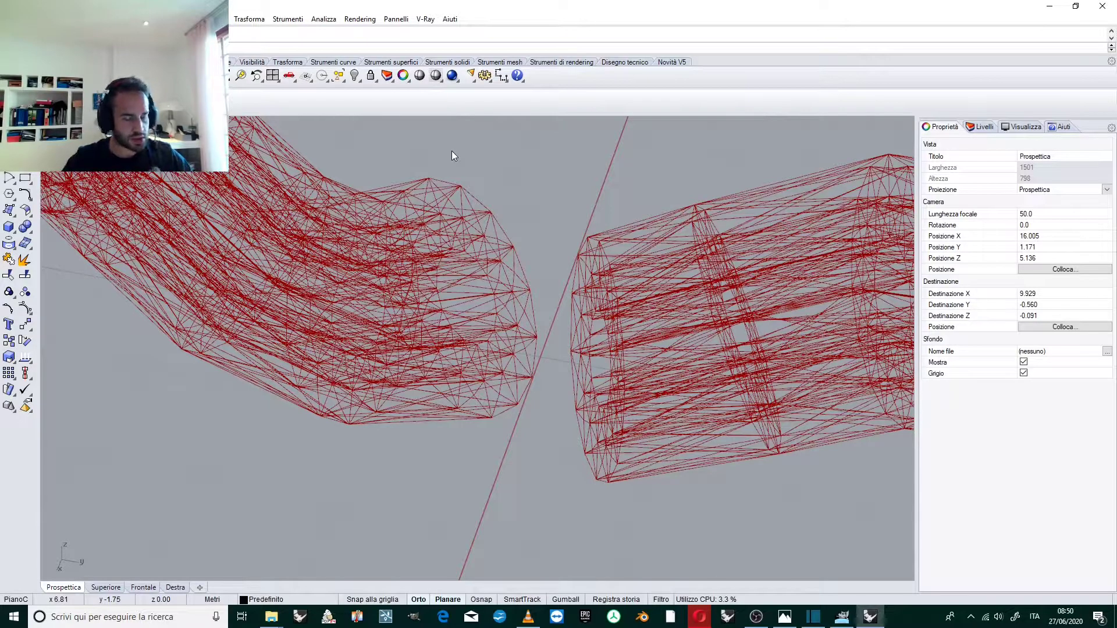
{"action": "key", "text": "alt+Tab"}
{"action": "left_click", "coordinate": [738, 163]}
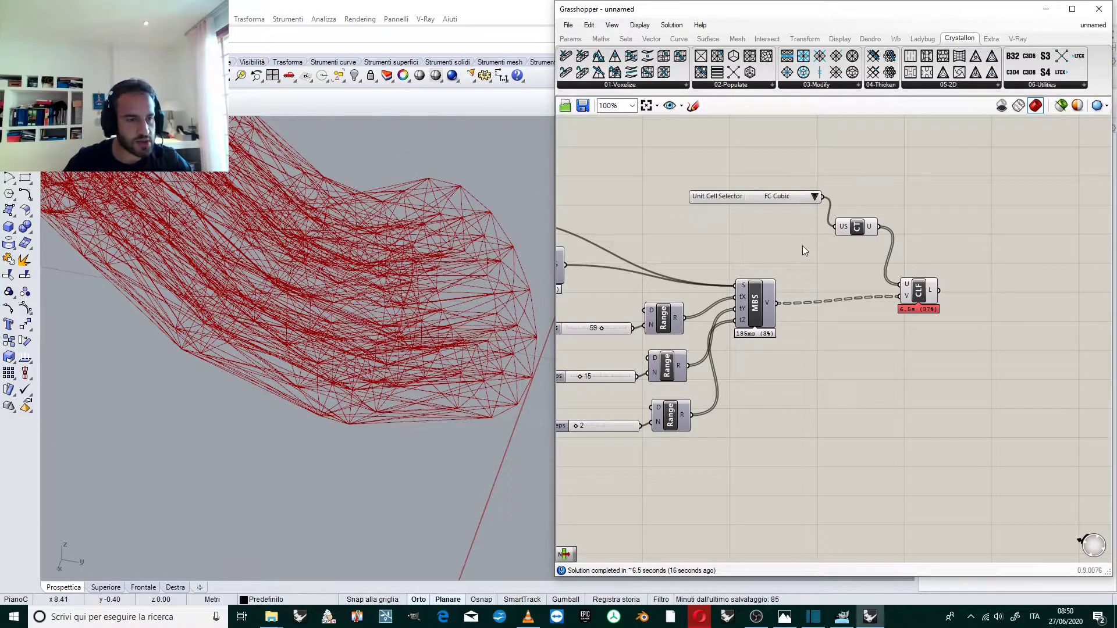
{"action": "right_click_drag", "start_coordinate": [414, 254], "coordinate": [458, 284]}
{"action": "scroll", "coordinate": [459, 284], "scroll_direction": "up", "scroll_amount": 5}
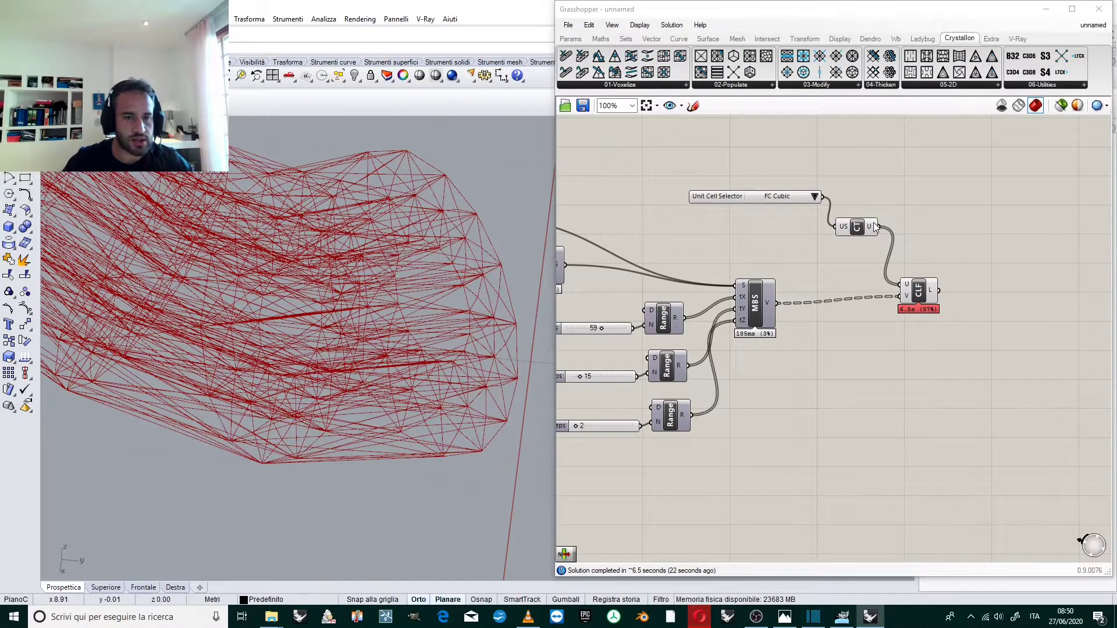
{"action": "left_click", "coordinate": [805, 196]}
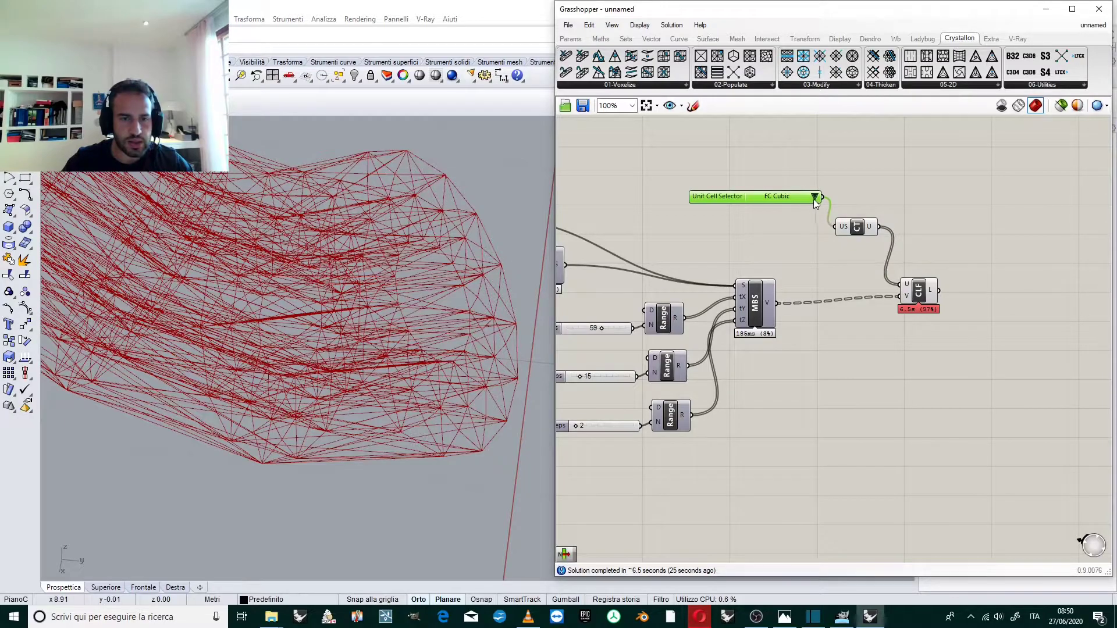
{"action": "double_click", "coordinate": [785, 194]}
{"action": "left_click", "coordinate": [925, 115]}
{"action": "left_click", "coordinate": [814, 196]}
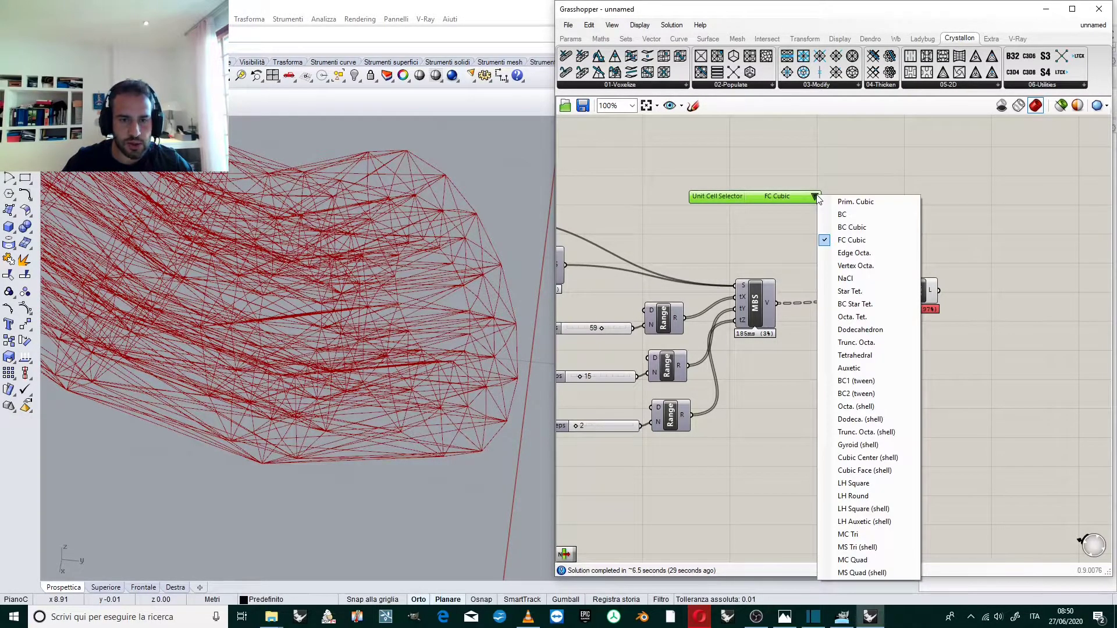
{"action": "left_click", "coordinate": [931, 289]}
{"action": "mouse_move", "coordinate": [919, 291]}
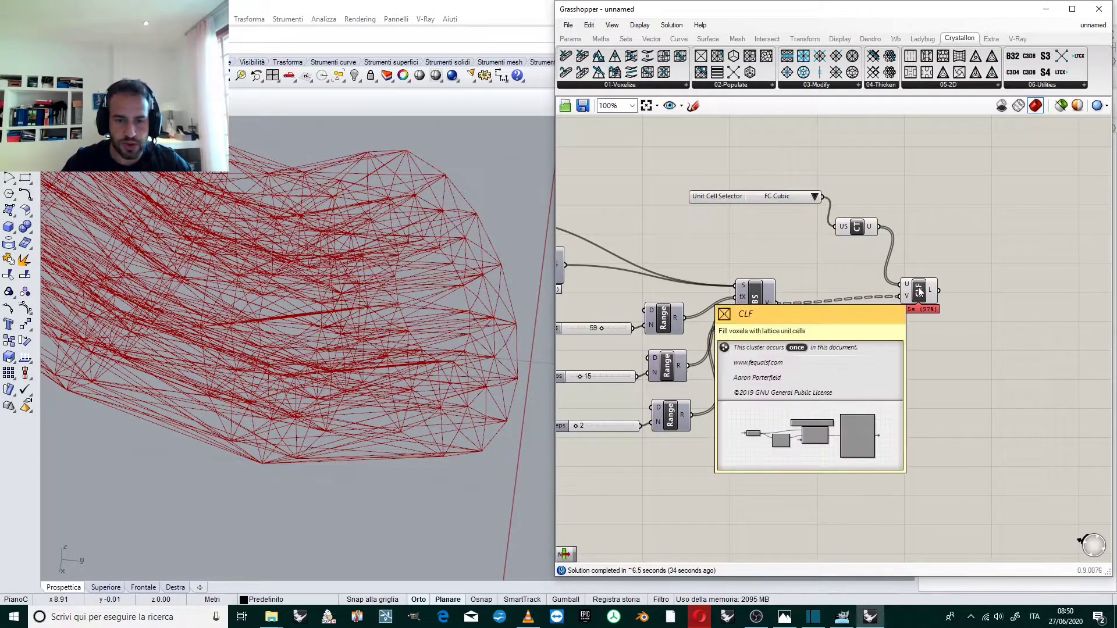
Step: Try the BC1 (tween) and Cubic Center (shell) cell types in the Unit Cell Selector
{"action": "left_click", "coordinate": [810, 200]}
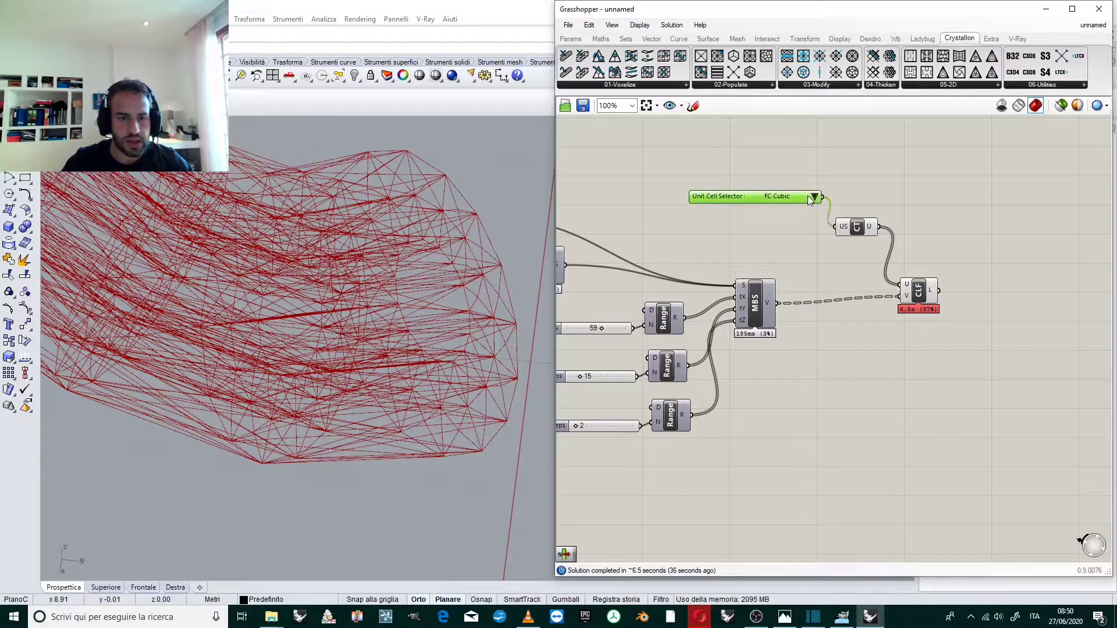
{"action": "left_click", "coordinate": [814, 198]}
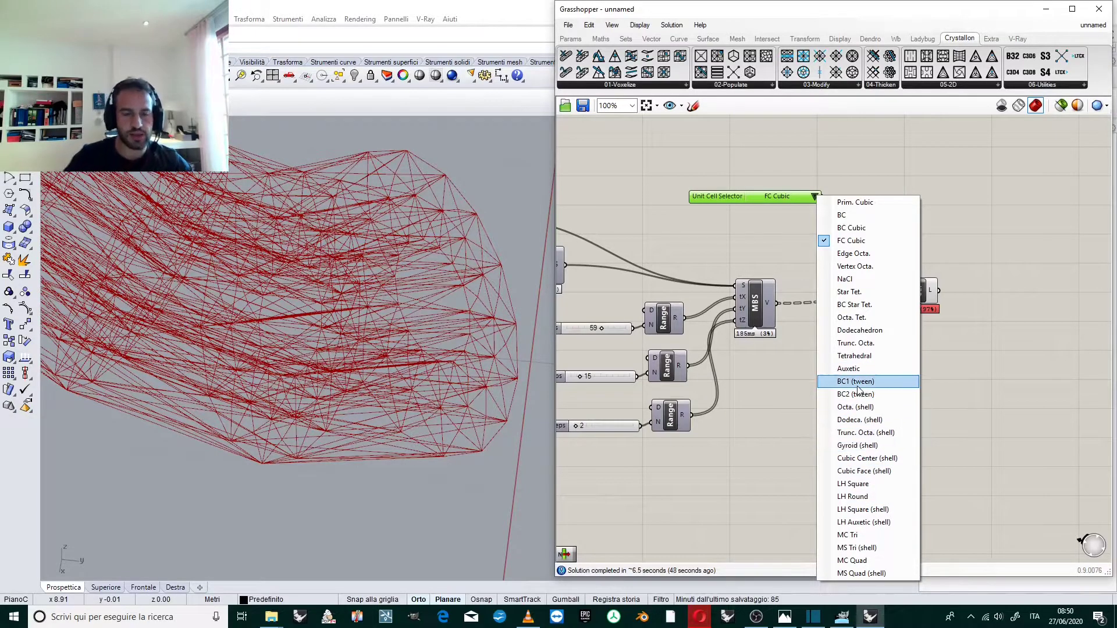
{"action": "left_click", "coordinate": [843, 366]}
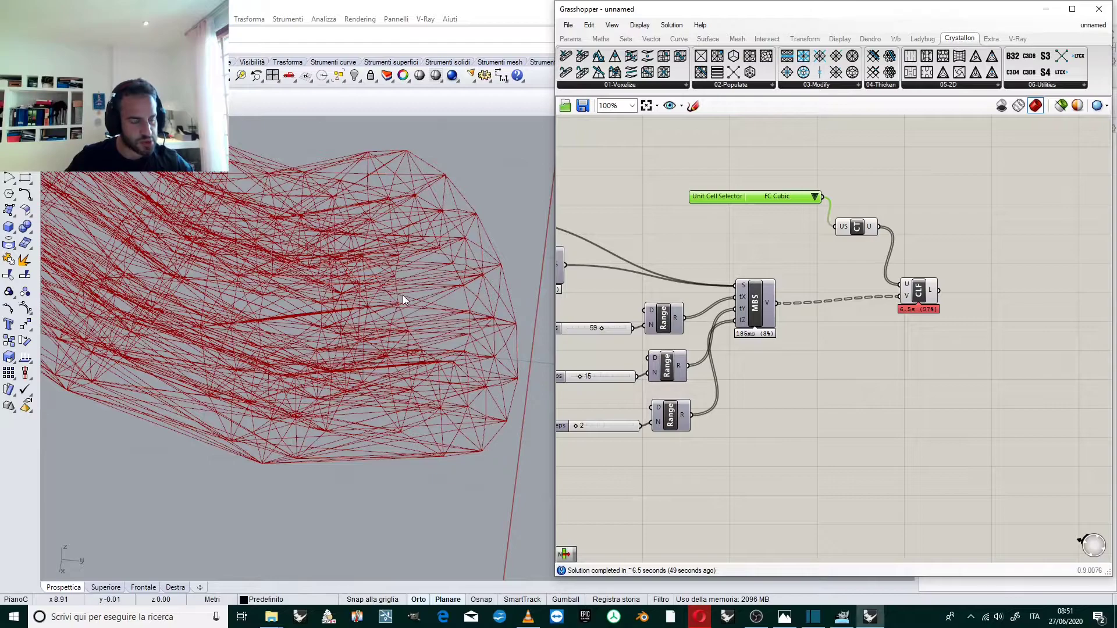
{"action": "left_click", "coordinate": [817, 197]}
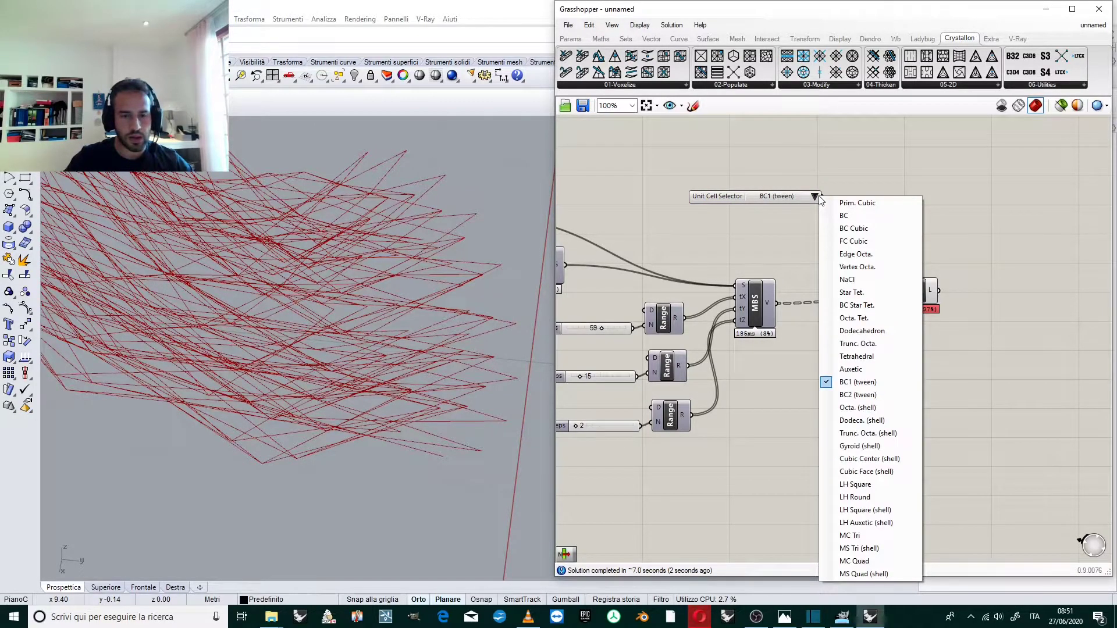
{"action": "left_click", "coordinate": [869, 459]}
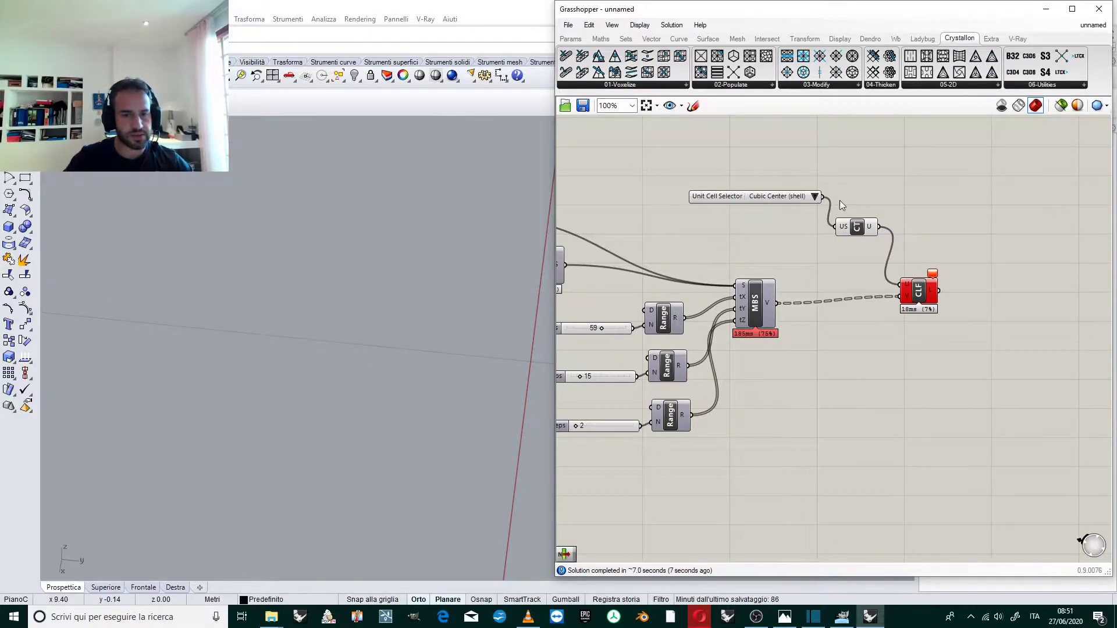
Step: Set the Unit Cell Selector to Vertex Octa. and inspect the resulting lattice near the ring's open ends
{"action": "left_click", "coordinate": [815, 196]}
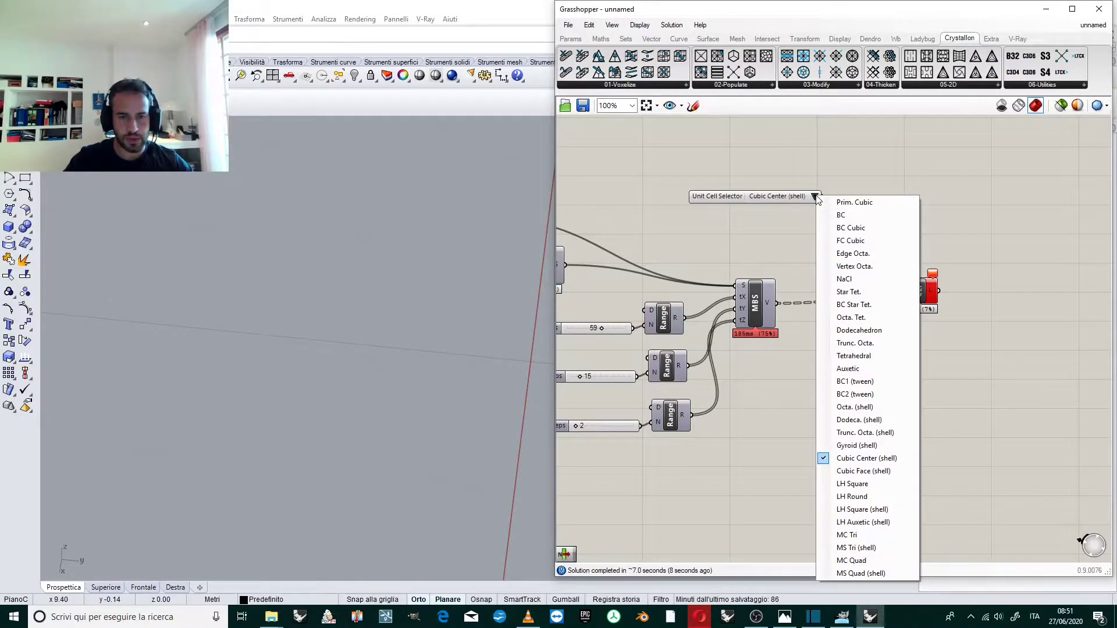
{"action": "left_click", "coordinate": [852, 266]}
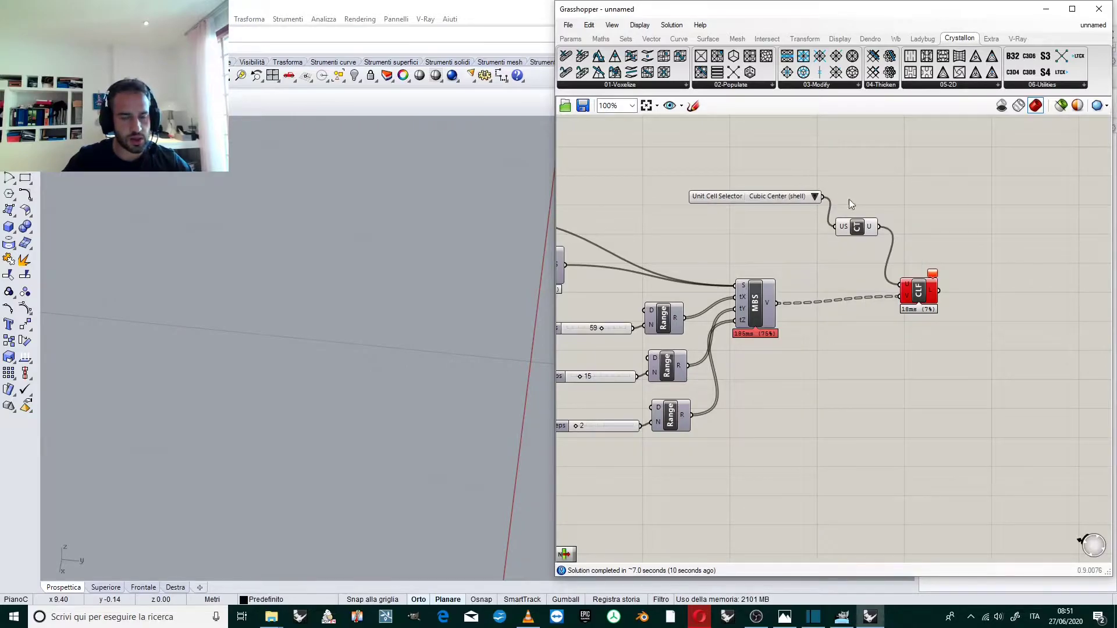
{"action": "right_click_drag", "start_coordinate": [359, 367], "coordinate": [383, 321]}
{"action": "scroll", "coordinate": [250, 399], "scroll_direction": "up", "scroll_amount": 8}
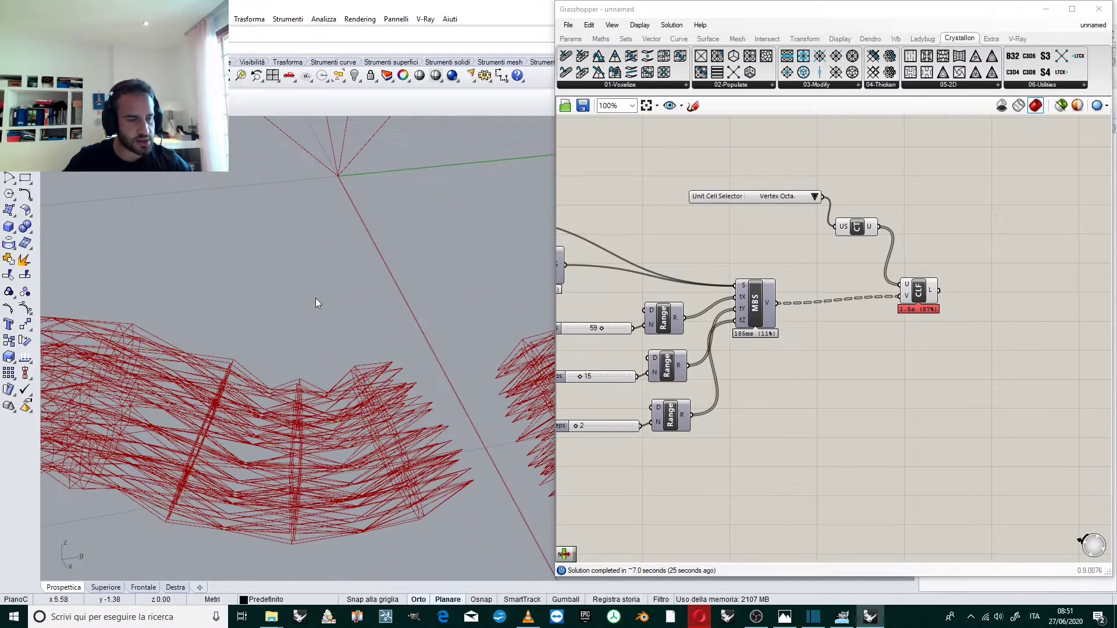
{"action": "scroll", "coordinate": [314, 304], "scroll_direction": "down", "scroll_amount": 8}
{"action": "scroll", "coordinate": [309, 309], "scroll_direction": "up", "scroll_amount": 8}
{"action": "right_click_drag", "start_coordinate": [337, 316], "coordinate": [391, 353]}
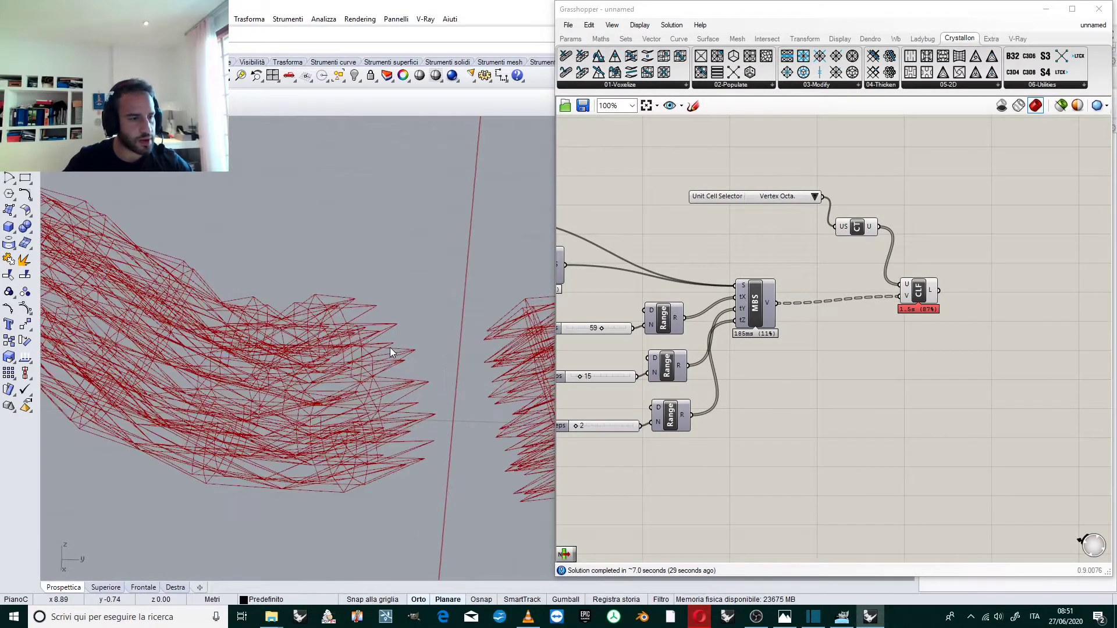
{"action": "scroll", "coordinate": [367, 305], "scroll_direction": "down", "scroll_amount": 6}
{"action": "scroll", "coordinate": [366, 305], "scroll_direction": "up", "scroll_amount": 6}
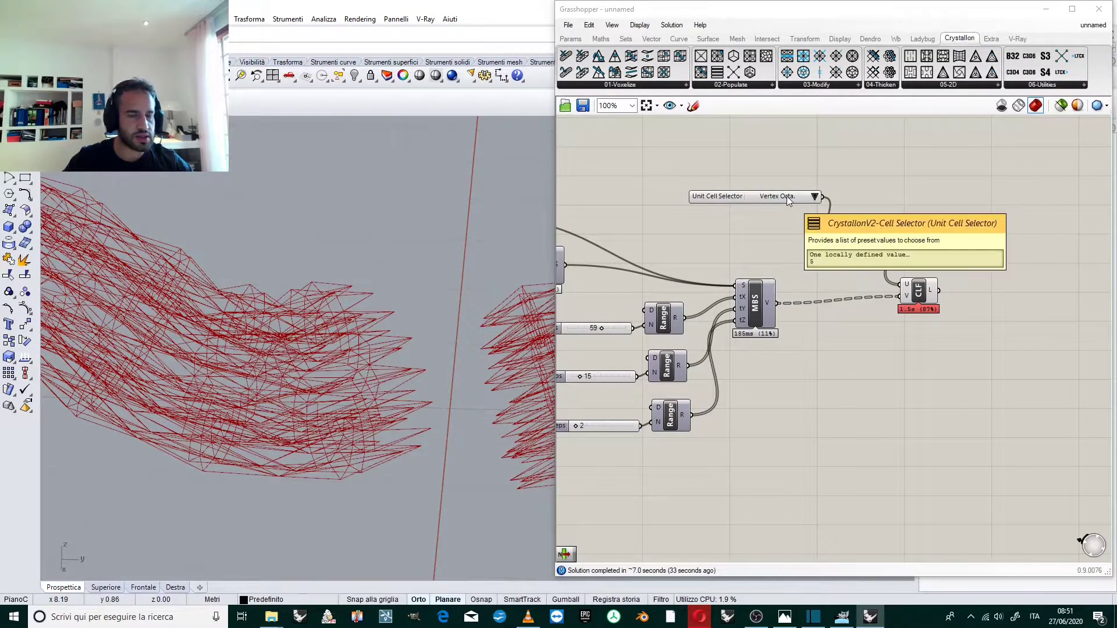
Step: Set the Unit Cell Selector back to BC Cubic, check the ring lattice, and deselect the selector
{"action": "left_click", "coordinate": [787, 197]}
{"action": "left_click", "coordinate": [814, 196]}
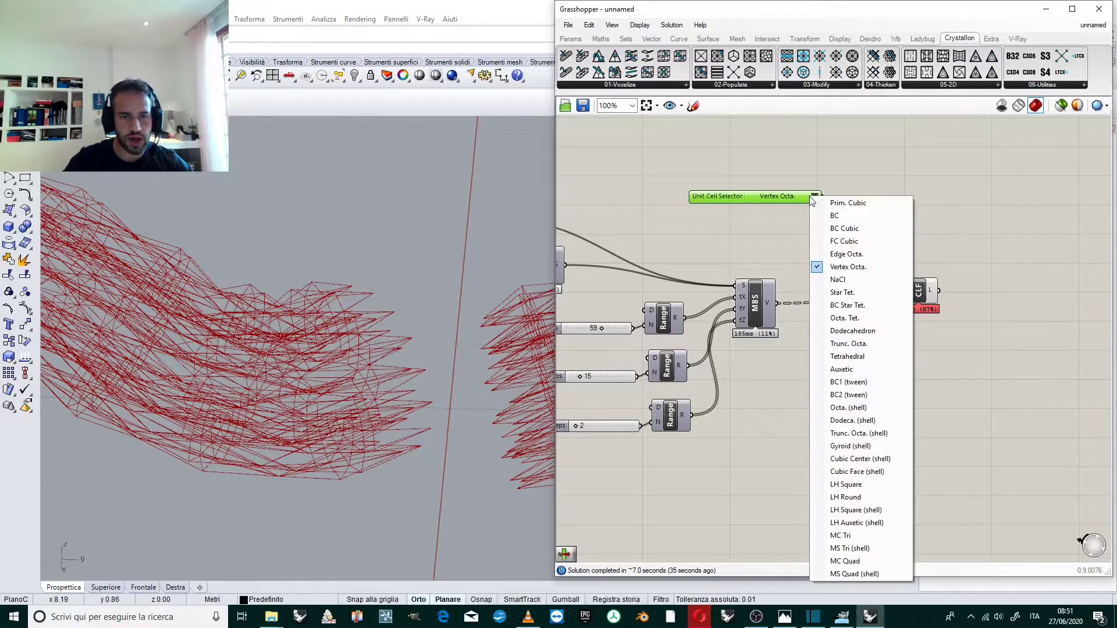
{"action": "left_click", "coordinate": [839, 233]}
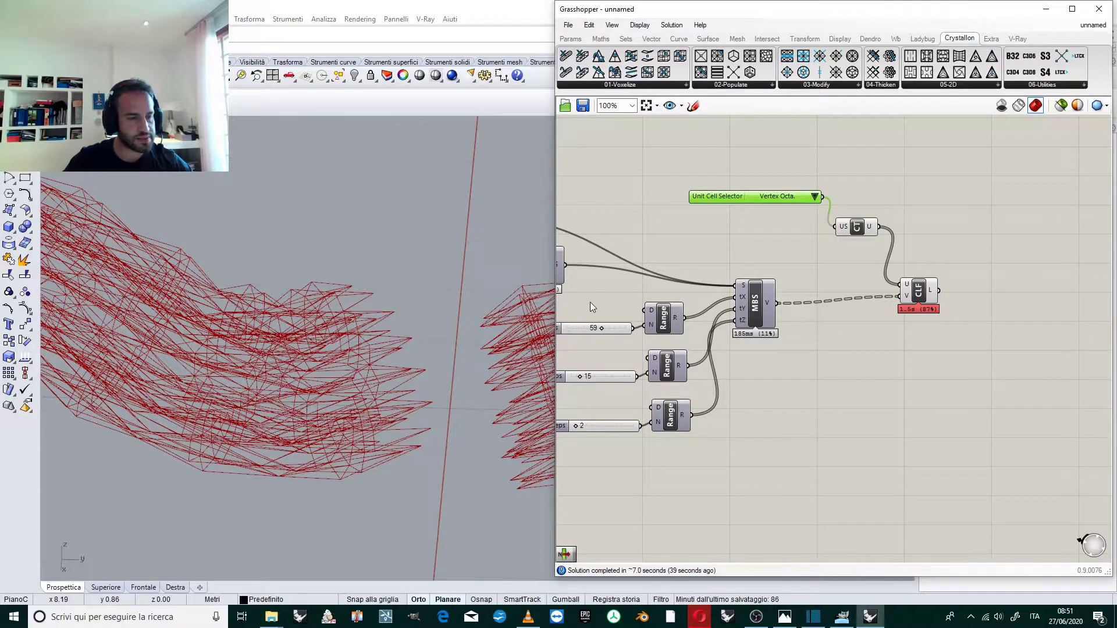
{"action": "right_click_drag", "start_coordinate": [452, 253], "coordinate": [348, 341]}
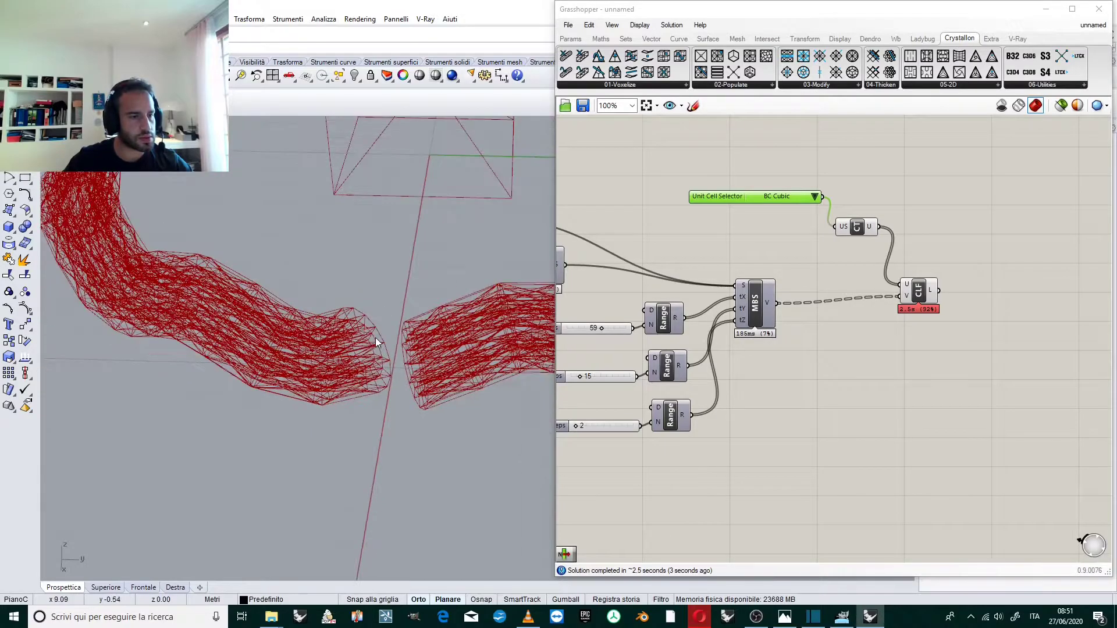
{"action": "scroll", "coordinate": [375, 341], "scroll_direction": "up", "scroll_amount": 4}
{"action": "left_click", "coordinate": [960, 244]}
Step: Add a Pipe component beside CLF, wire CLF's Lattice output into its Curve input, and place it further from CLF
{"action": "scroll", "coordinate": [795, 225], "scroll_direction": "down", "scroll_amount": 2}
{"action": "scroll", "coordinate": [896, 198], "scroll_direction": "up", "scroll_amount": 2}
{"action": "left_click_drag", "start_coordinate": [831, 182], "coordinate": [719, 223]}
{"action": "left_click", "coordinate": [843, 212]}
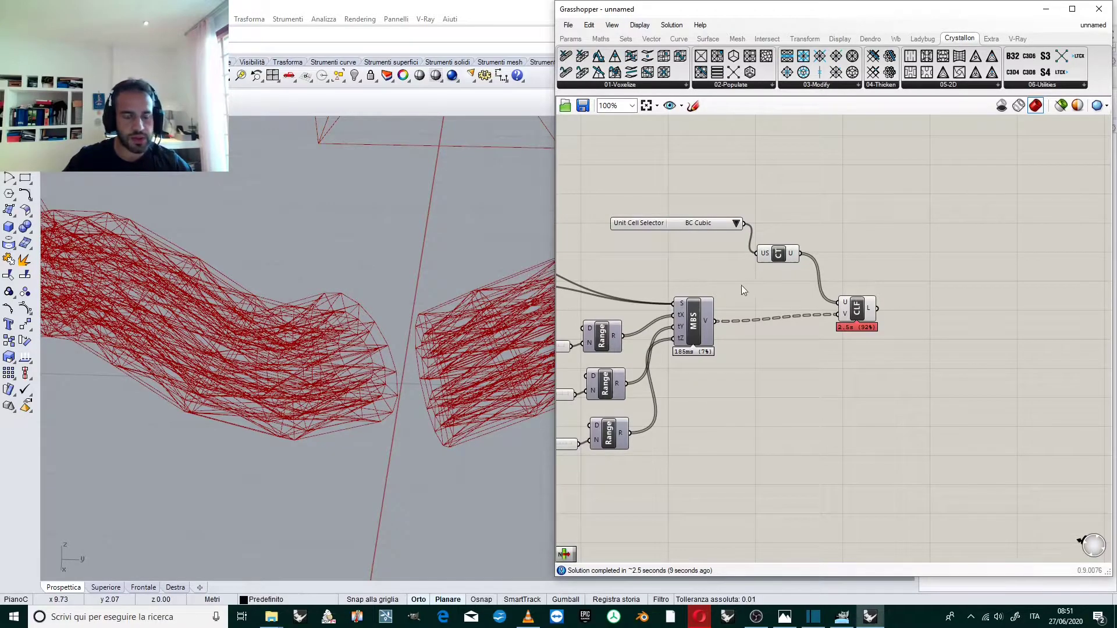
{"action": "scroll", "coordinate": [900, 260], "scroll_direction": "up", "scroll_amount": 1}
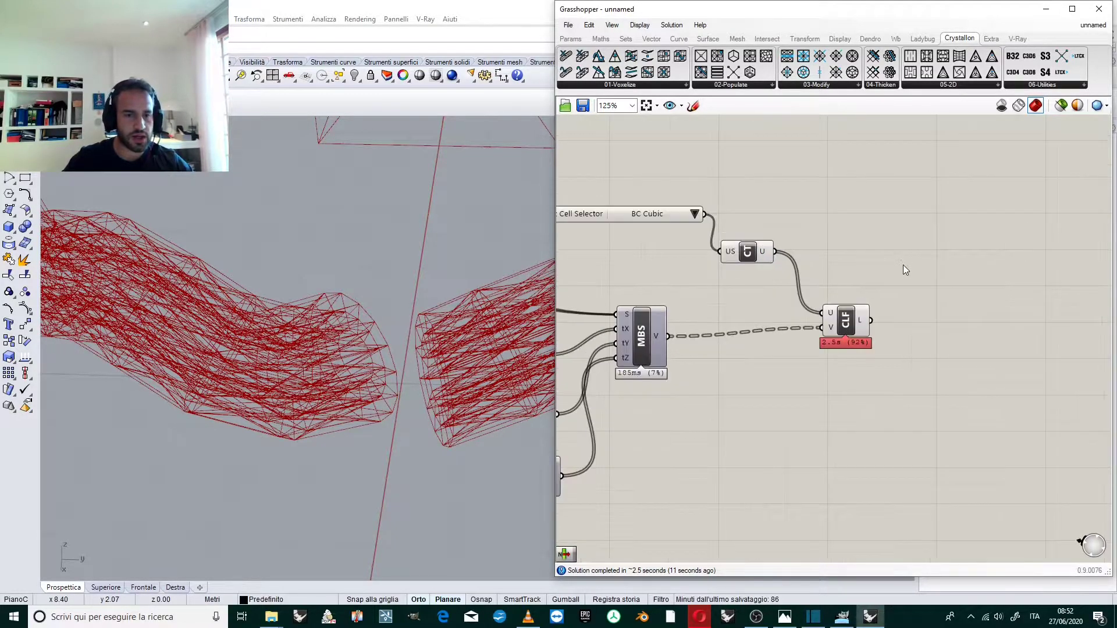
{"action": "right_click_drag", "start_coordinate": [979, 303], "coordinate": [910, 302]}
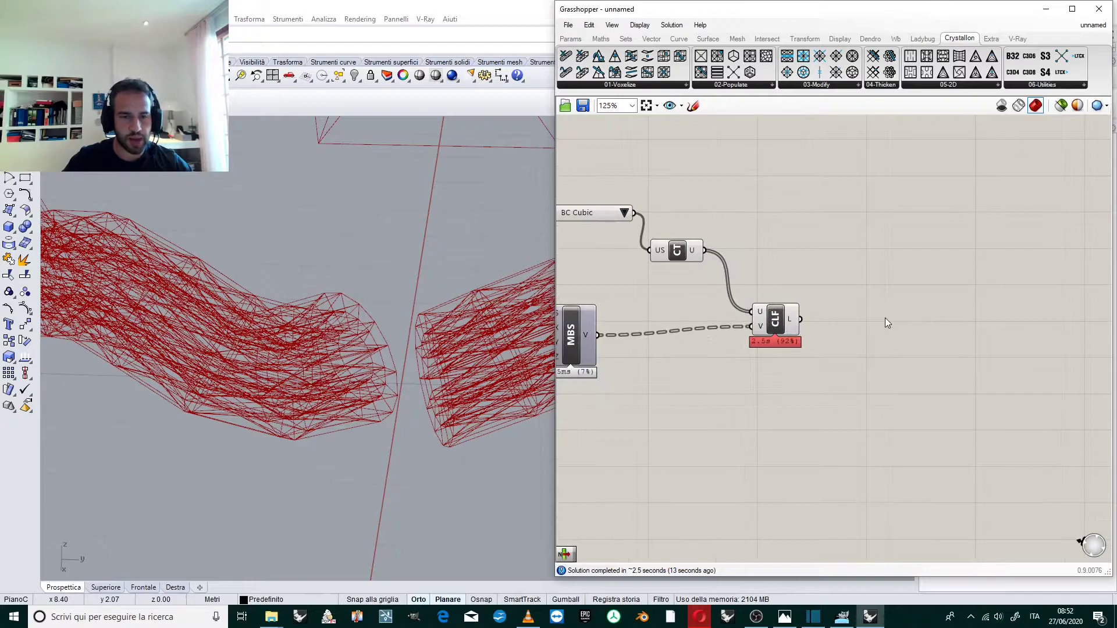
{"action": "double_click", "coordinate": [885, 317]}
{"action": "type", "text": "PIPE"}
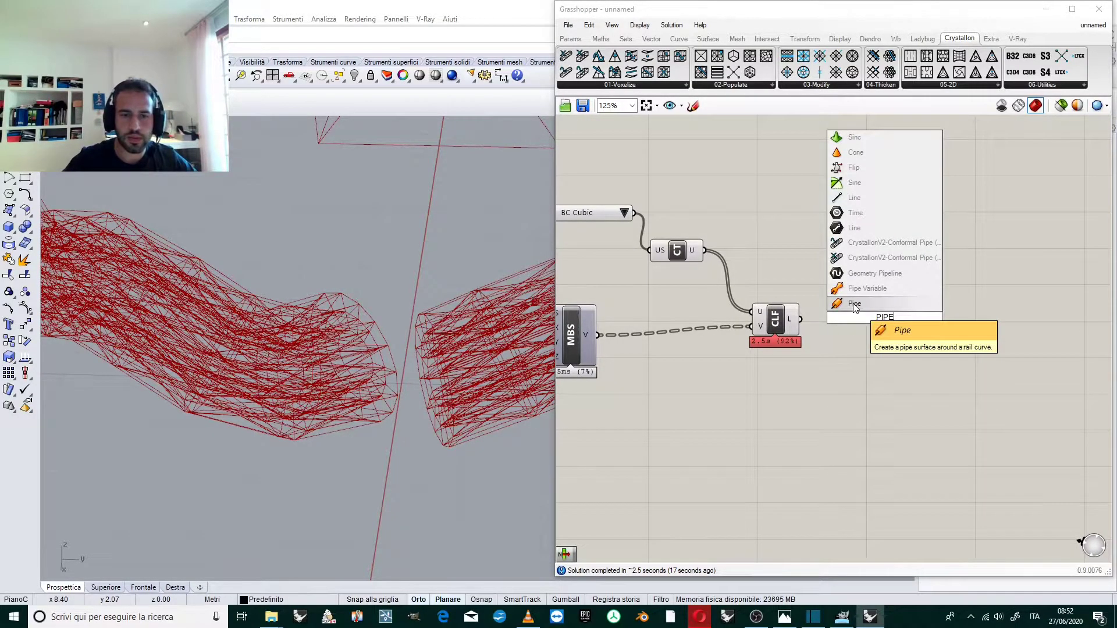
{"action": "left_click", "coordinate": [854, 304]}
{"action": "scroll", "coordinate": [869, 332], "scroll_direction": "up", "scroll_amount": 2}
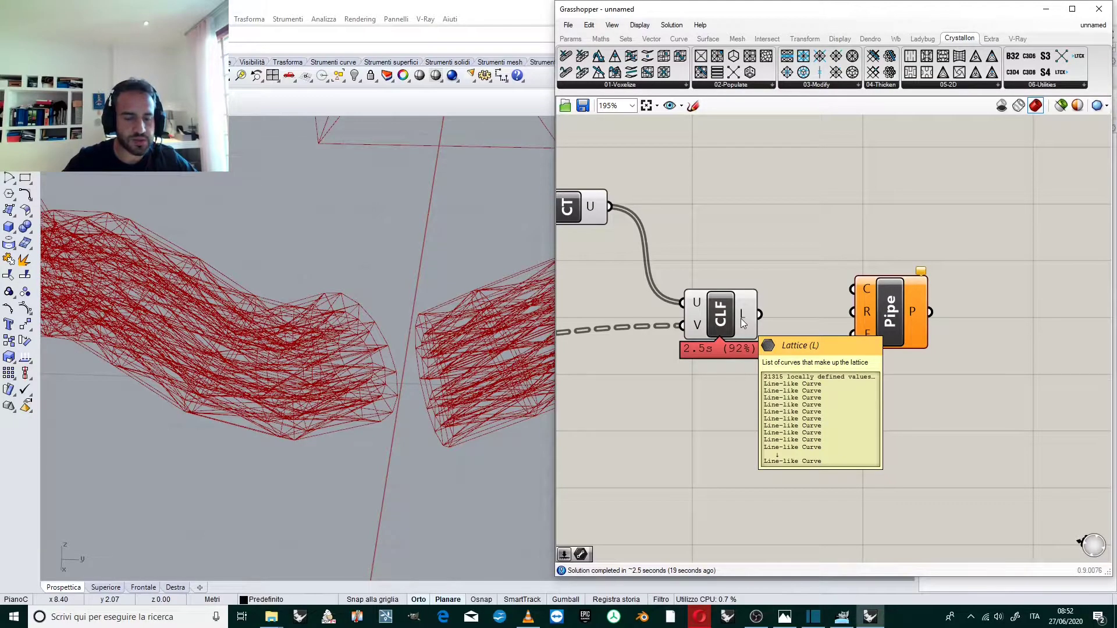
{"action": "left_click_drag", "start_coordinate": [759, 314], "coordinate": [865, 289]}
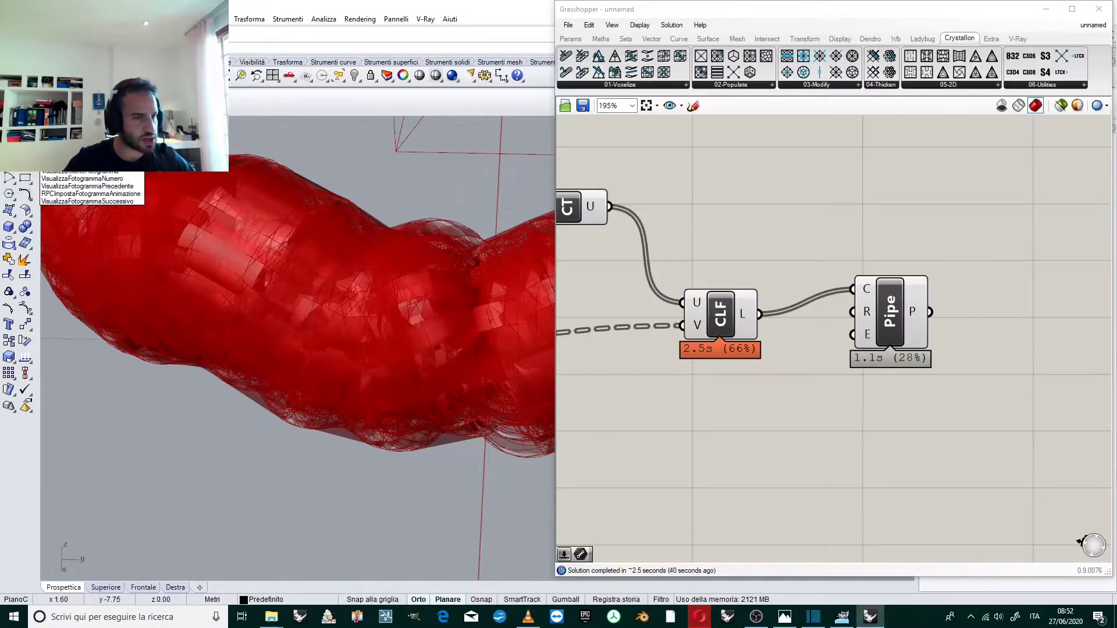
{"action": "right_click_drag", "start_coordinate": [832, 257], "coordinate": [764, 208]}
{"action": "left_click_drag", "start_coordinate": [823, 276], "coordinate": [906, 326]}
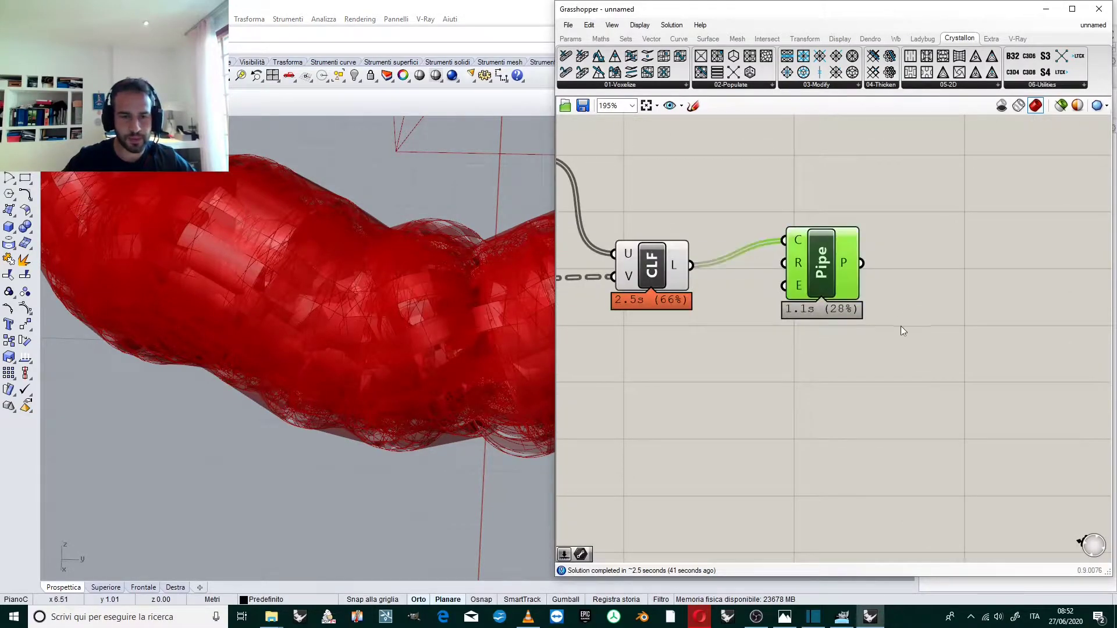
Step: Create a number slider with value 0.1, connect it to the Pipe's Radius input, and check the pipes near the ring's gap
{"action": "double_click", "coordinate": [794, 354]}
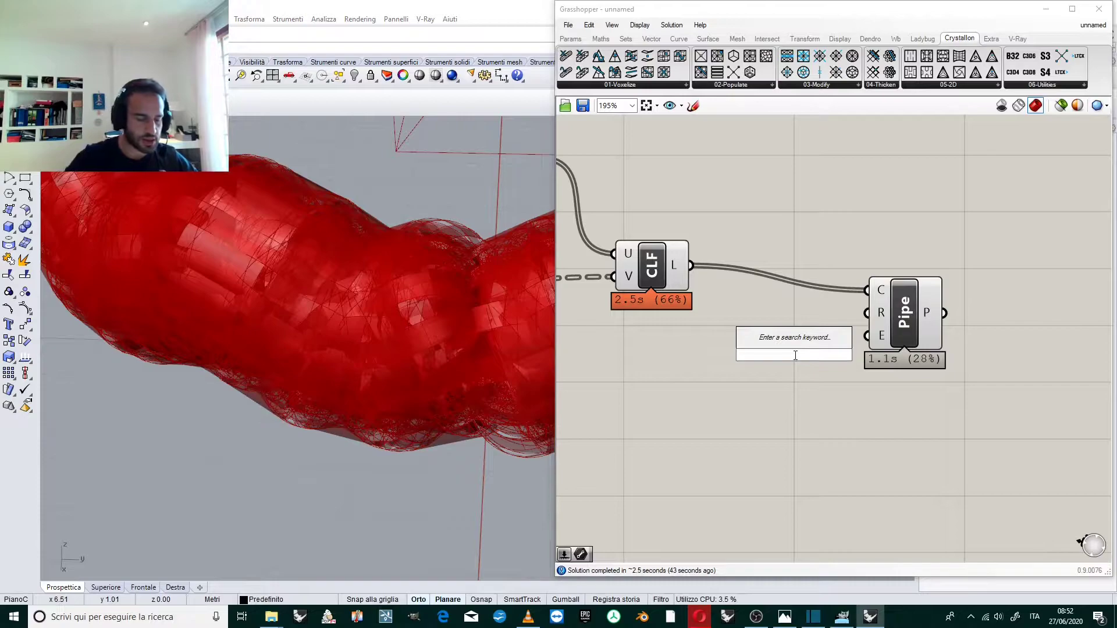
{"action": "type", "text": "0.1"}
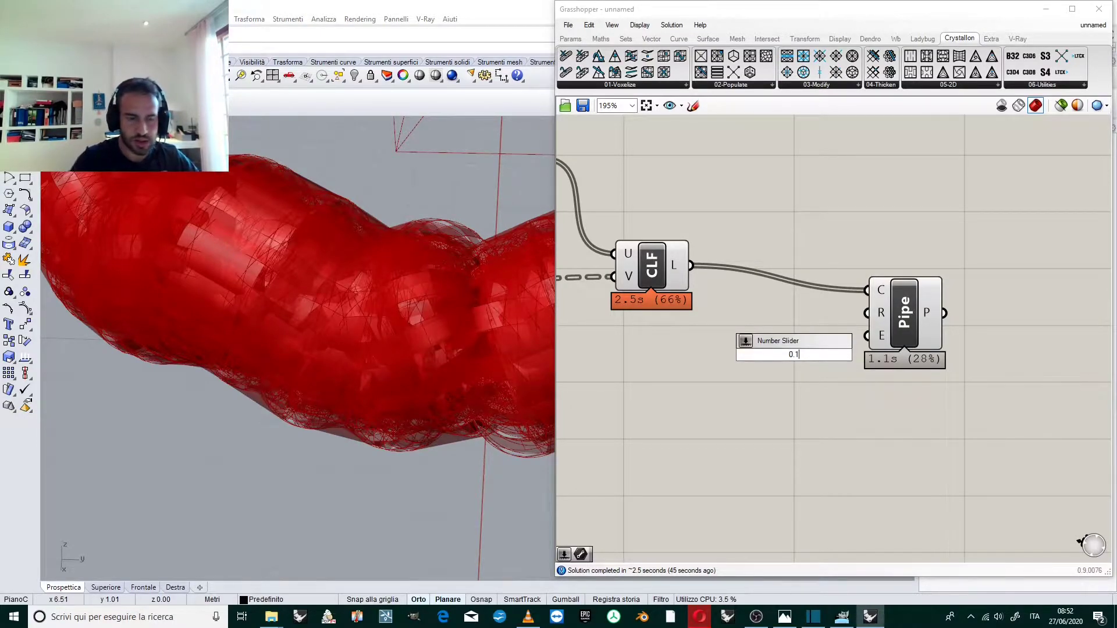
{"action": "key", "text": "Return"}
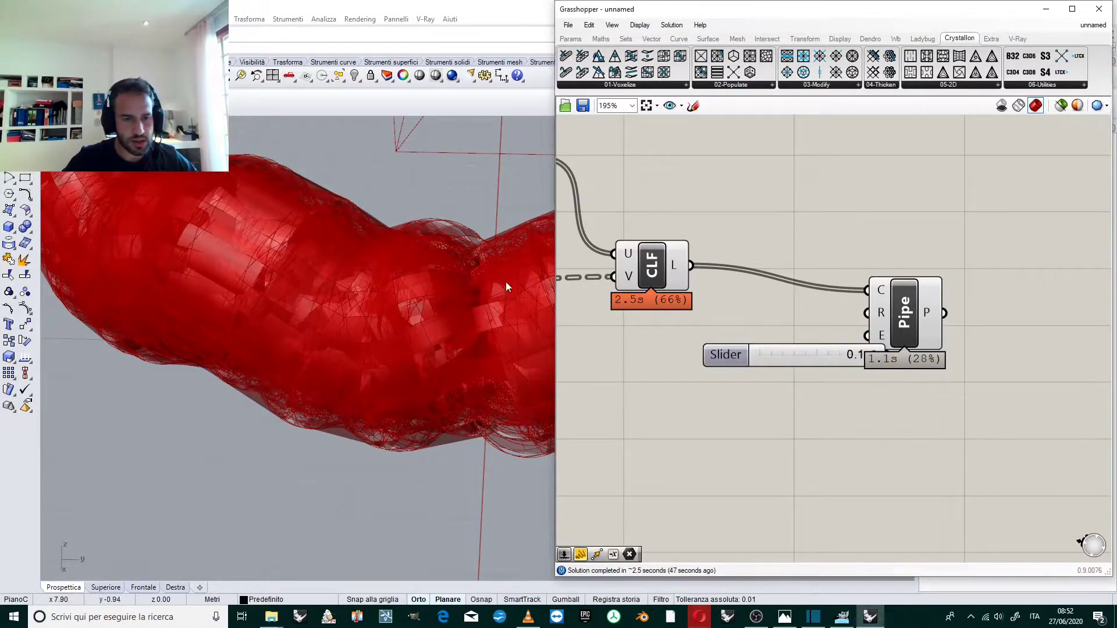
{"action": "left_click_drag", "start_coordinate": [712, 353], "coordinate": [692, 358]}
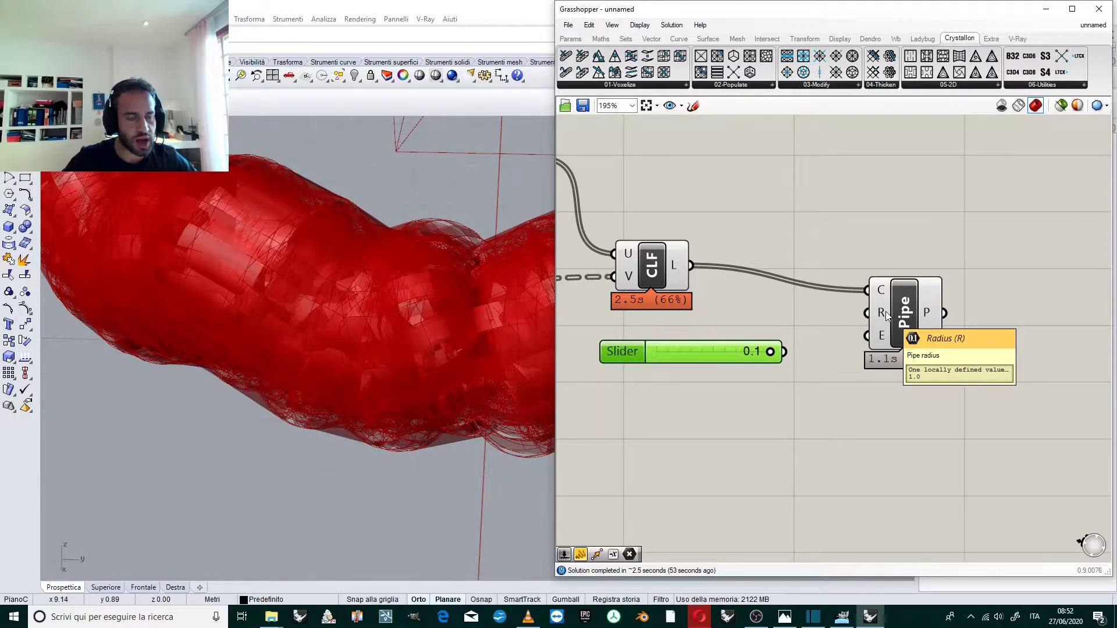
{"action": "left_click_drag", "start_coordinate": [784, 352], "coordinate": [866, 313]}
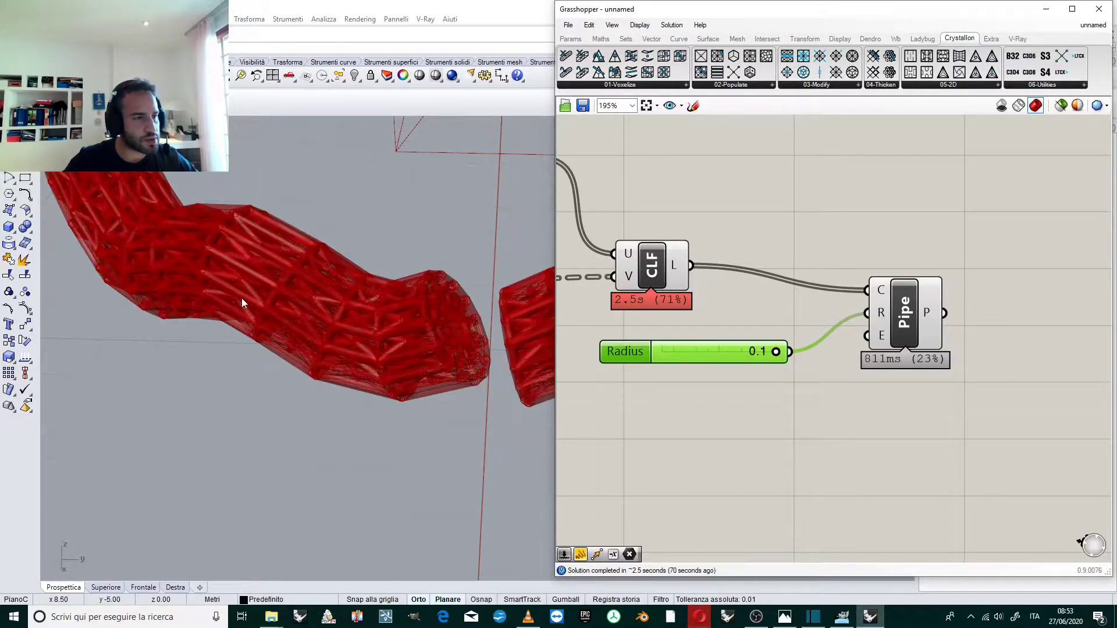
{"action": "right_click_drag", "start_coordinate": [242, 298], "coordinate": [331, 313]}
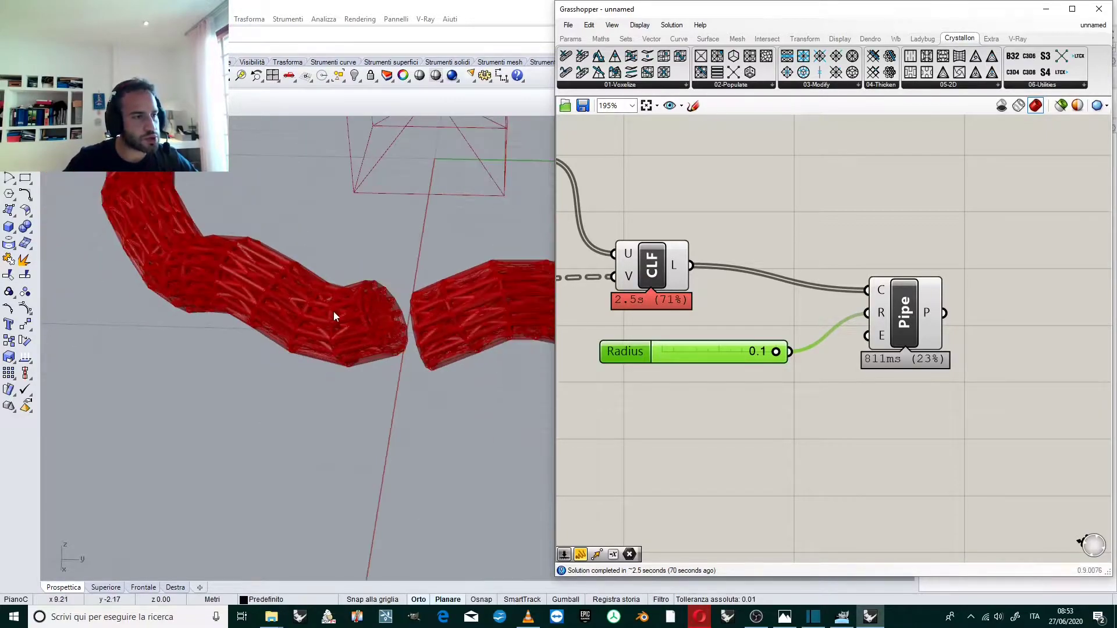
{"action": "scroll", "coordinate": [357, 293], "scroll_direction": "up", "scroll_amount": 3}
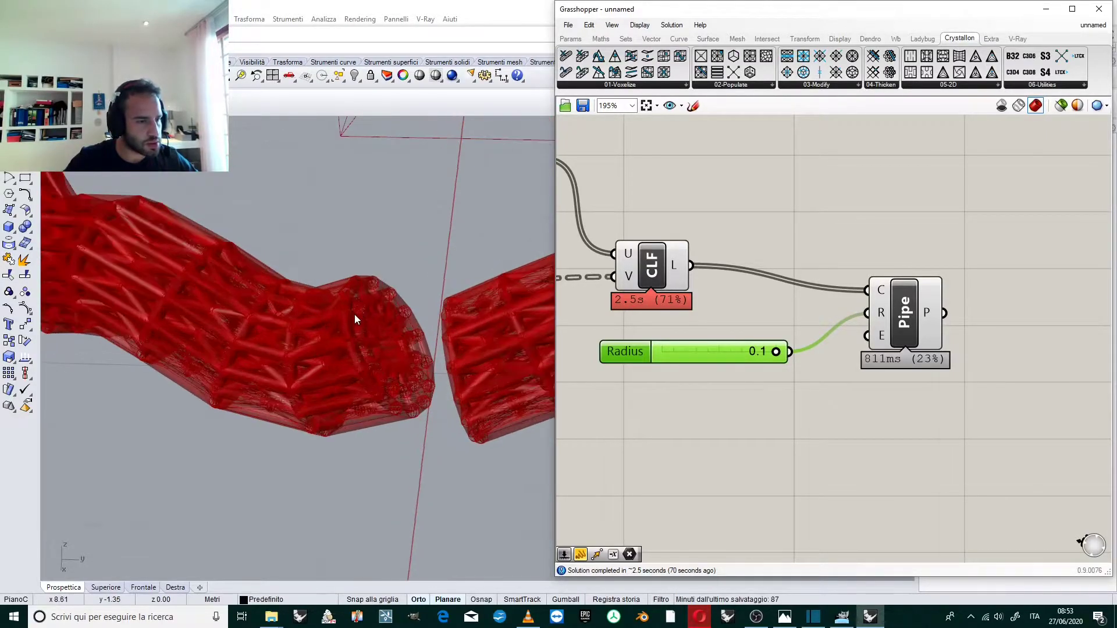
{"action": "right_click", "coordinate": [689, 355]}
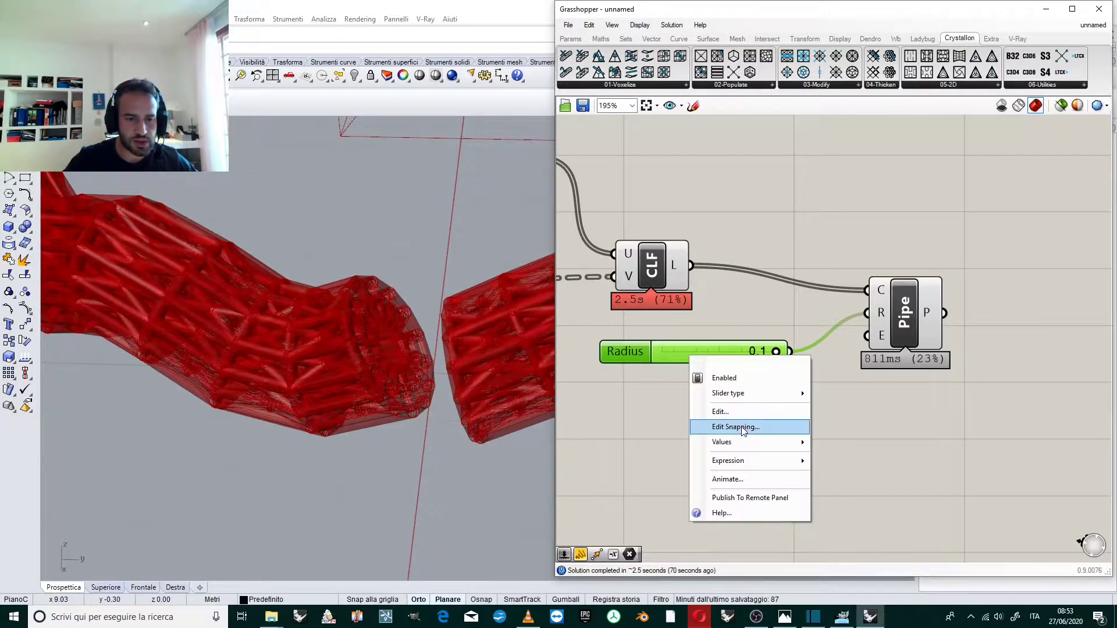
{"action": "mouse_move", "coordinate": [744, 443]}
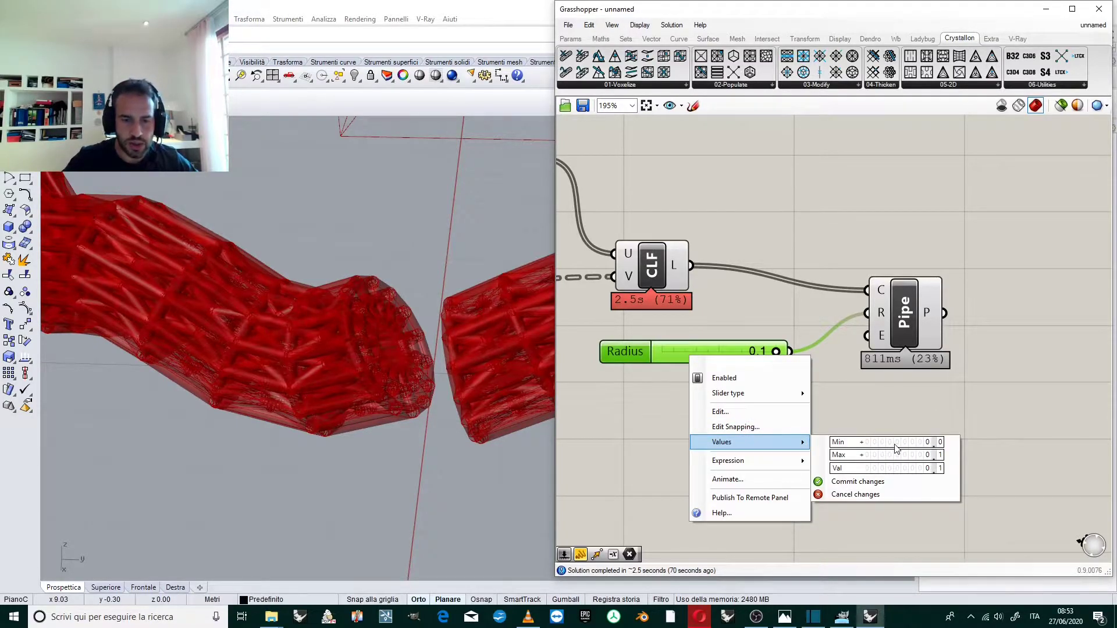
{"action": "left_click", "coordinate": [854, 412]}
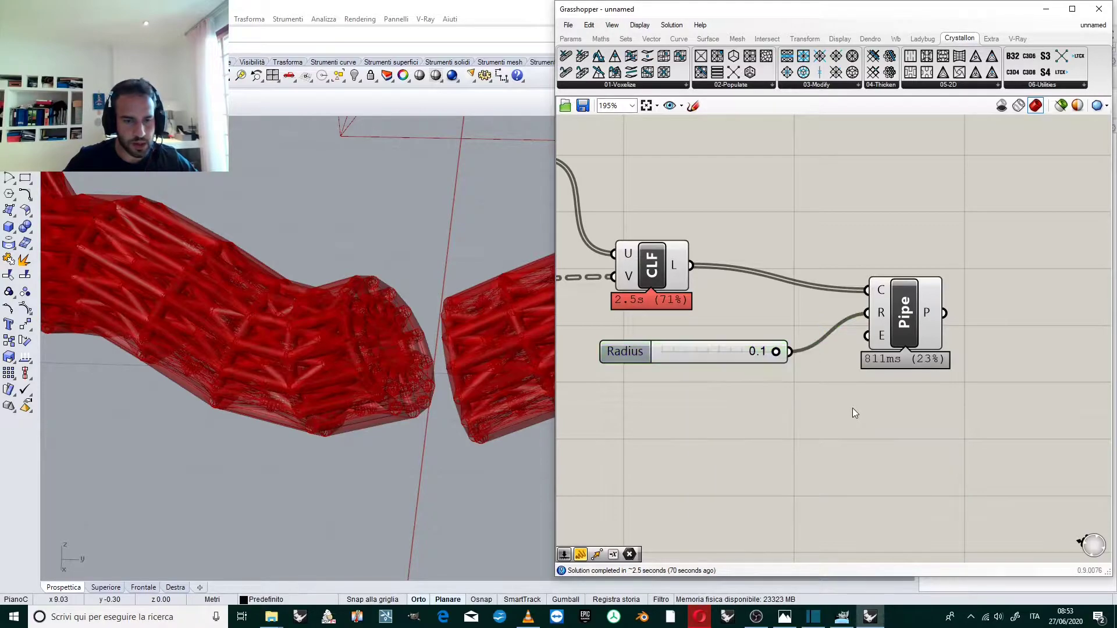
Step: Connect a new 0.05 number slider to the Pipe's Radius input in place of the 0.1 slider and delete the old one
{"action": "double_click", "coordinate": [854, 412]}
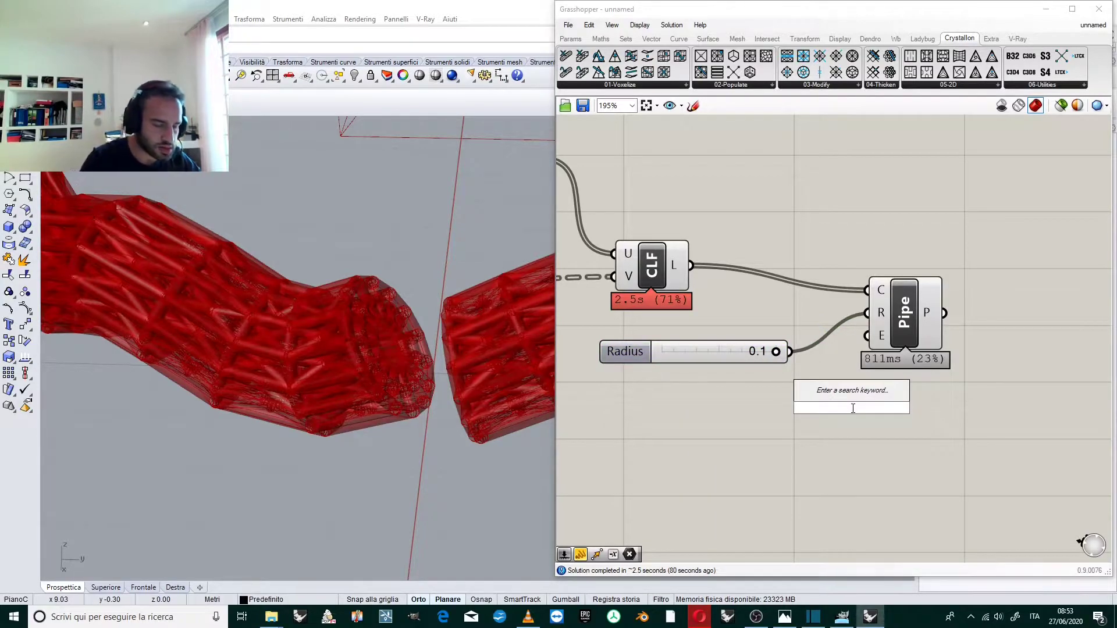
{"action": "type", "text": "0.01"}
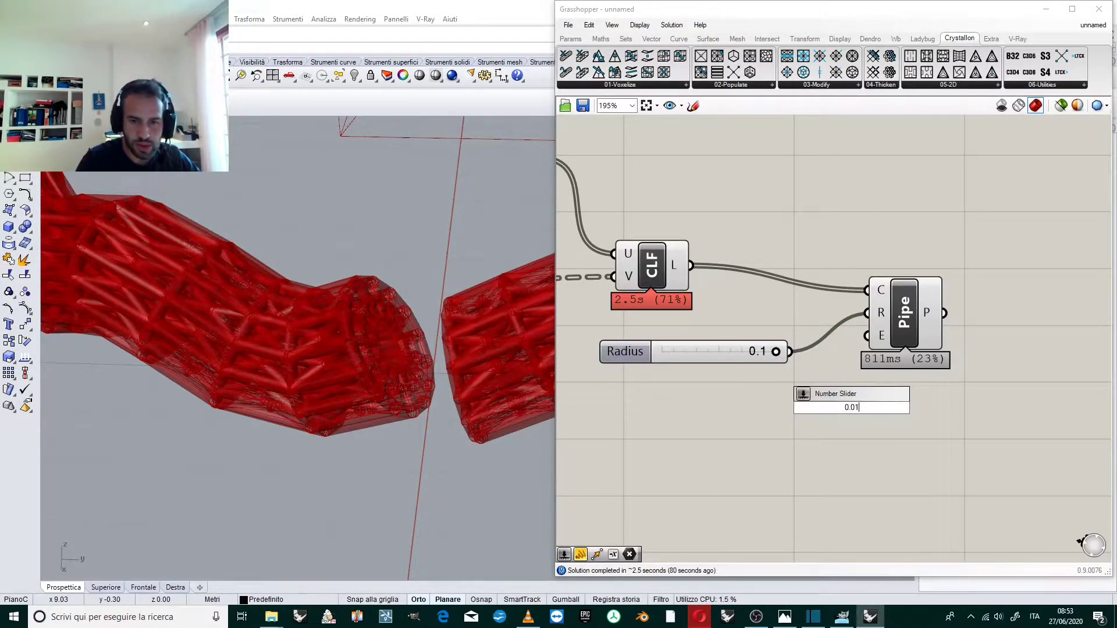
{"action": "key", "text": "BackSpace"}
{"action": "type", "text": "5"}
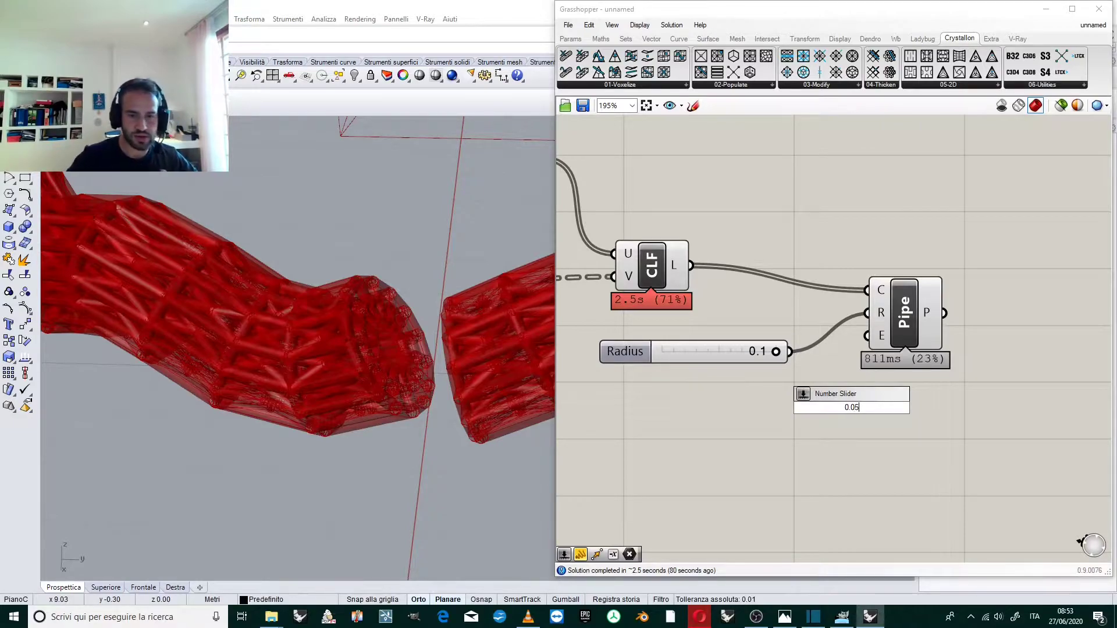
{"action": "key", "text": "Return"}
{"action": "left_click_drag", "start_coordinate": [944, 407], "coordinate": [866, 318]}
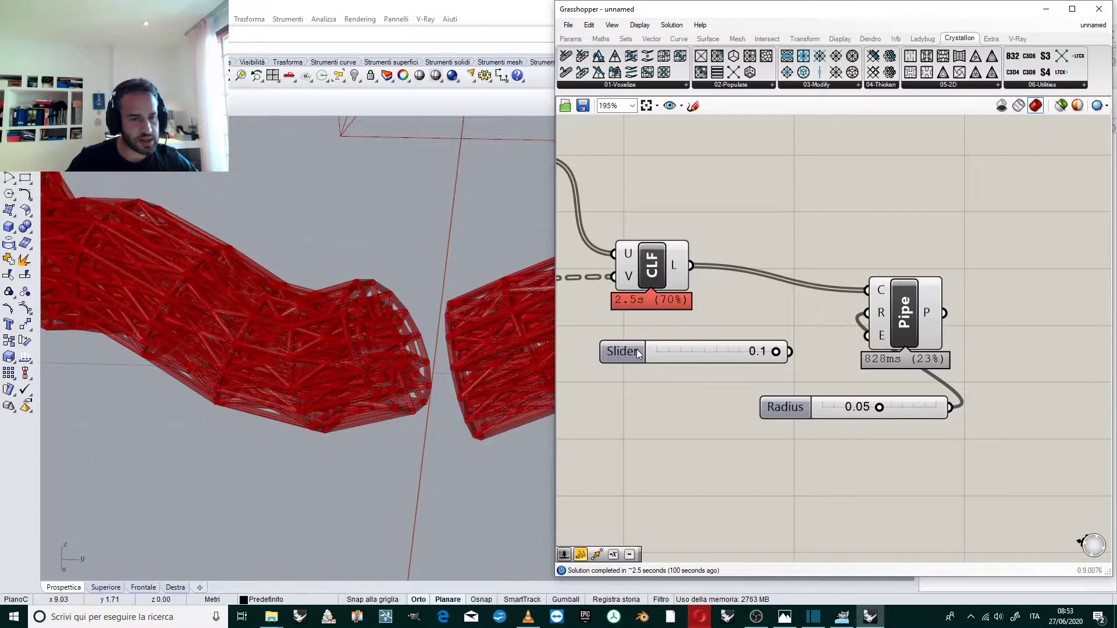
{"action": "left_click", "coordinate": [671, 352]}
Step: Check the piped lattice around the ring and set the Radius slider's value to 0.01
{"action": "right_click_drag", "start_coordinate": [381, 355], "coordinate": [207, 369]}
{"action": "scroll", "coordinate": [94, 375], "scroll_direction": "up", "scroll_amount": 10}
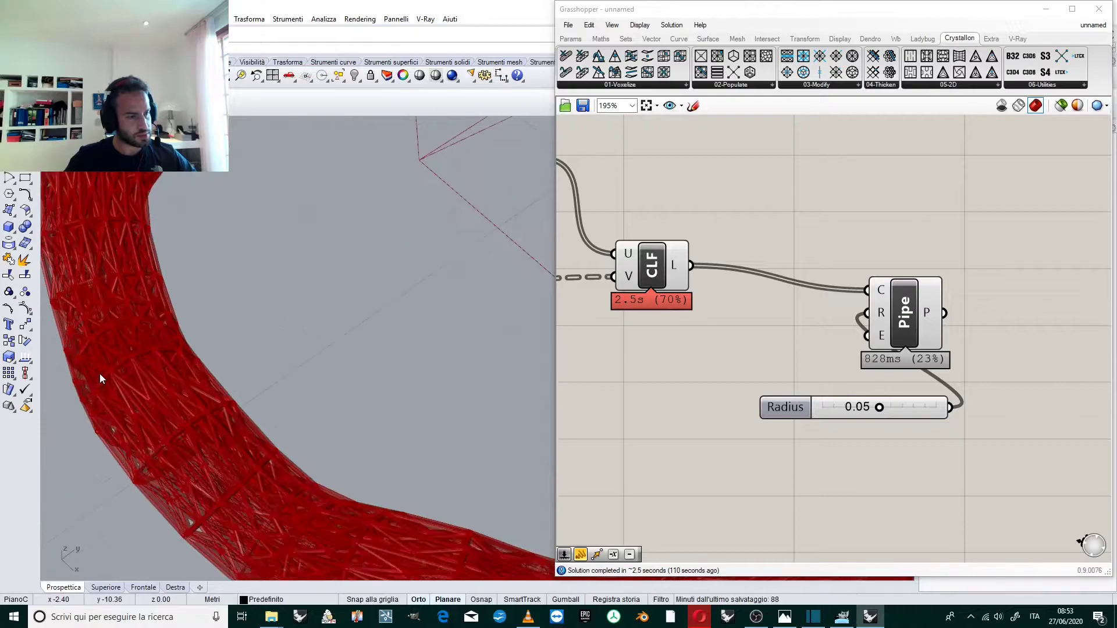
{"action": "scroll", "coordinate": [220, 395], "scroll_direction": "down", "scroll_amount": 10}
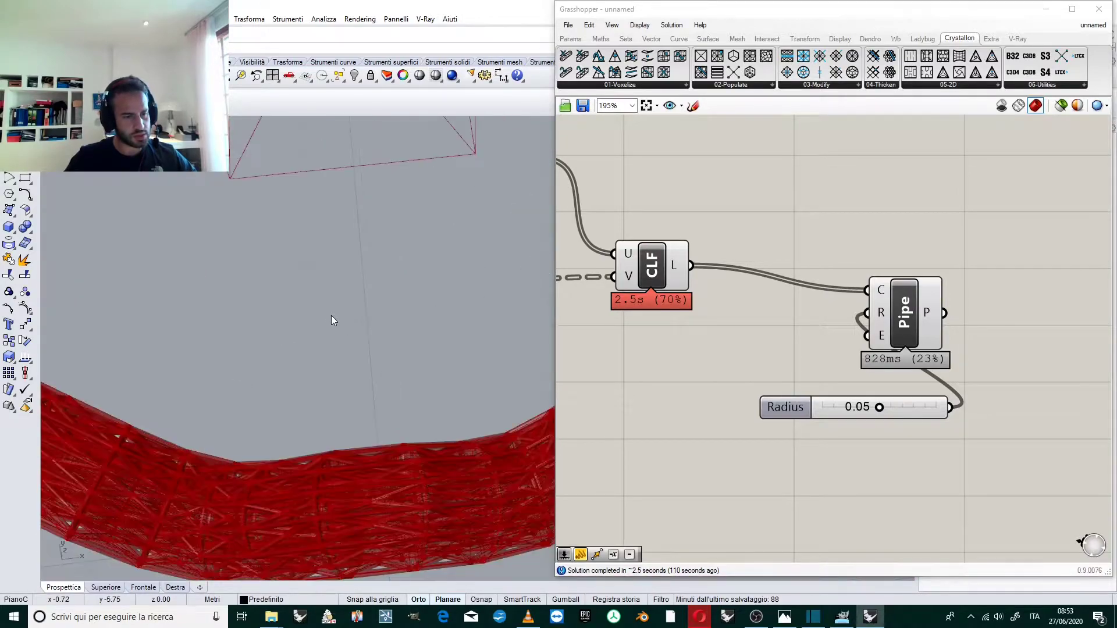
{"action": "right_click_drag", "start_coordinate": [273, 397], "coordinate": [382, 377]}
{"action": "scroll", "coordinate": [378, 380], "scroll_direction": "down", "scroll_amount": 6}
{"action": "scroll", "coordinate": [255, 408], "scroll_direction": "up", "scroll_amount": 11}
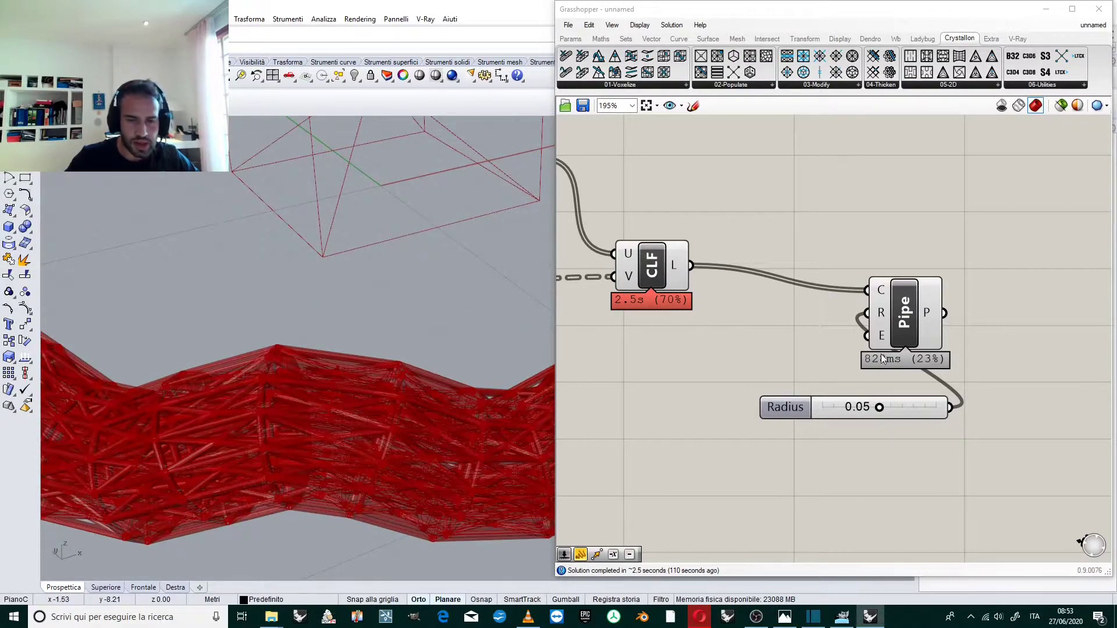
{"action": "right_click", "coordinate": [847, 407]}
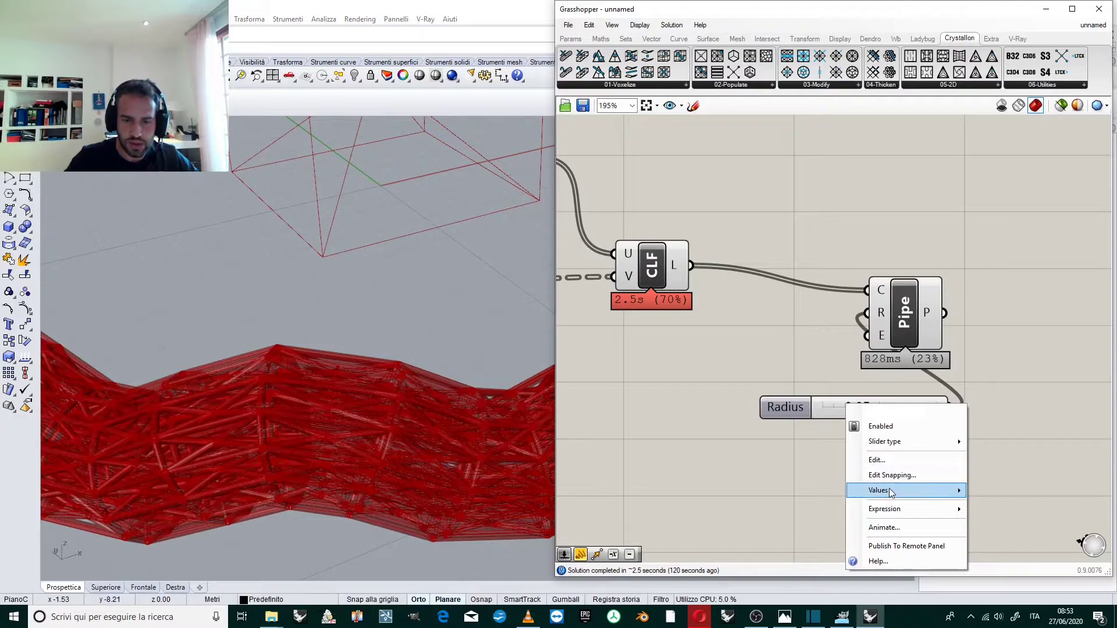
{"action": "mouse_move", "coordinate": [893, 491]}
{"action": "left_click", "coordinate": [1066, 517]}
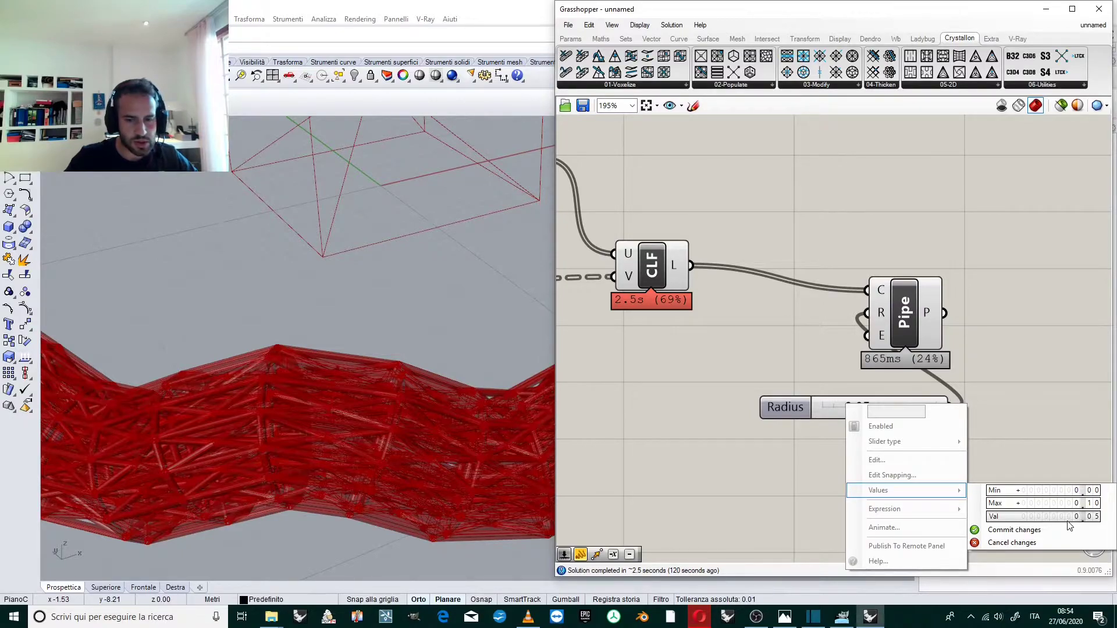
{"action": "double_click", "coordinate": [1062, 517]}
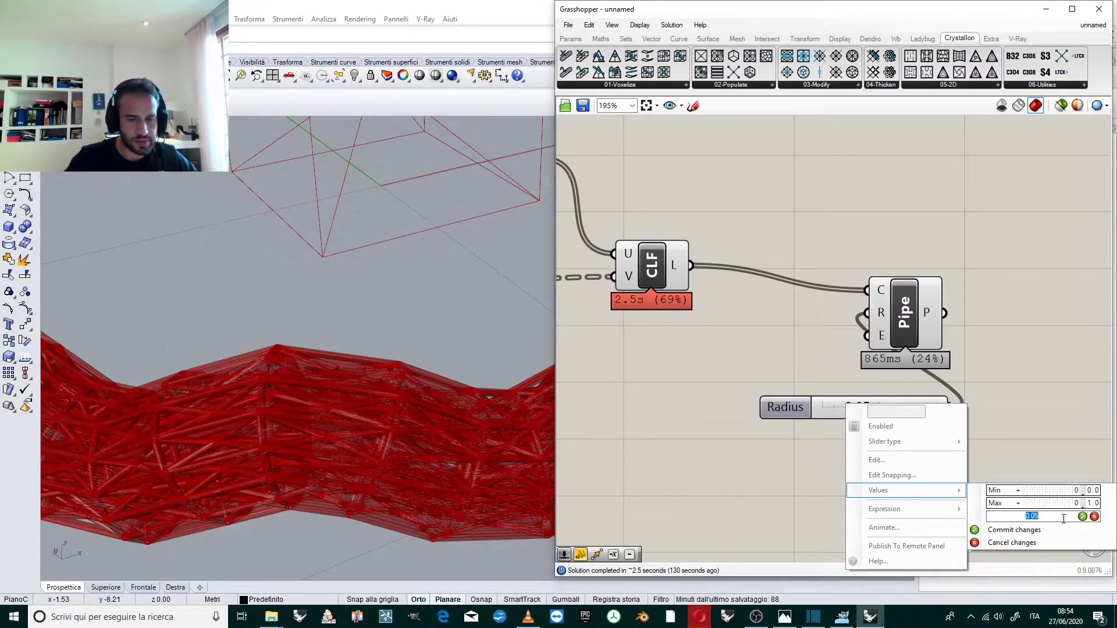
{"action": "type", "text": "0"}
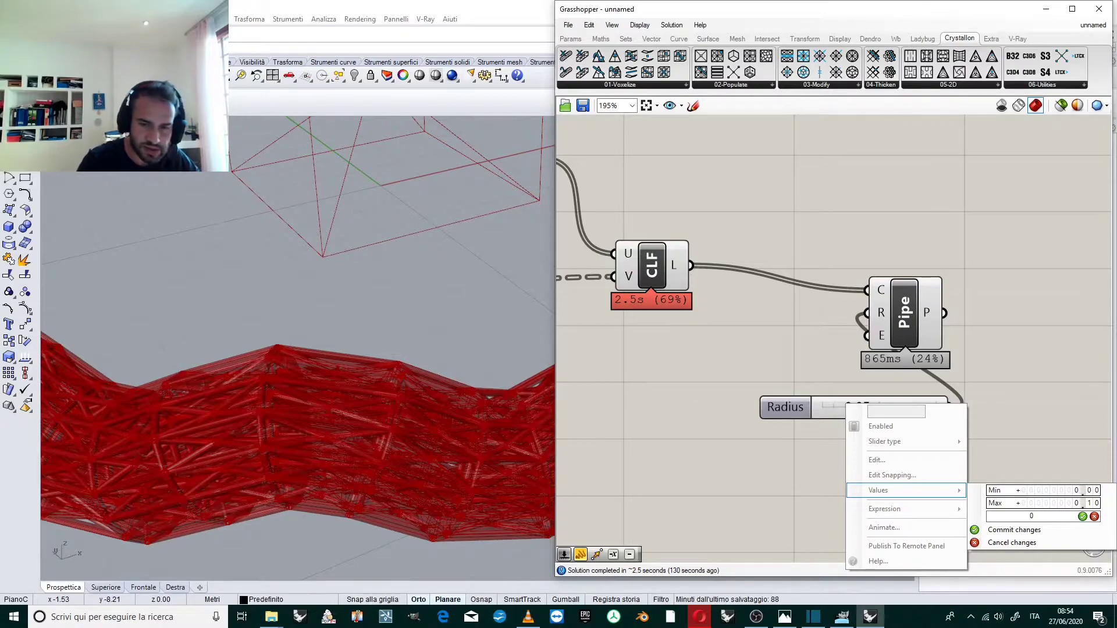
{"action": "type", "text": ".01"}
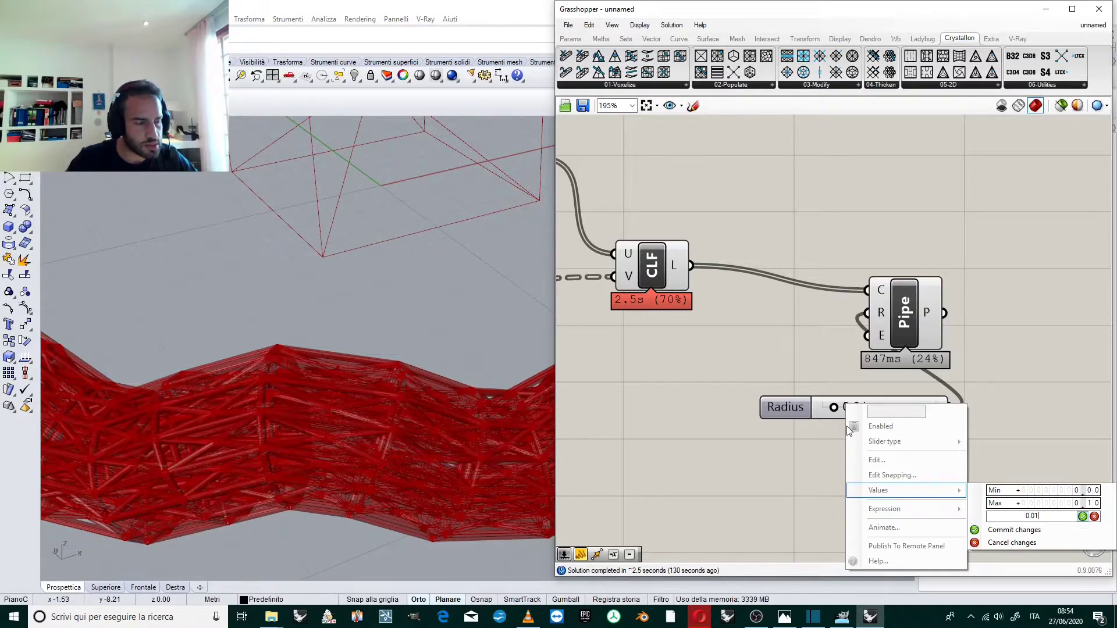
{"action": "left_click", "coordinate": [1084, 517]}
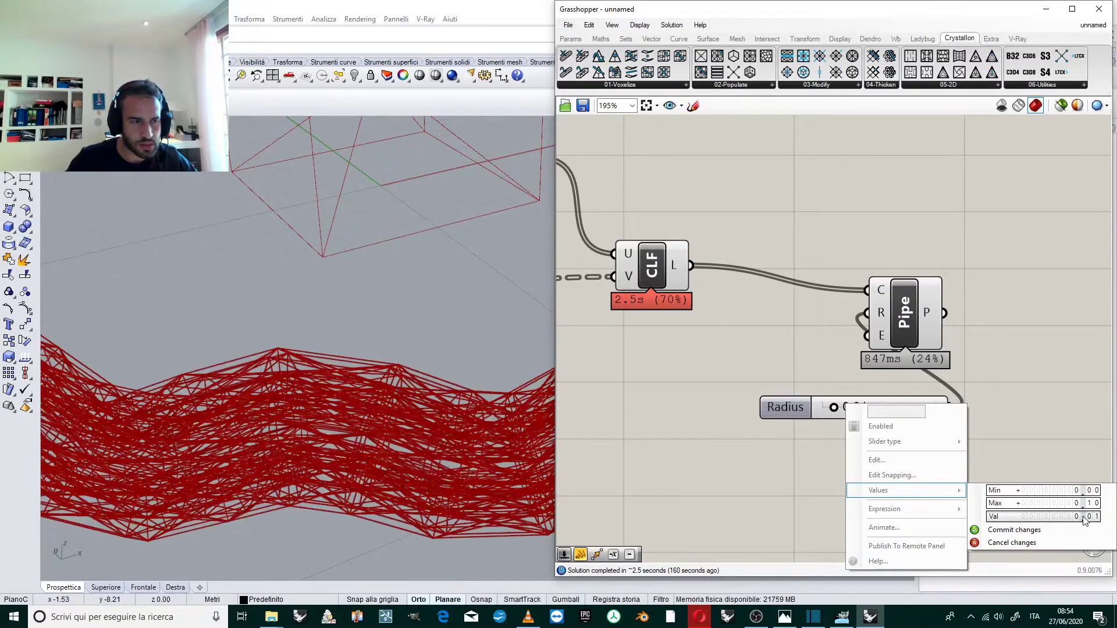
Step: Examine the thinner piped ring lattice in Rhino, both as a whole and up close from several angles
{"action": "scroll", "coordinate": [367, 351], "scroll_direction": "down", "scroll_amount": 10}
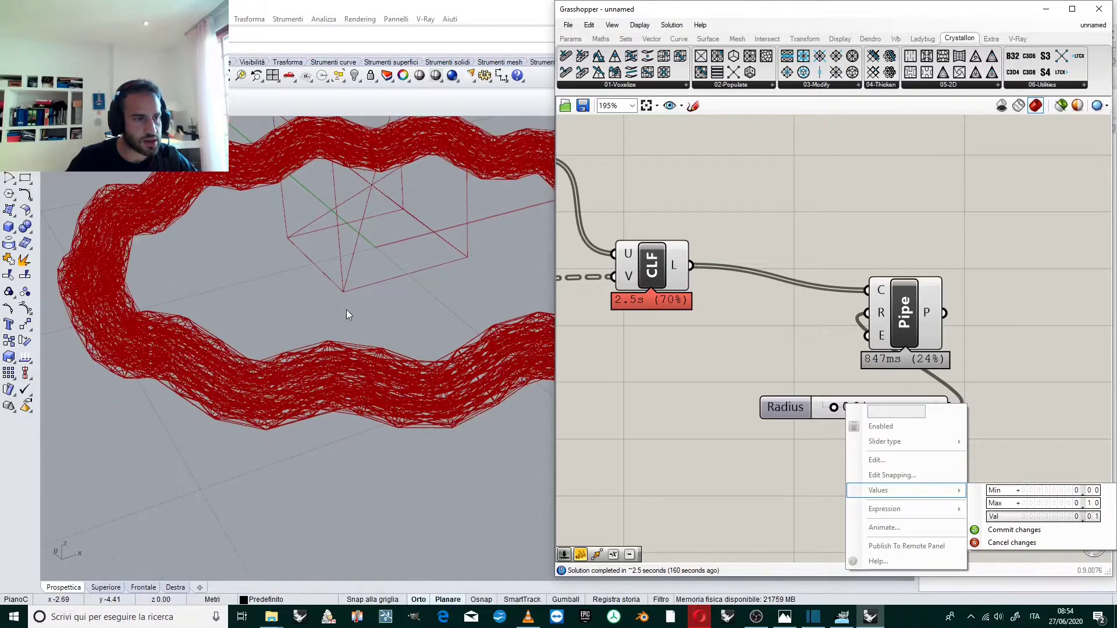
{"action": "scroll", "coordinate": [493, 263], "scroll_direction": "up", "scroll_amount": 3}
{"action": "right_click_drag", "start_coordinate": [494, 263], "coordinate": [157, 401]}
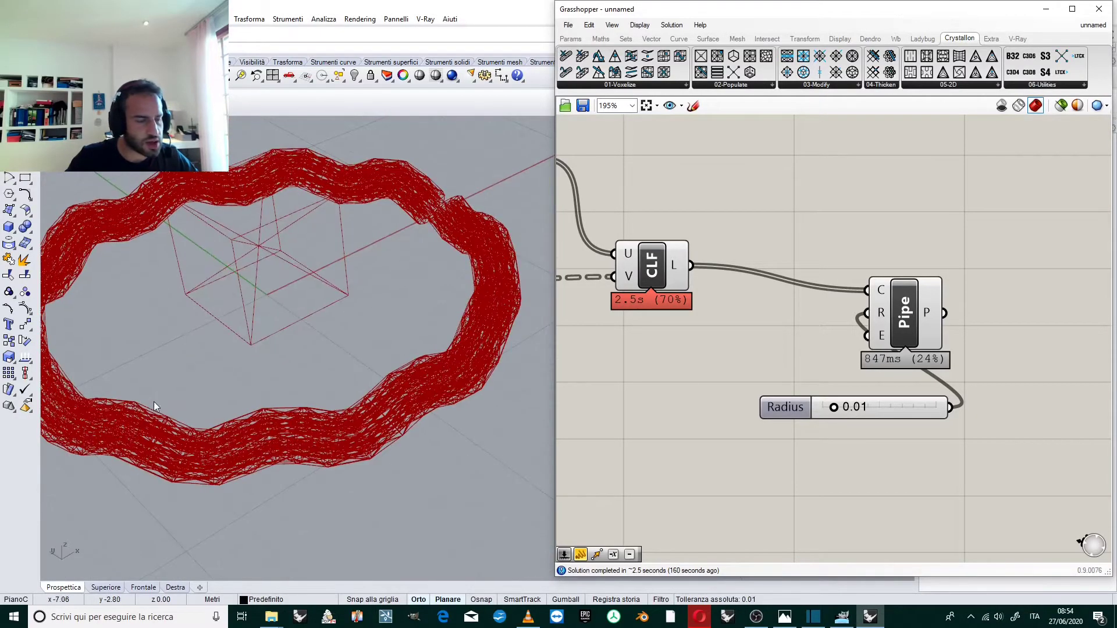
{"action": "scroll", "coordinate": [138, 448], "scroll_direction": "up", "scroll_amount": 8}
{"action": "right_click_drag", "start_coordinate": [139, 448], "coordinate": [394, 337]}
{"action": "scroll", "coordinate": [393, 337], "scroll_direction": "down", "scroll_amount": 6}
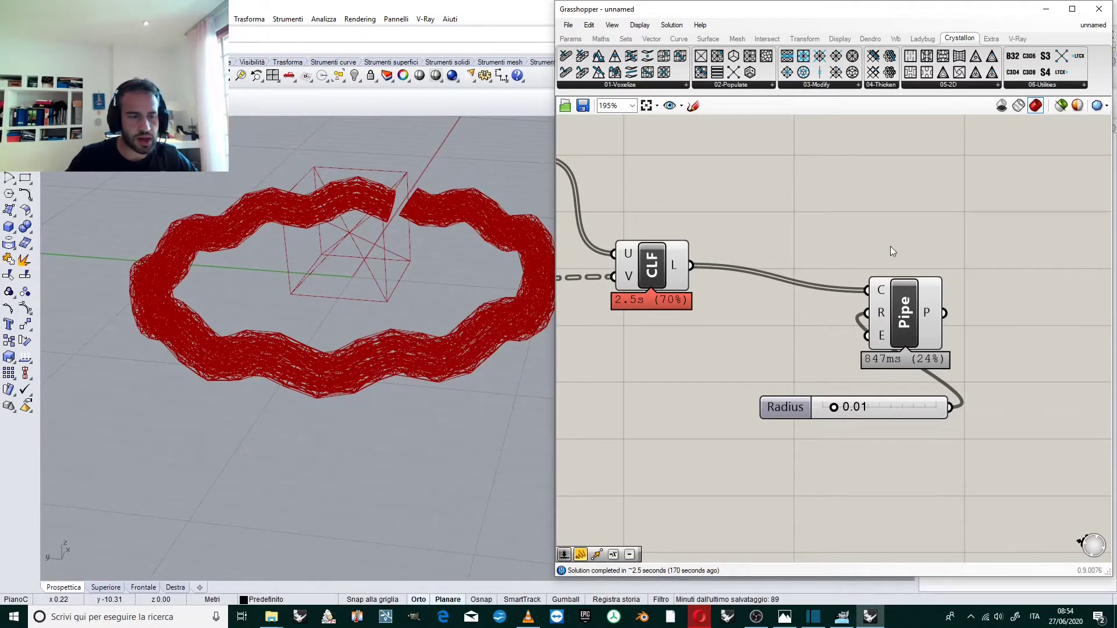
{"action": "scroll", "coordinate": [396, 192], "scroll_direction": "up", "scroll_amount": 3}
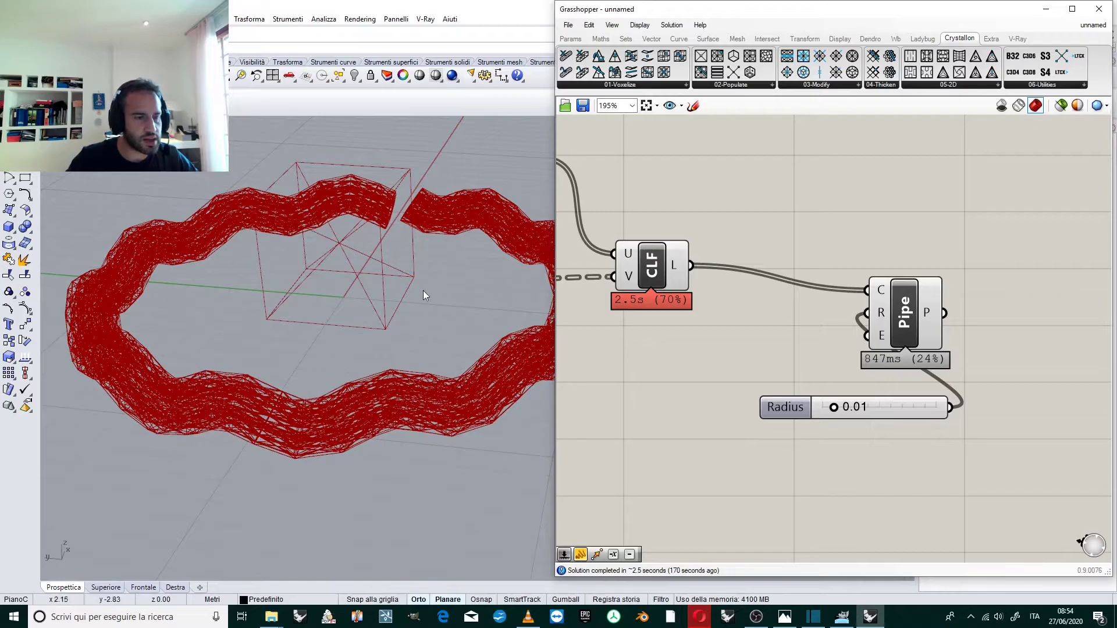
{"action": "scroll", "coordinate": [423, 290], "scroll_direction": "down", "scroll_amount": 2}
{"action": "scroll", "coordinate": [417, 246], "scroll_direction": "up", "scroll_amount": 5}
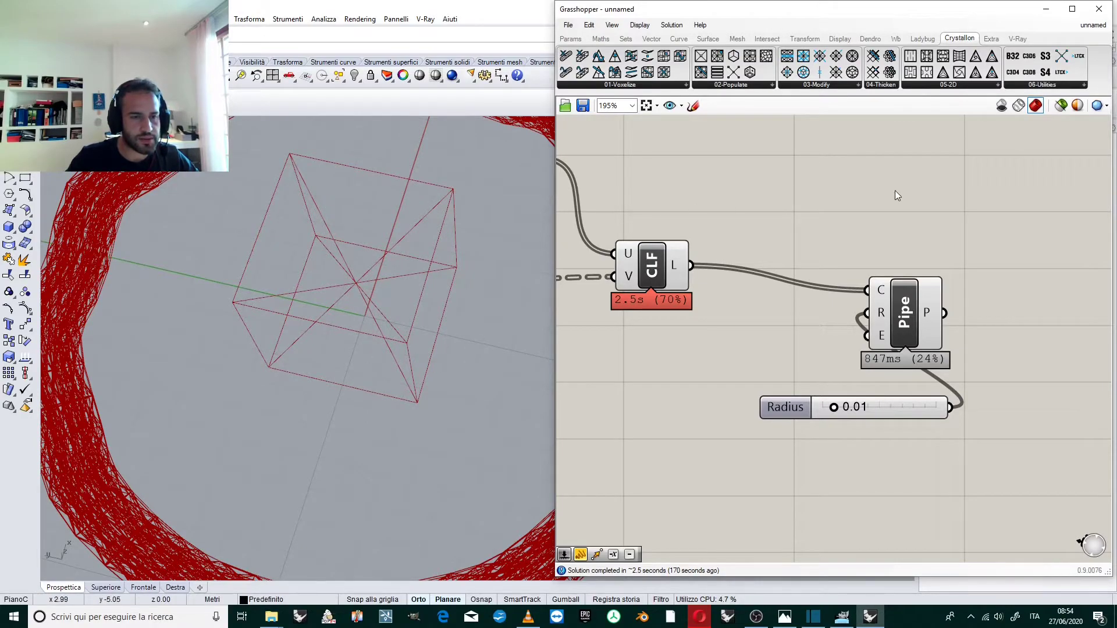
Step: Examine the unit cell selector in the definition, and the single BC Cubic cell and surrounding lattice ring in Rhino's perspective view
{"action": "scroll", "coordinate": [965, 301], "scroll_direction": "down", "scroll_amount": 3}
{"action": "scroll", "coordinate": [721, 235], "scroll_direction": "up", "scroll_amount": 2}
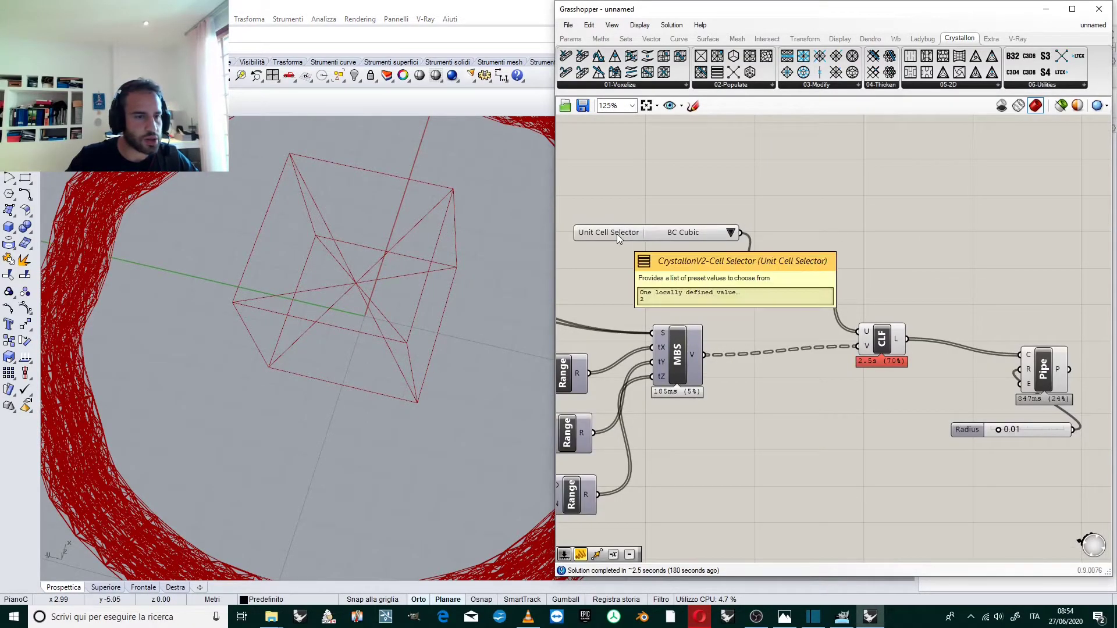
{"action": "left_click", "coordinate": [459, 262]}
{"action": "scroll", "coordinate": [408, 239], "scroll_direction": "up", "scroll_amount": 4}
{"action": "scroll", "coordinate": [362, 225], "scroll_direction": "up", "scroll_amount": 5}
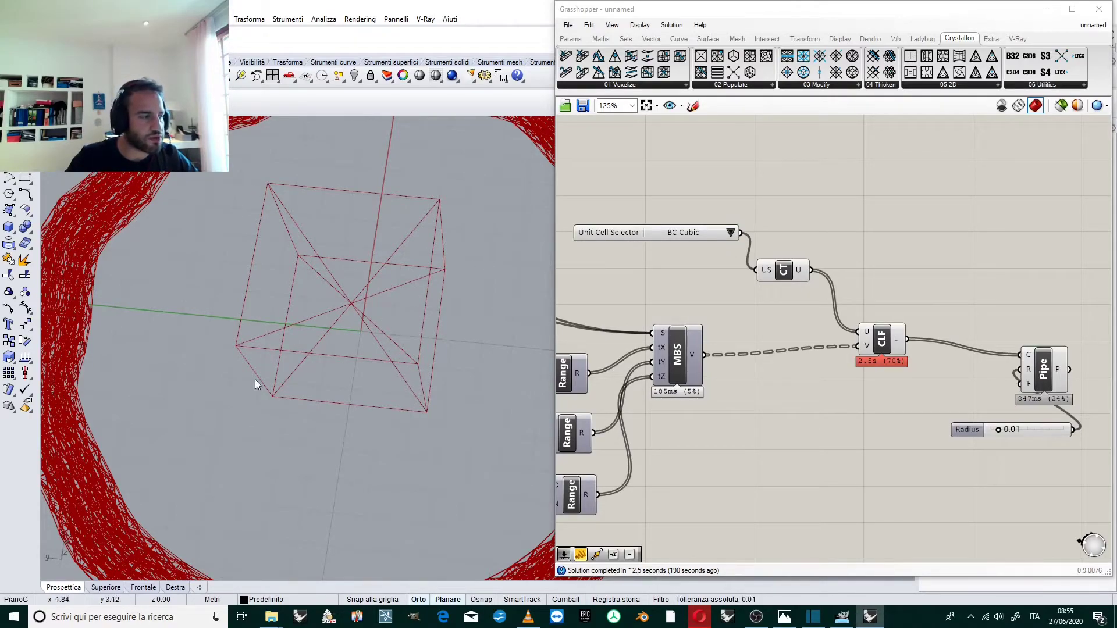
{"action": "right_click_drag", "start_coordinate": [443, 263], "coordinate": [413, 185]}
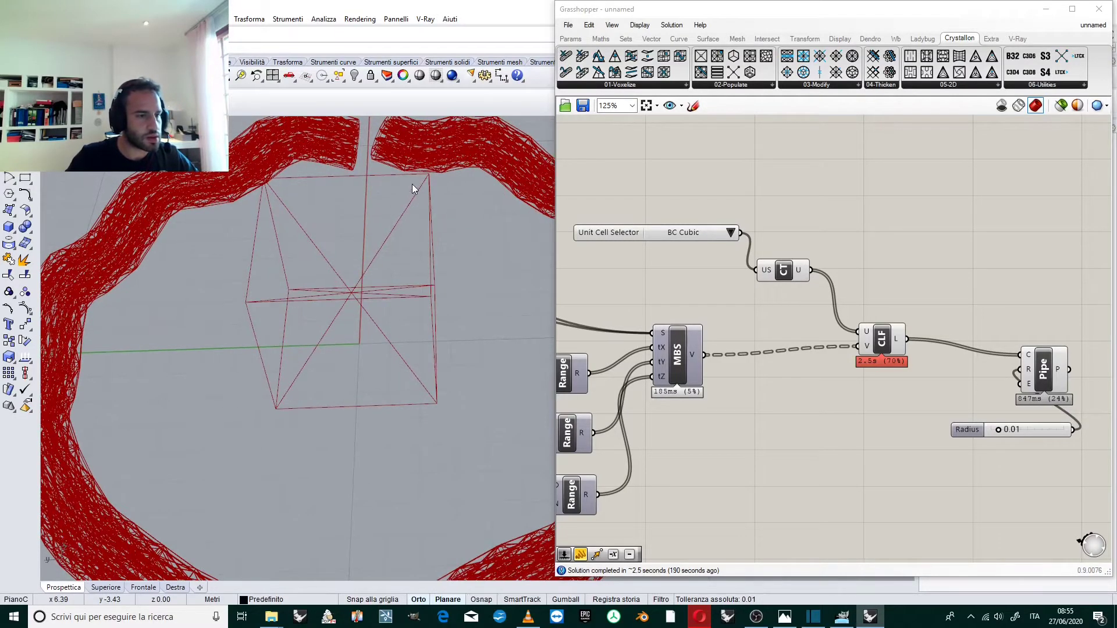
{"action": "scroll", "coordinate": [421, 188], "scroll_direction": "down", "scroll_amount": 4}
{"action": "right_click_drag", "start_coordinate": [410, 227], "coordinate": [405, 224]}
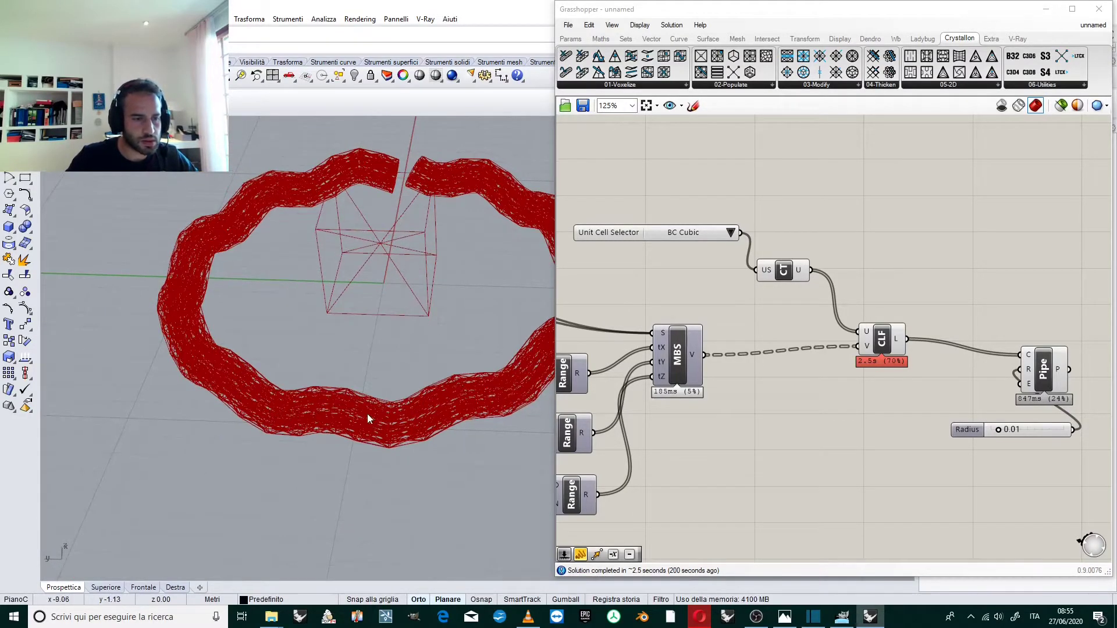
{"action": "scroll", "coordinate": [367, 414], "scroll_direction": "up", "scroll_amount": 3}
Step: Bake the Pipe component's P output to the Livello 01 layer with colour by layer
{"action": "scroll", "coordinate": [961, 290], "scroll_direction": "up", "scroll_amount": 4}
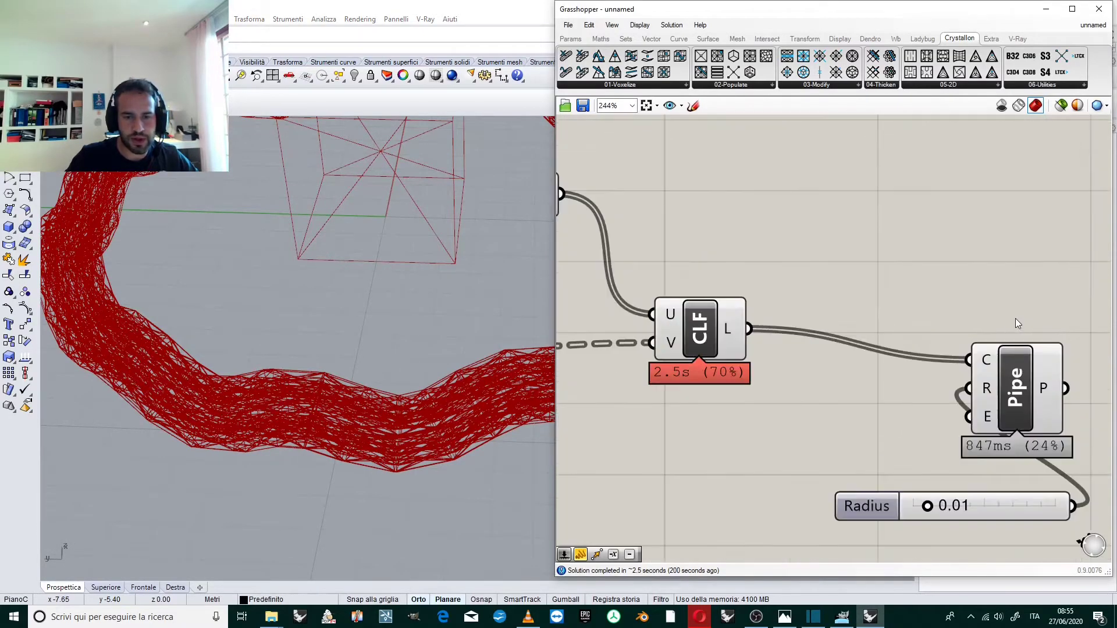
{"action": "scroll", "coordinate": [885, 270], "scroll_direction": "down", "scroll_amount": 3}
{"action": "scroll", "coordinate": [955, 285], "scroll_direction": "up", "scroll_amount": 5}
{"action": "left_click", "coordinate": [876, 347]}
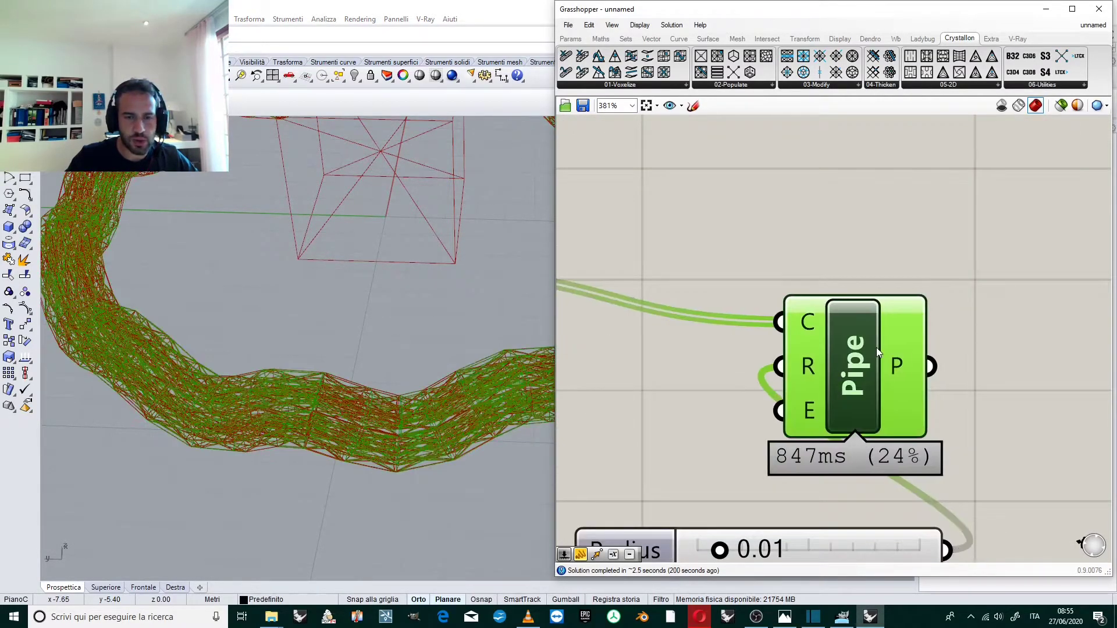
{"action": "right_click", "coordinate": [908, 335]}
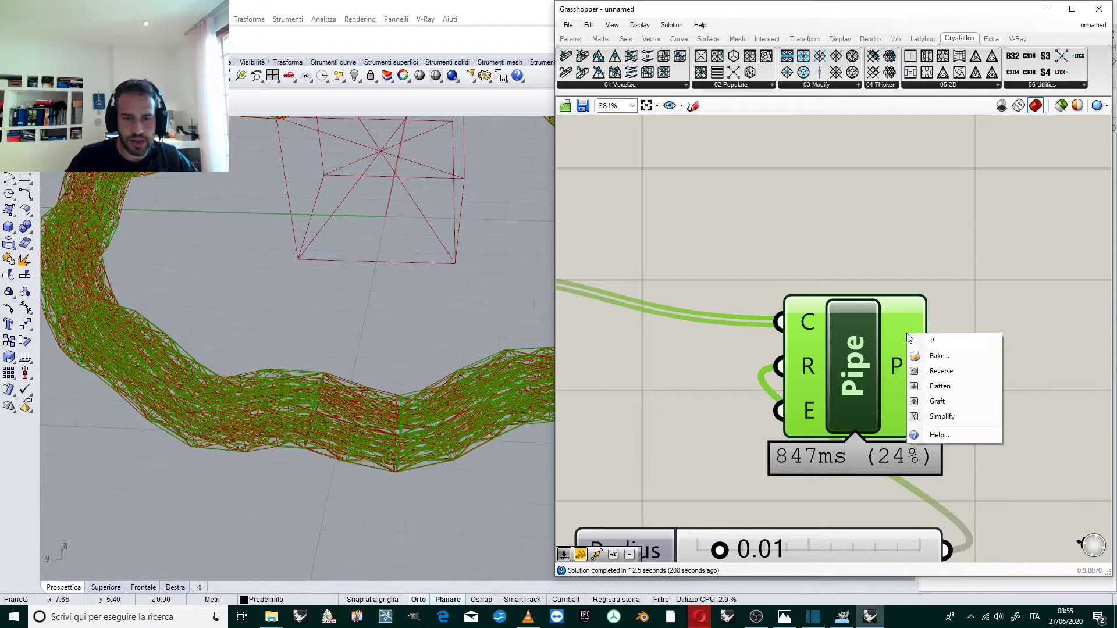
{"action": "left_click", "coordinate": [938, 355]}
{"action": "left_click", "coordinate": [928, 276]}
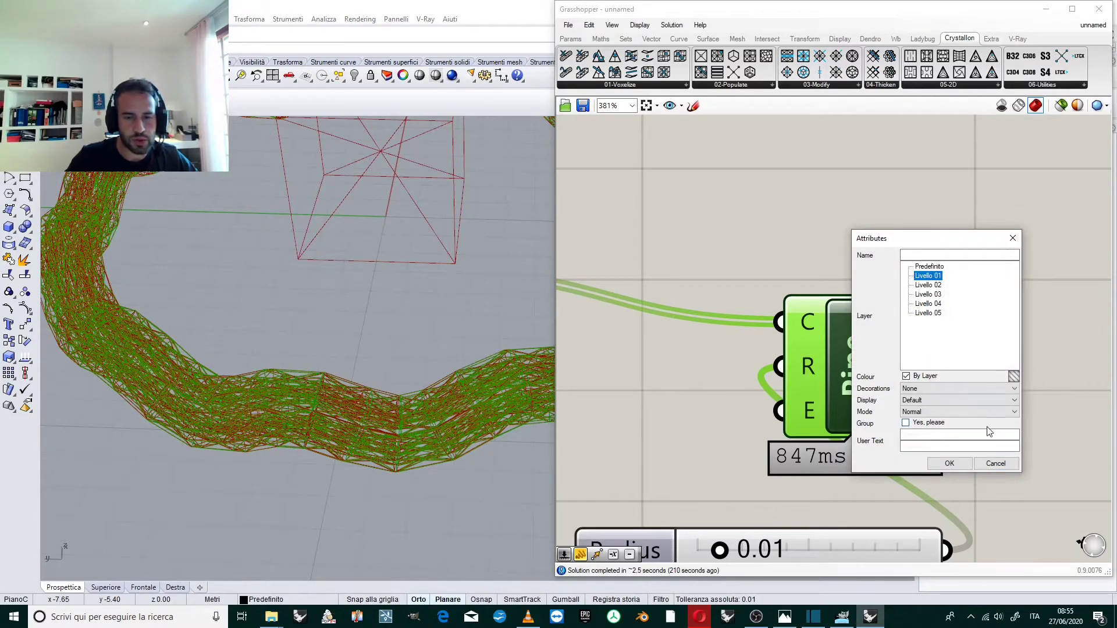
{"action": "left_click", "coordinate": [951, 463]}
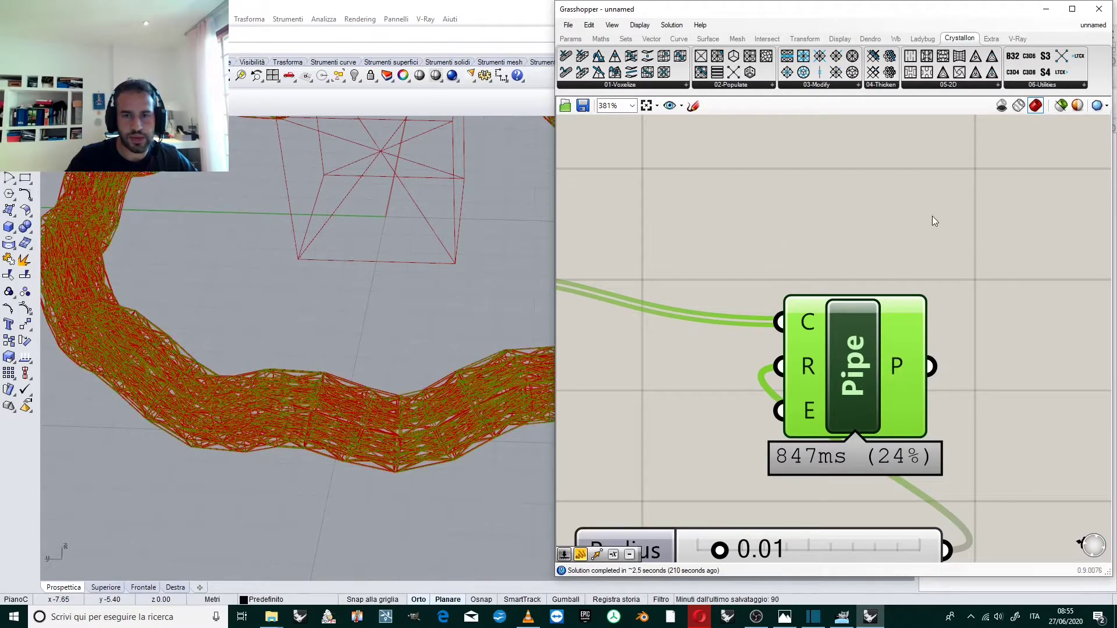
Step: Turn off Grasshopper's geometry preview and switch Rhino's perspective viewport to a shaded display of the baked pipes
{"action": "left_click", "coordinate": [1003, 106]}
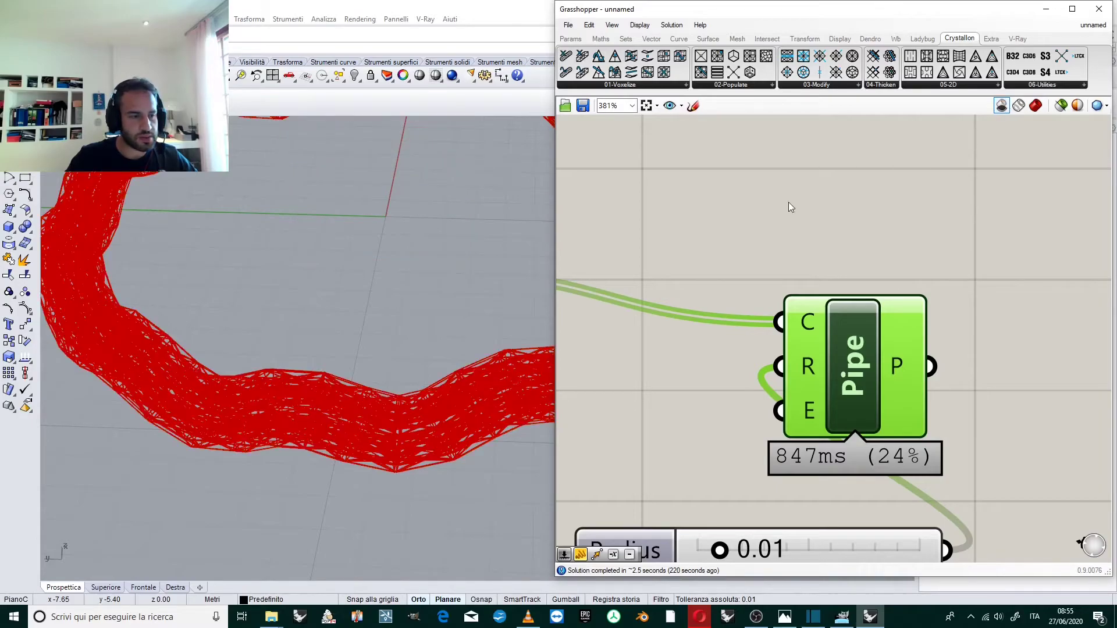
{"action": "left_click", "coordinate": [500, 263]}
{"action": "scroll", "coordinate": [387, 341], "scroll_direction": "down", "scroll_amount": 5}
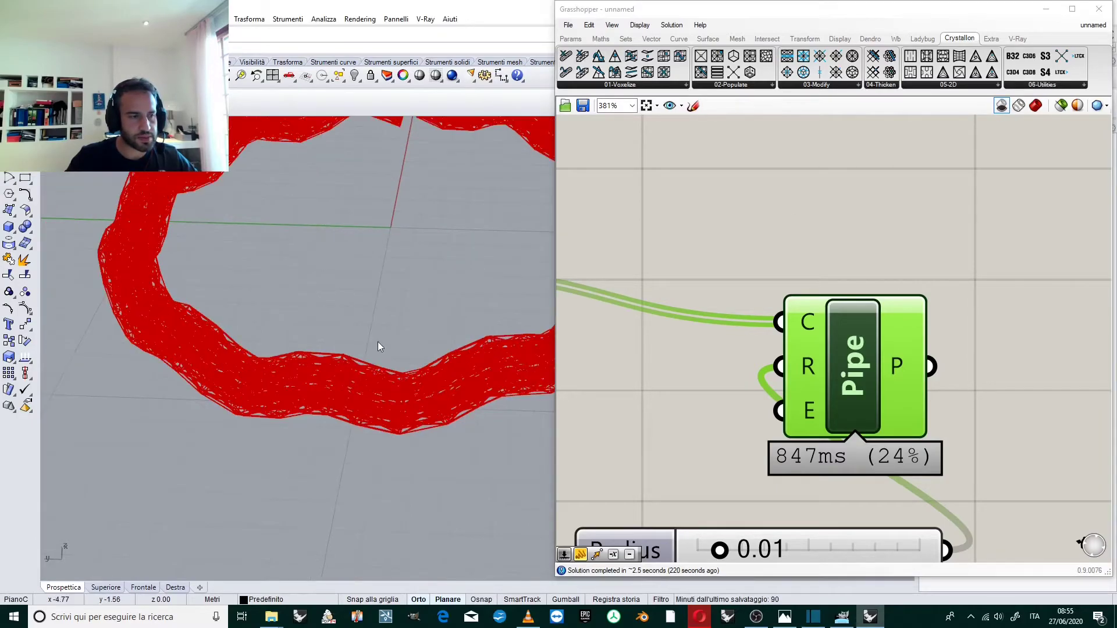
{"action": "scroll", "coordinate": [322, 340], "scroll_direction": "down", "scroll_amount": 2}
{"action": "scroll", "coordinate": [354, 262], "scroll_direction": "up", "scroll_amount": 4}
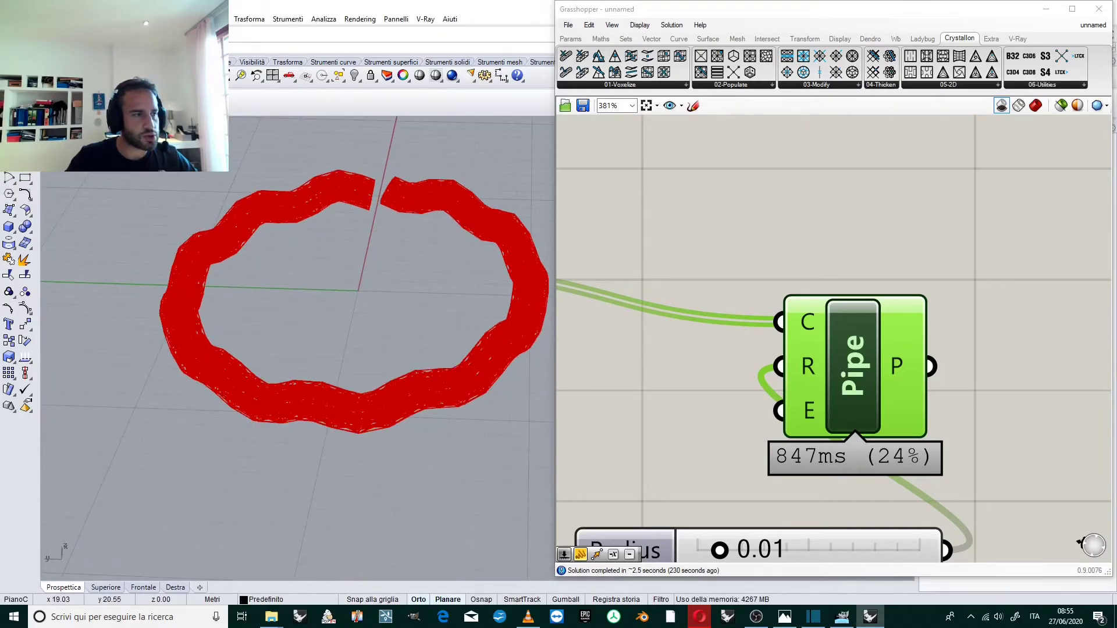
{"action": "left_click", "coordinate": [84, 123]}
{"action": "left_click", "coordinate": [79, 176]}
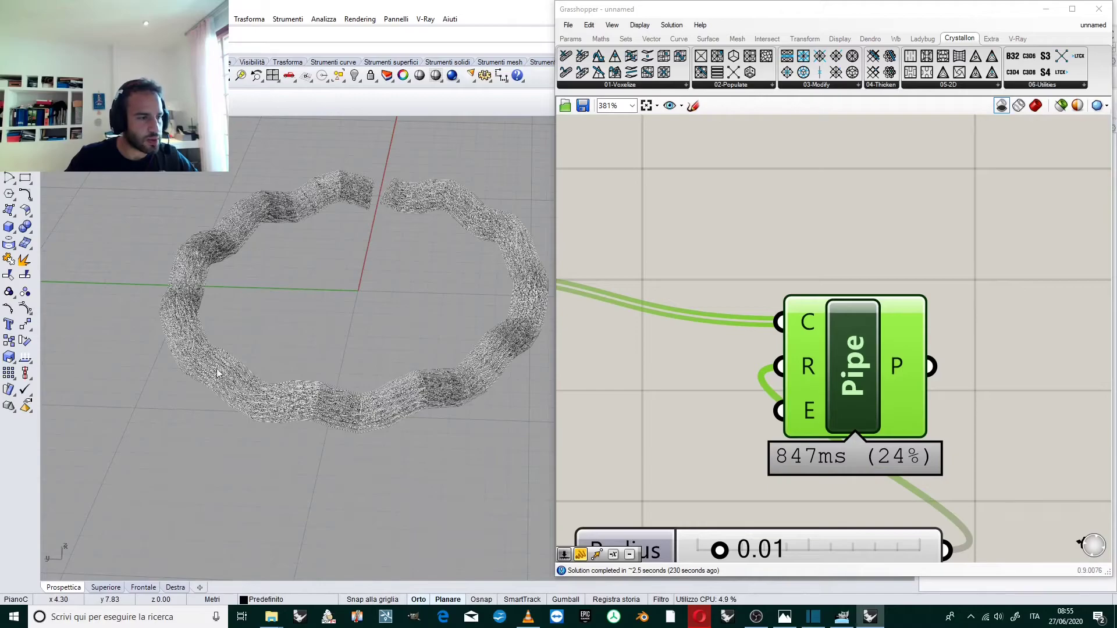
Step: Examine the baked pipe lattice in shaded display, close up along the wavy tube and as a whole ring from several angles
{"action": "scroll", "coordinate": [192, 380], "scroll_direction": "up", "scroll_amount": 2}
{"action": "scroll", "coordinate": [186, 384], "scroll_direction": "up", "scroll_amount": 4}
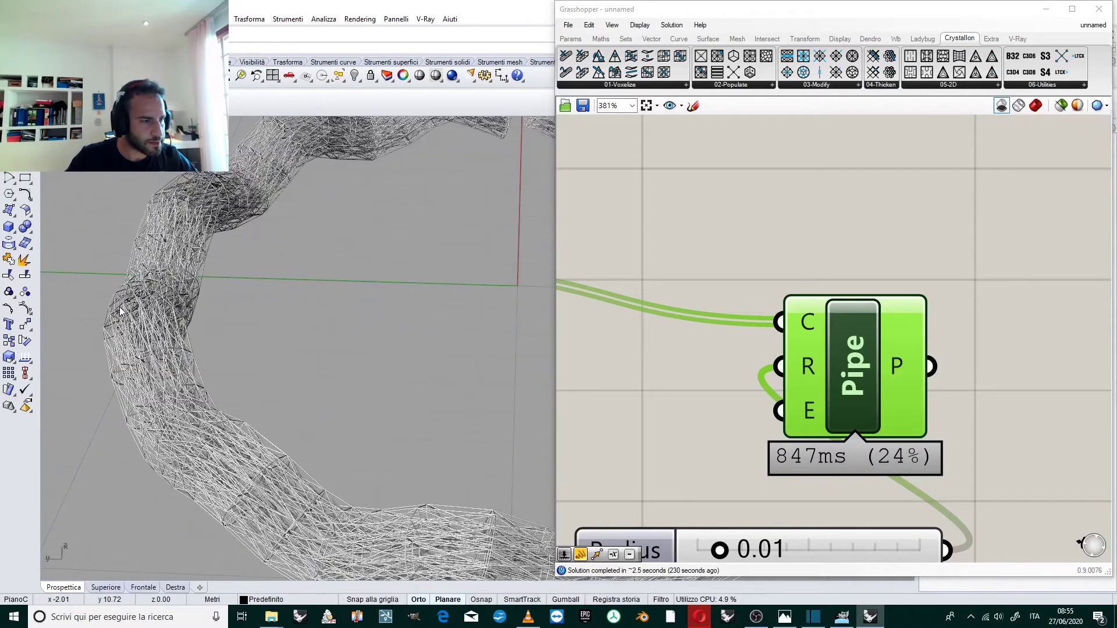
{"action": "right_click_drag", "start_coordinate": [122, 303], "coordinate": [191, 296]}
{"action": "scroll", "coordinate": [289, 278], "scroll_direction": "down", "scroll_amount": 4}
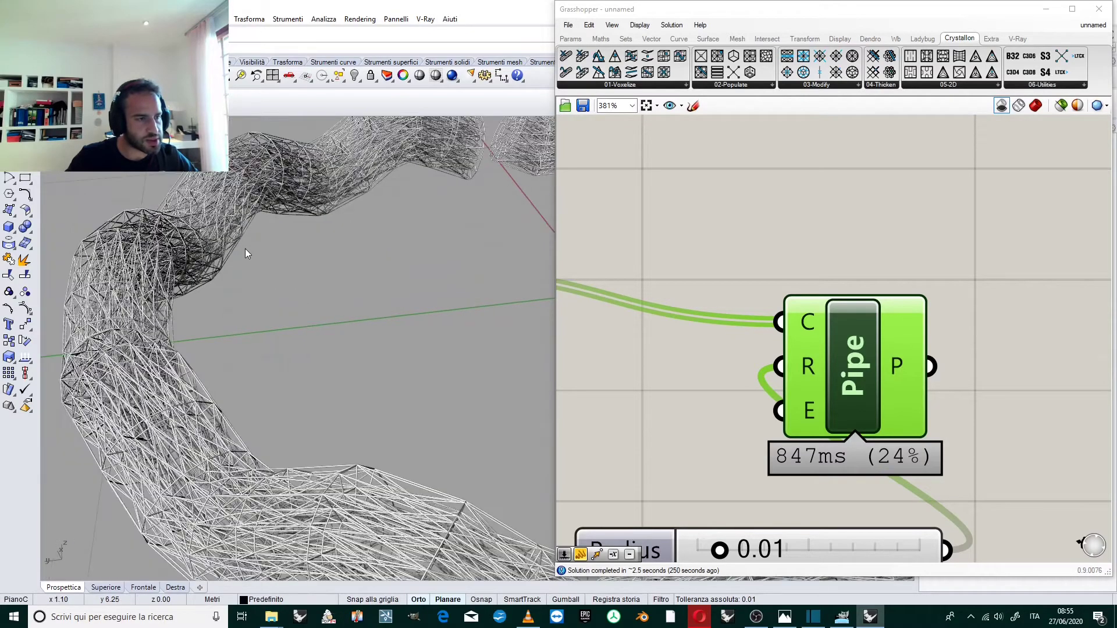
{"action": "scroll", "coordinate": [343, 442], "scroll_direction": "down", "scroll_amount": 3}
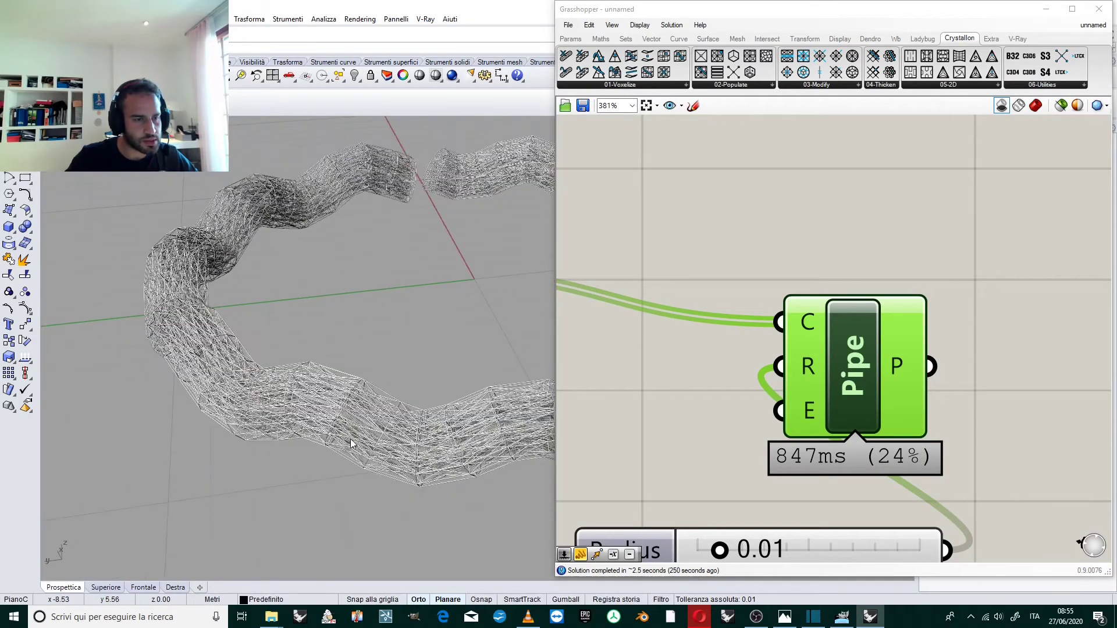
{"action": "scroll", "coordinate": [395, 443], "scroll_direction": "up", "scroll_amount": 4}
{"action": "right_click_drag", "start_coordinate": [349, 393], "coordinate": [395, 307]}
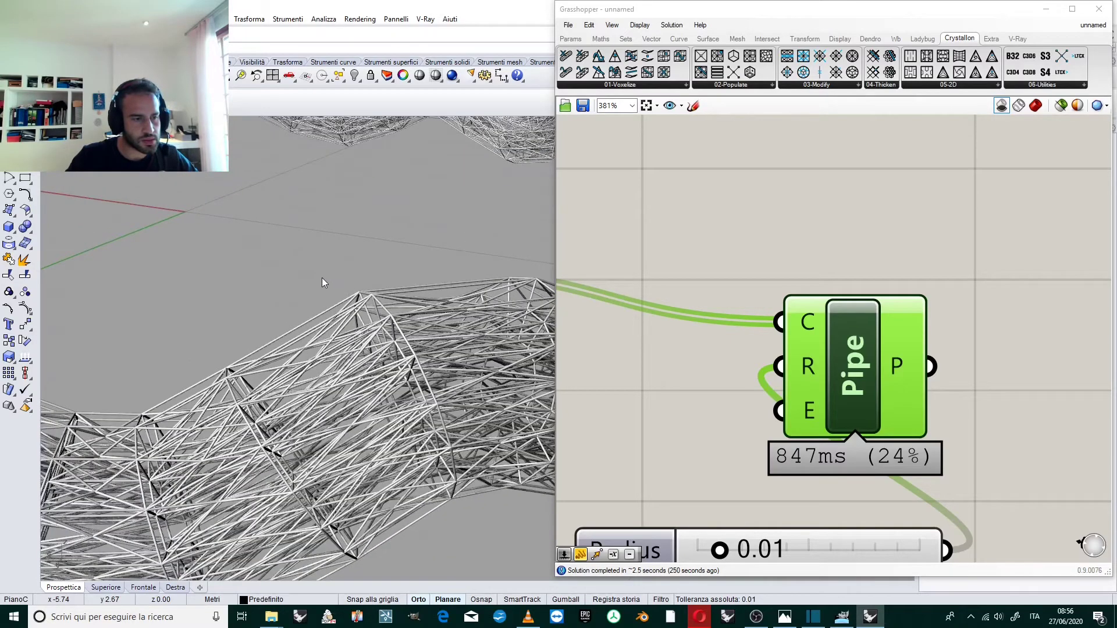
{"action": "scroll", "coordinate": [322, 278], "scroll_direction": "down", "scroll_amount": 3}
{"action": "scroll", "coordinate": [221, 342], "scroll_direction": "down", "scroll_amount": 1}
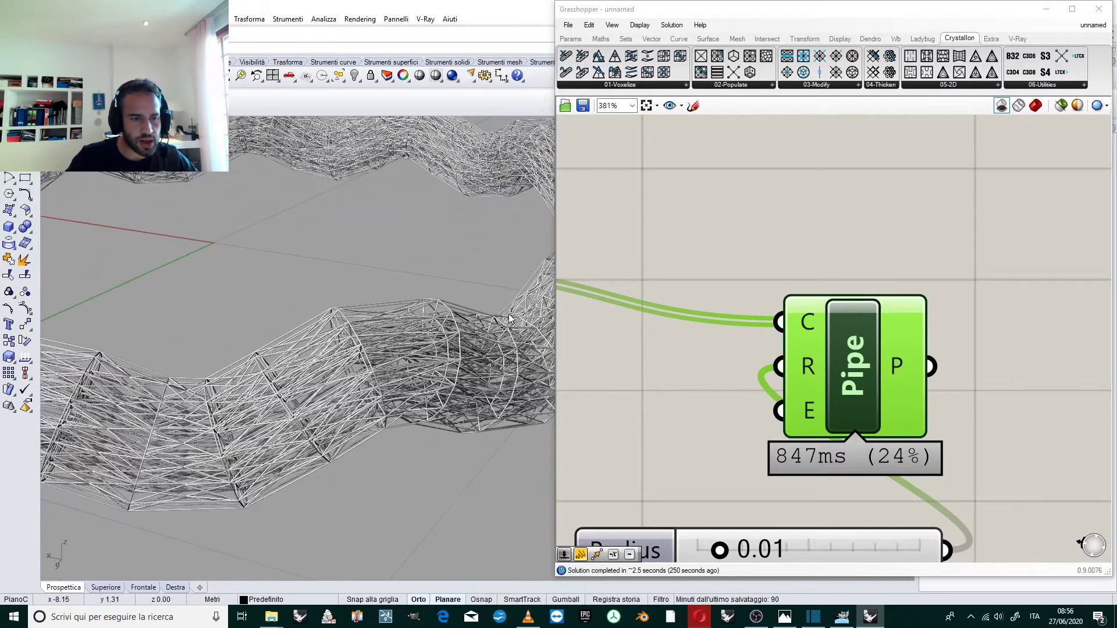
{"action": "scroll", "coordinate": [493, 364], "scroll_direction": "up", "scroll_amount": 2}
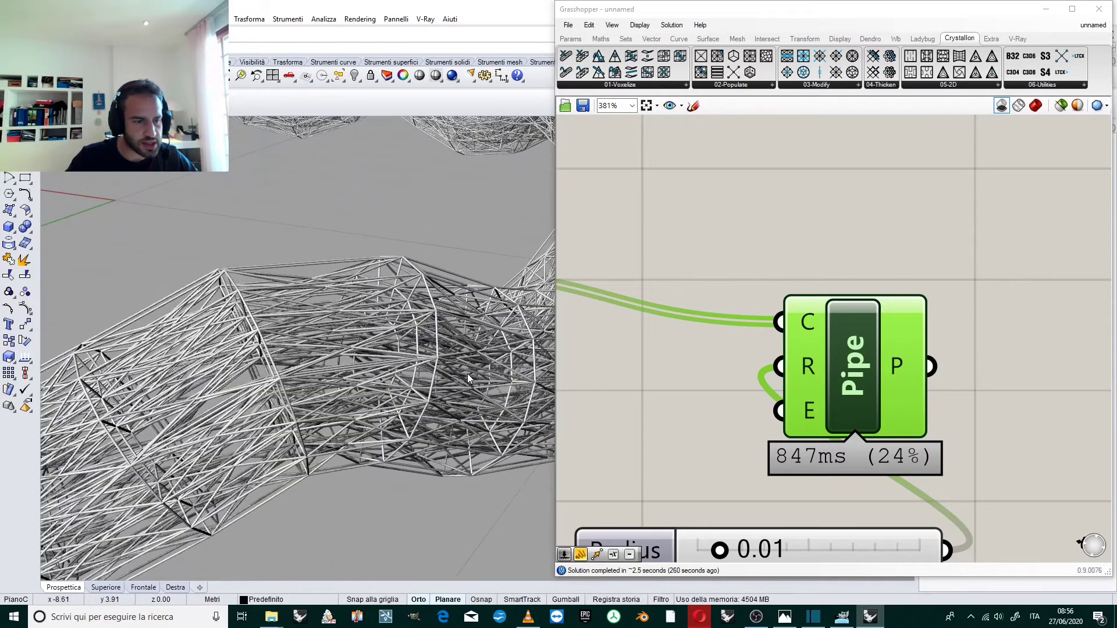
{"action": "scroll", "coordinate": [468, 377], "scroll_direction": "up", "scroll_amount": 1}
{"action": "scroll", "coordinate": [126, 256], "scroll_direction": "down", "scroll_amount": 4}
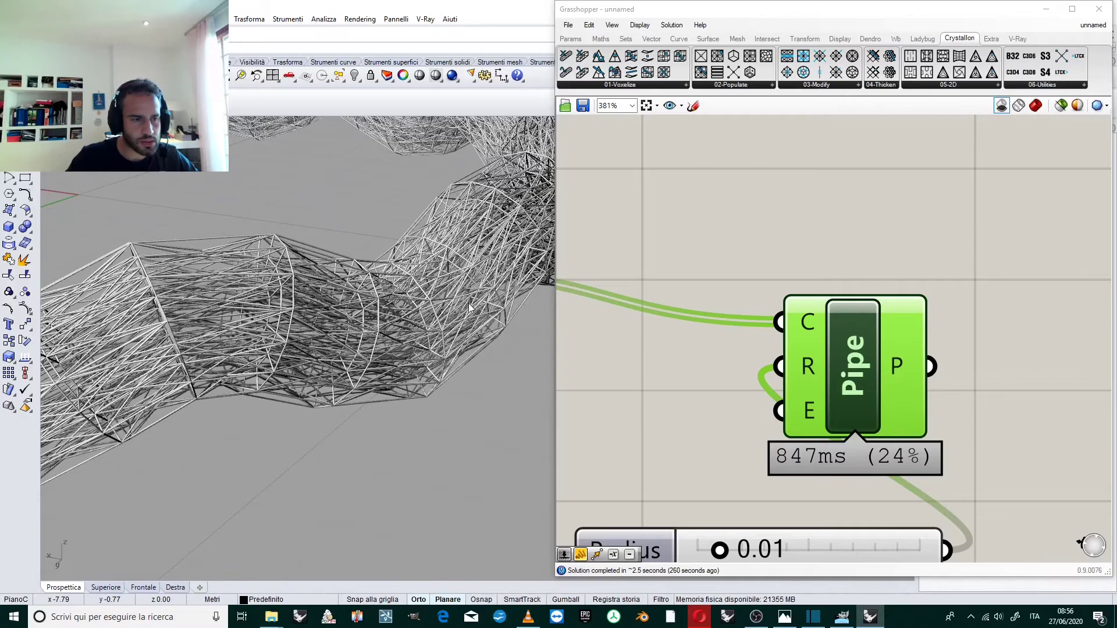
{"action": "scroll", "coordinate": [470, 308], "scroll_direction": "up", "scroll_amount": 2}
{"action": "scroll", "coordinate": [468, 304], "scroll_direction": "up", "scroll_amount": 3}
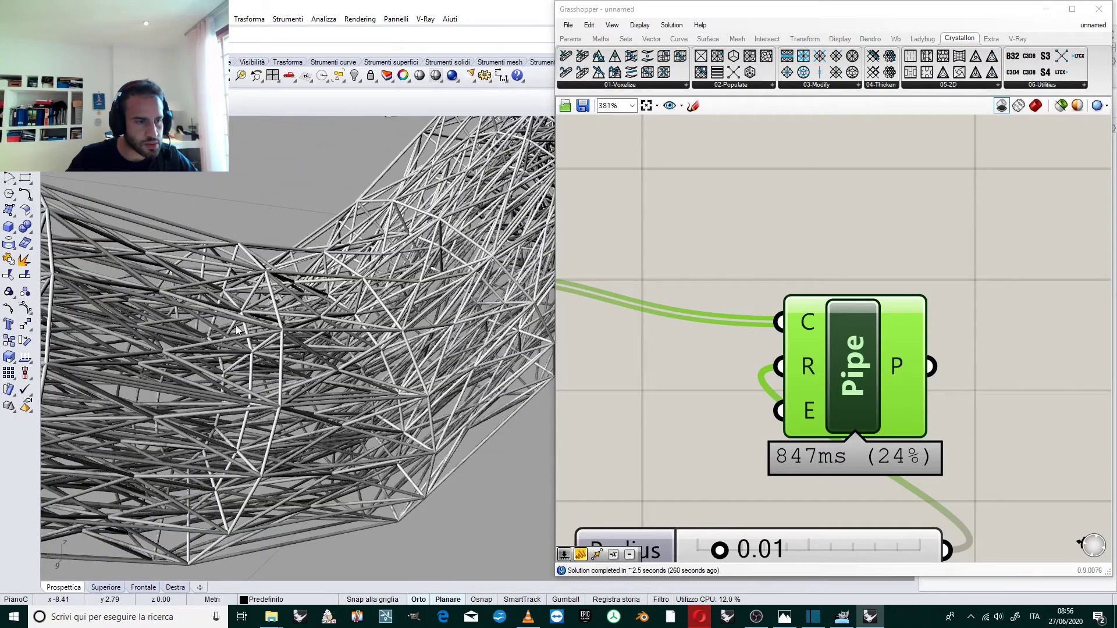
{"action": "scroll", "coordinate": [240, 337], "scroll_direction": "down", "scroll_amount": 3}
{"action": "scroll", "coordinate": [279, 356], "scroll_direction": "down", "scroll_amount": 1}
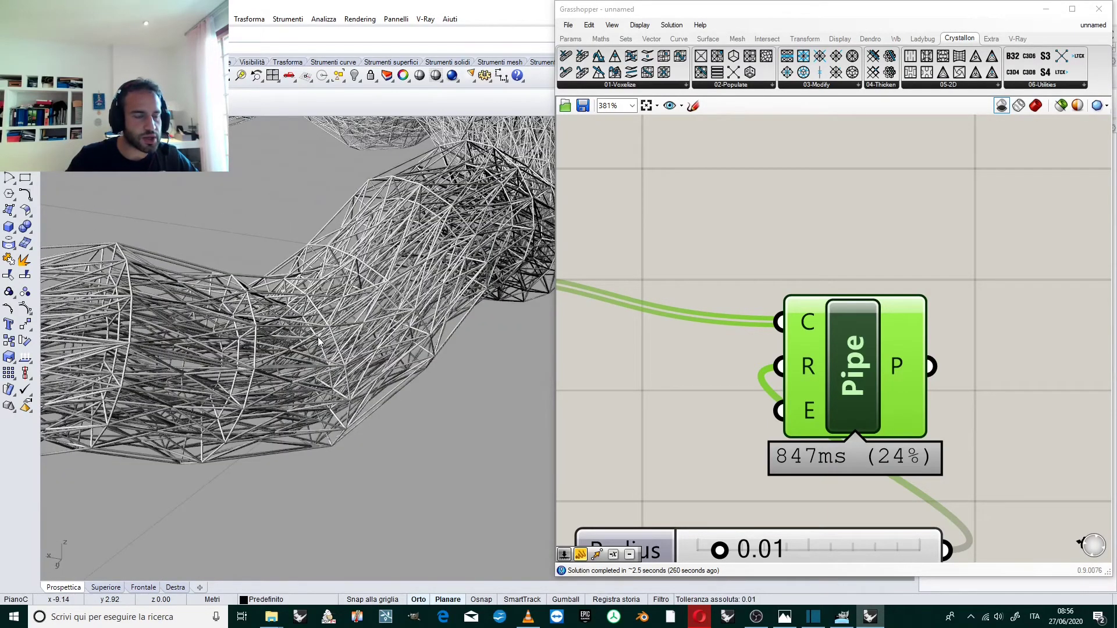
{"action": "scroll", "coordinate": [318, 343], "scroll_direction": "down", "scroll_amount": 3}
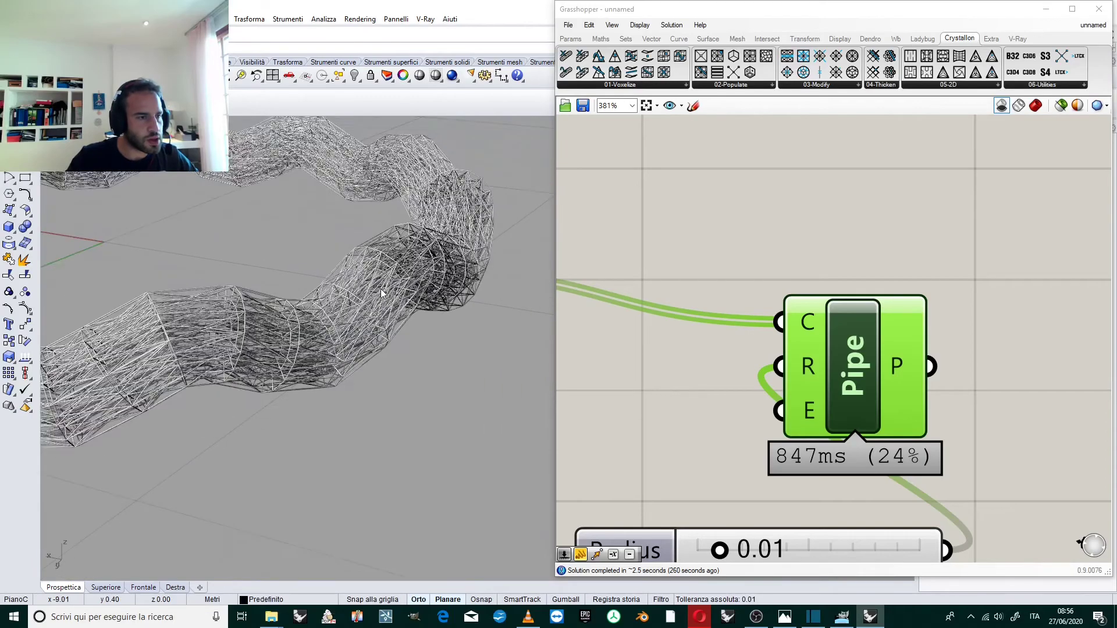
{"action": "scroll", "coordinate": [392, 287], "scroll_direction": "down", "scroll_amount": 1}
{"action": "right_click_drag", "start_coordinate": [374, 275], "coordinate": [296, 342]}
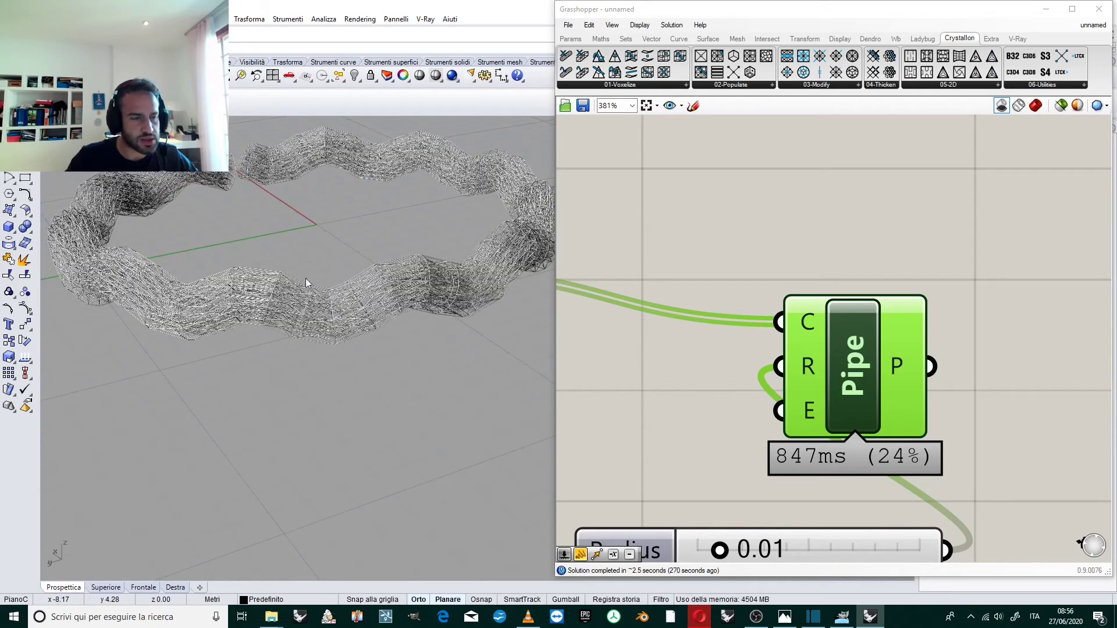
{"action": "scroll", "coordinate": [295, 281], "scroll_direction": "up", "scroll_amount": 2}
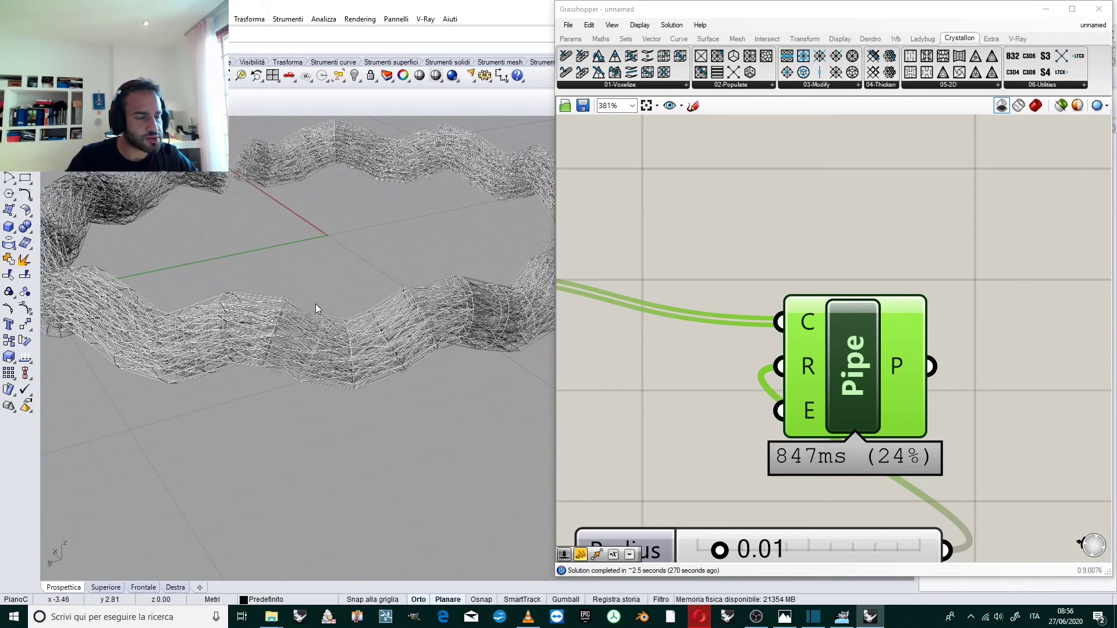
{"action": "scroll", "coordinate": [185, 323], "scroll_direction": "down", "scroll_amount": 4}
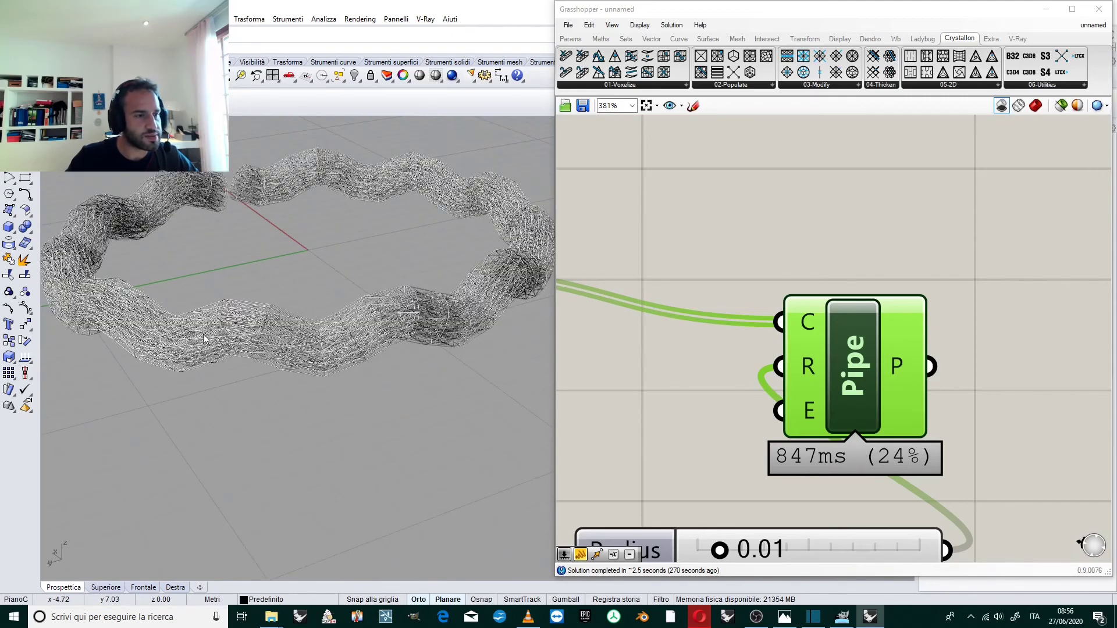
{"action": "scroll", "coordinate": [392, 271], "scroll_direction": "up", "scroll_amount": 1}
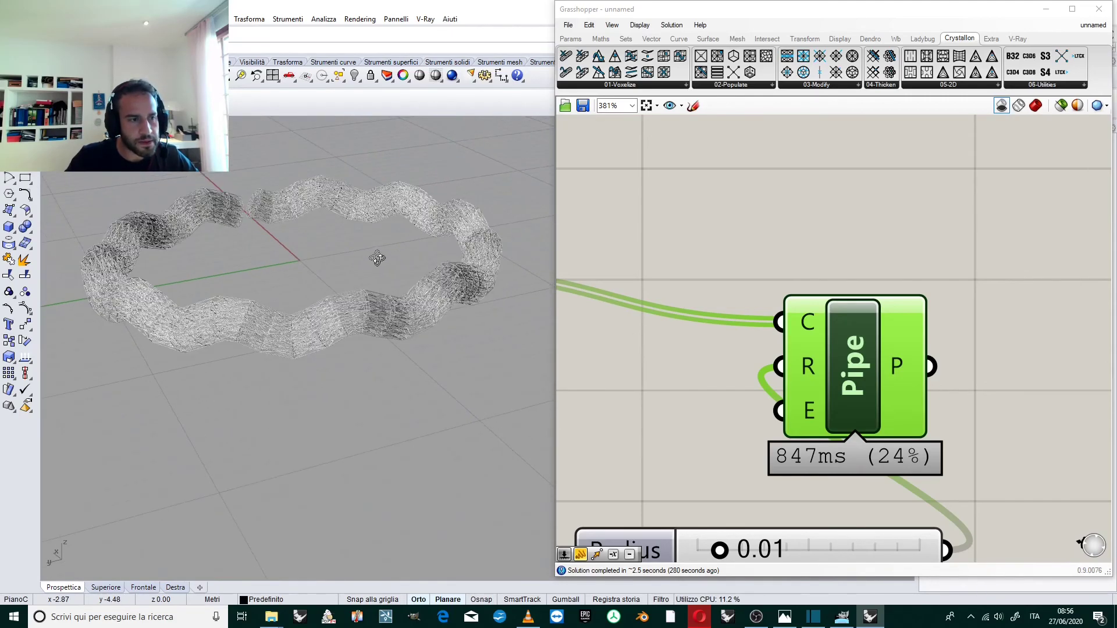